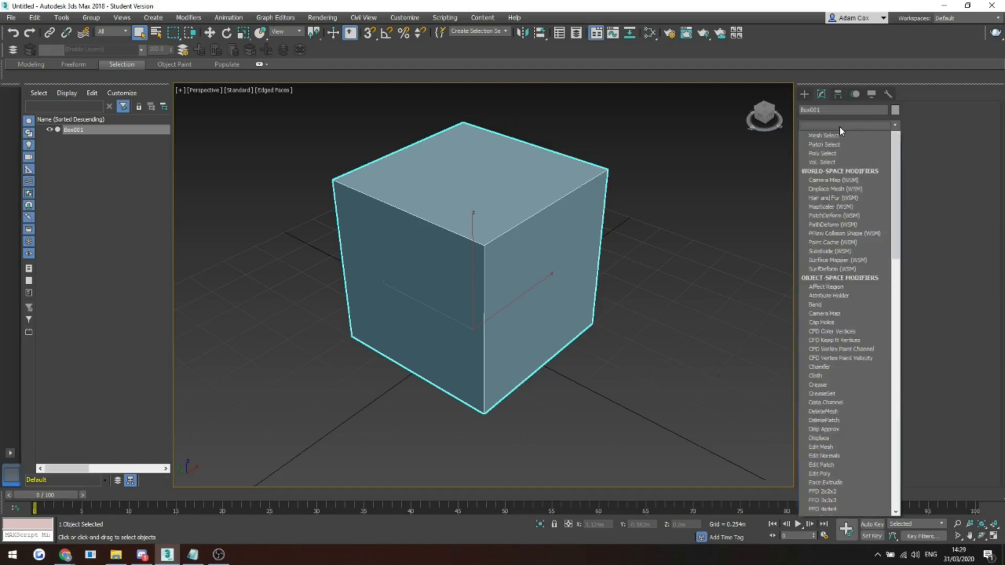
# Step: Add an Unwrap UVW modifier to the box and set its selection level to Polygon
pyautogui.press('u')
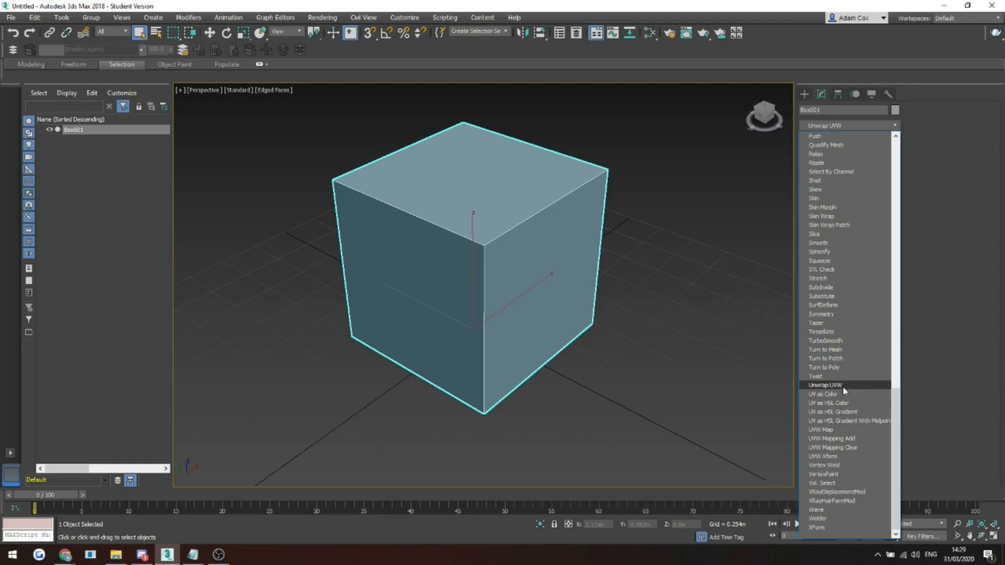
pyautogui.press('Escape')
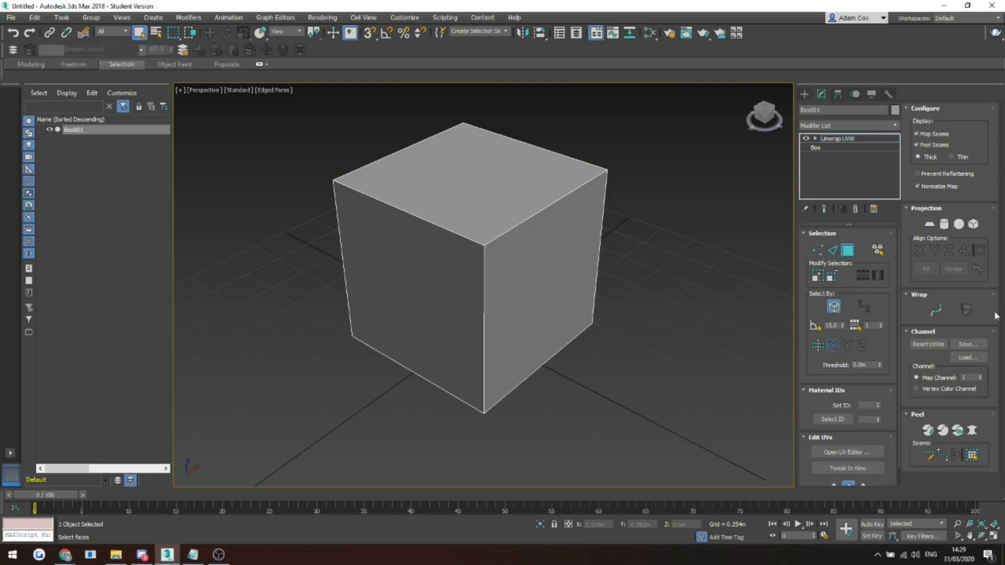
pyautogui.click(818, 250)
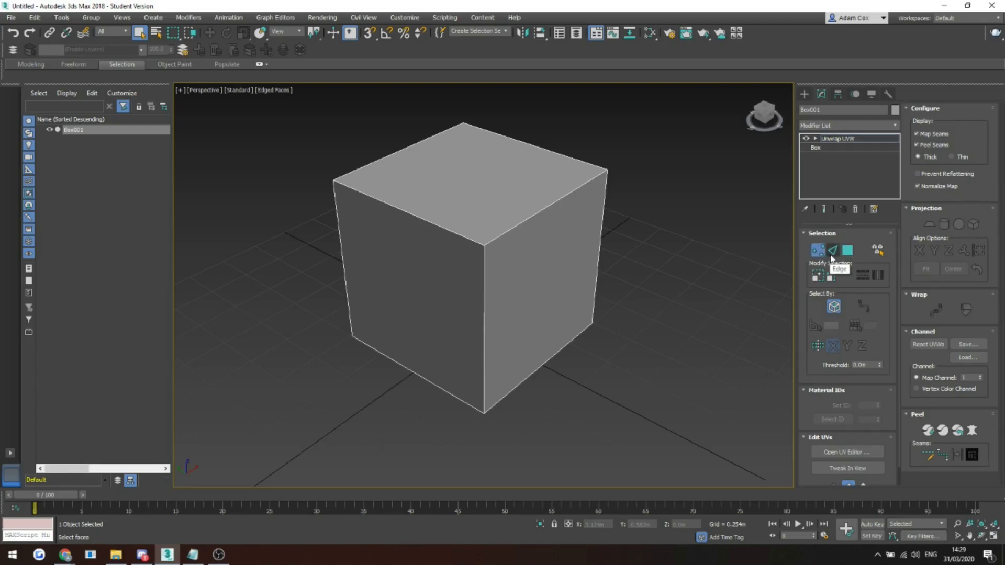
pyautogui.click(832, 250)
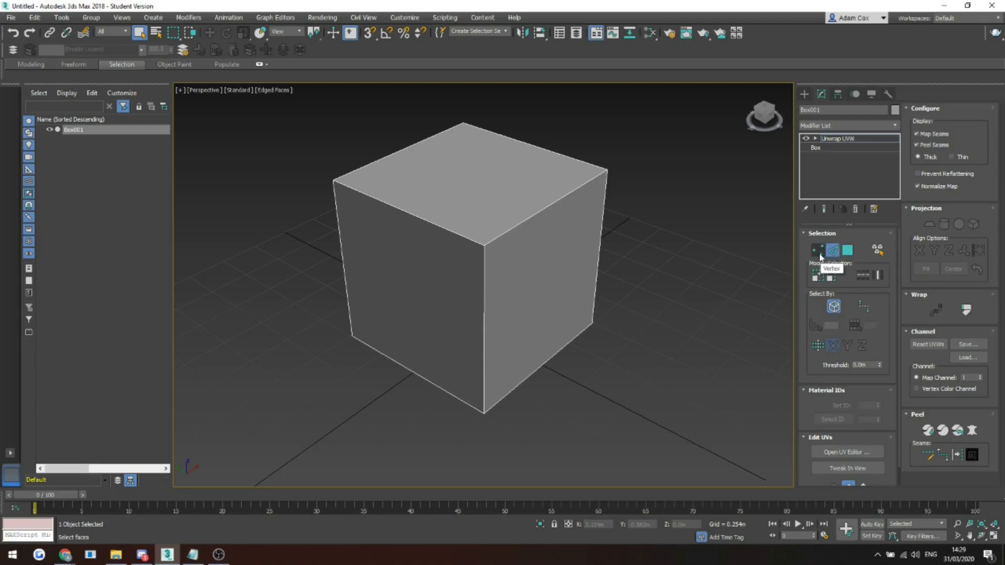
pyautogui.click(847, 251)
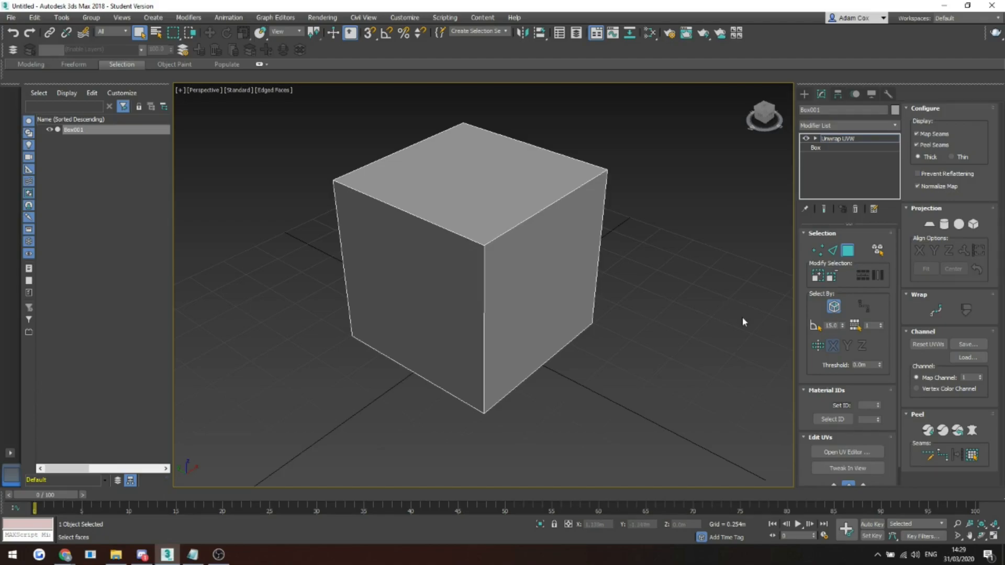
# Step: Select two adjacent side faces of the box and examine the planar map preview around them from several angles
pyautogui.scroll(-1, 843, 354)
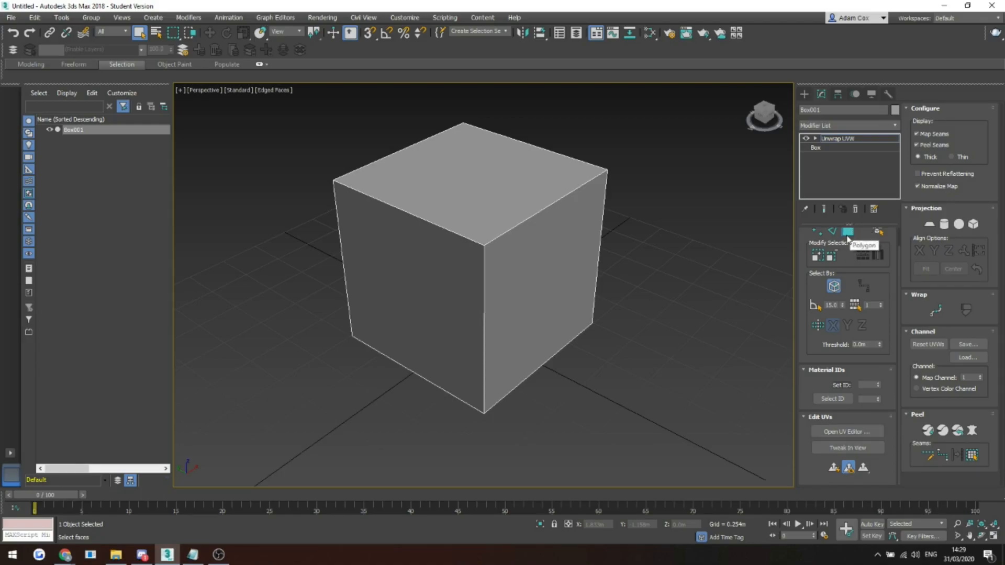
pyautogui.click(548, 281)
pyautogui.keyDown('alt'); pyautogui.moveTo(548, 282); pyautogui.dragTo(524, 363, button='middle'); pyautogui.keyUp('alt')
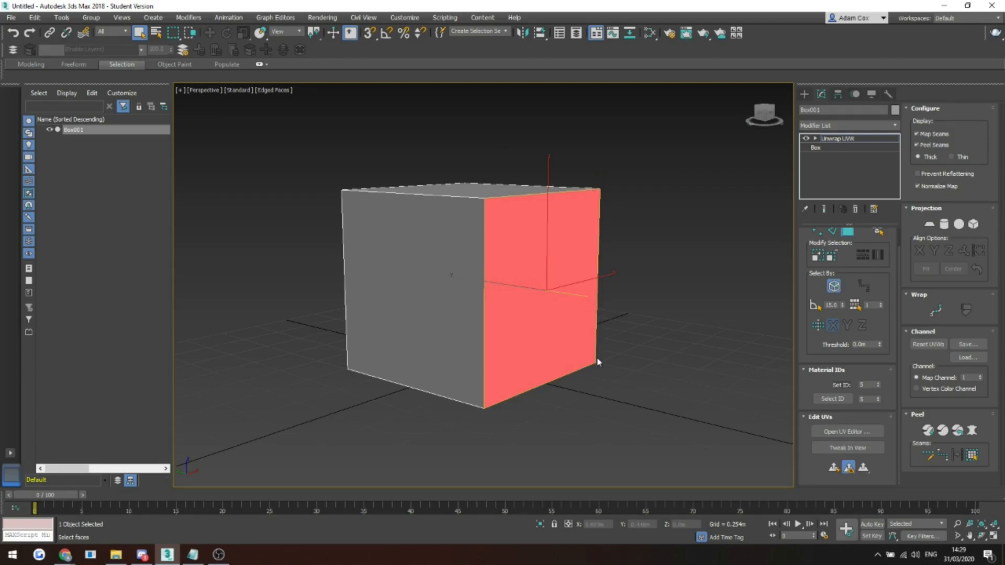
pyautogui.keyDown('alt'); pyautogui.moveTo(493, 318); pyautogui.dragTo(496, 323, button='middle'); pyautogui.keyUp('alt')
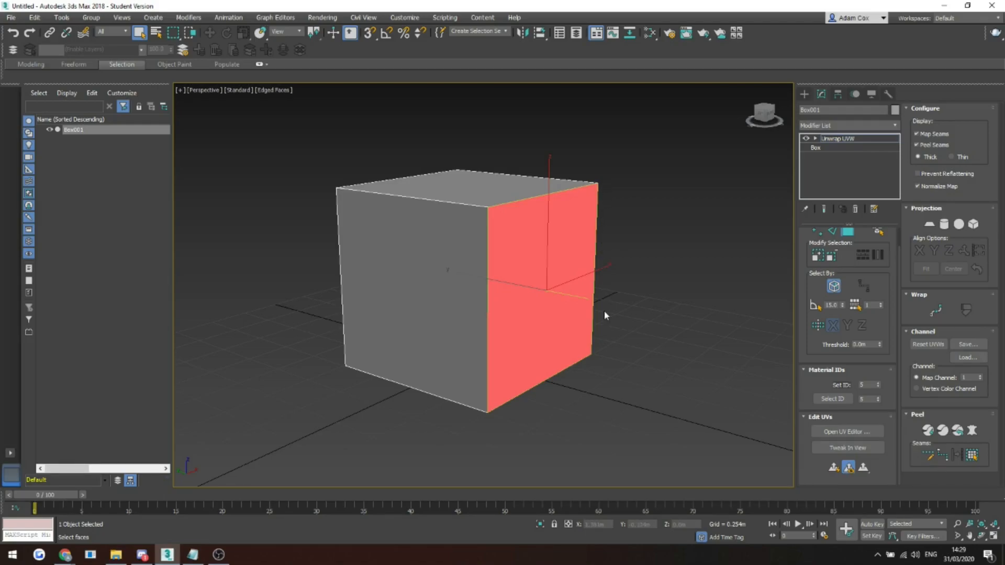
pyautogui.keyDown('alt'); pyautogui.moveTo(495, 339); pyautogui.dragTo(503, 336, button='middle'); pyautogui.keyUp('alt')
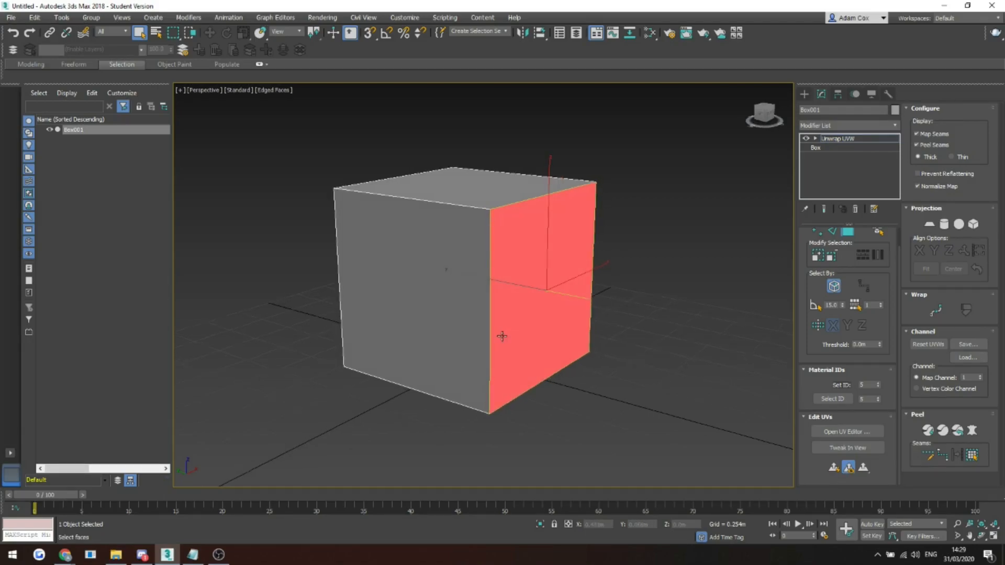
pyautogui.keyDown('ctrl'); pyautogui.click(427, 267); pyautogui.keyUp('ctrl')
pyautogui.keyDown('alt'); pyautogui.moveTo(422, 267); pyautogui.dragTo(373, 213, button='middle'); pyautogui.keyUp('alt')
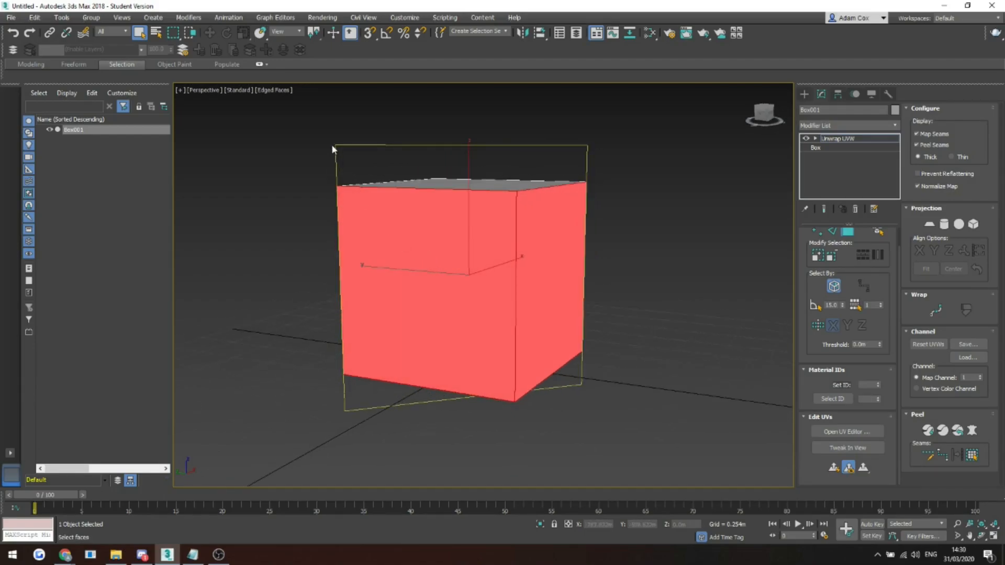
pyautogui.keyDown('alt'); pyautogui.moveTo(568, 148); pyautogui.dragTo(467, 287, button='middle'); pyautogui.keyUp('alt')
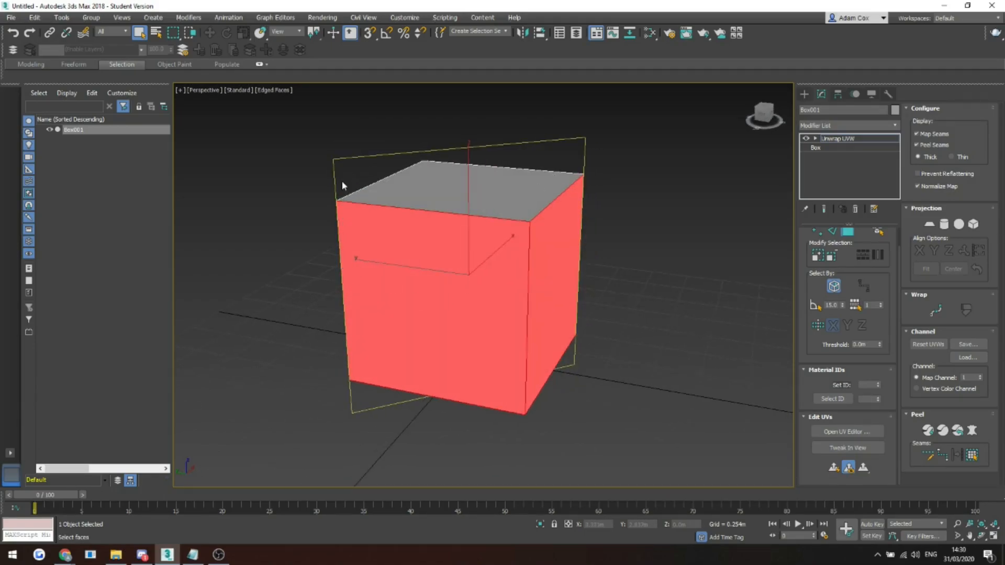
pyautogui.keyDown('alt'); pyautogui.moveTo(566, 161); pyautogui.dragTo(395, 315, button='middle'); pyautogui.keyUp('alt')
pyautogui.keyDown('alt'); pyautogui.moveTo(553, 306); pyautogui.dragTo(371, 243, button='middle'); pyautogui.keyUp('alt')
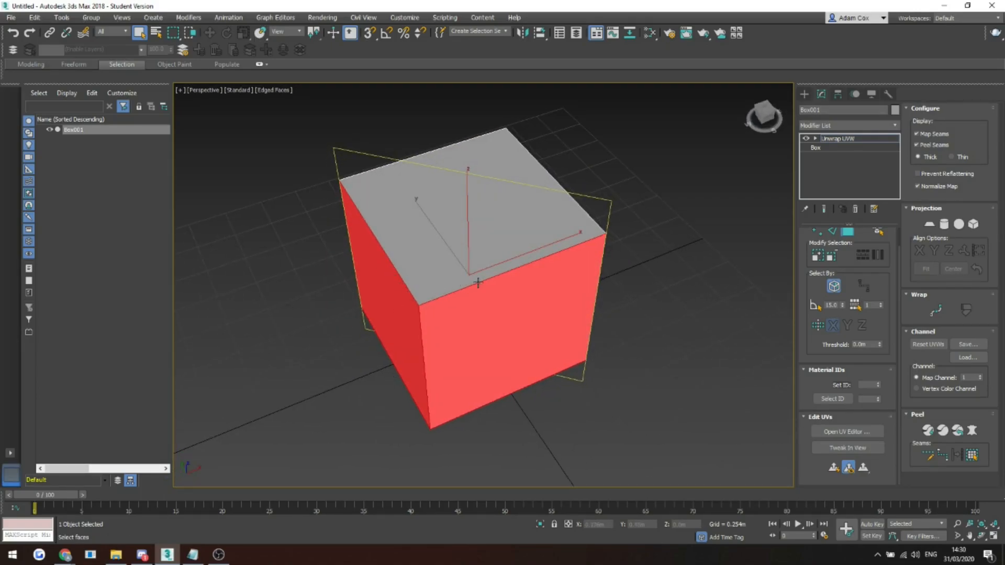
pyautogui.keyDown('alt'); pyautogui.moveTo(477, 292); pyautogui.dragTo(360, 263, button='middle'); pyautogui.keyUp('alt')
pyautogui.keyDown('alt'); pyautogui.moveTo(388, 296); pyautogui.dragTo(521, 335, button='middle'); pyautogui.keyUp('alt')
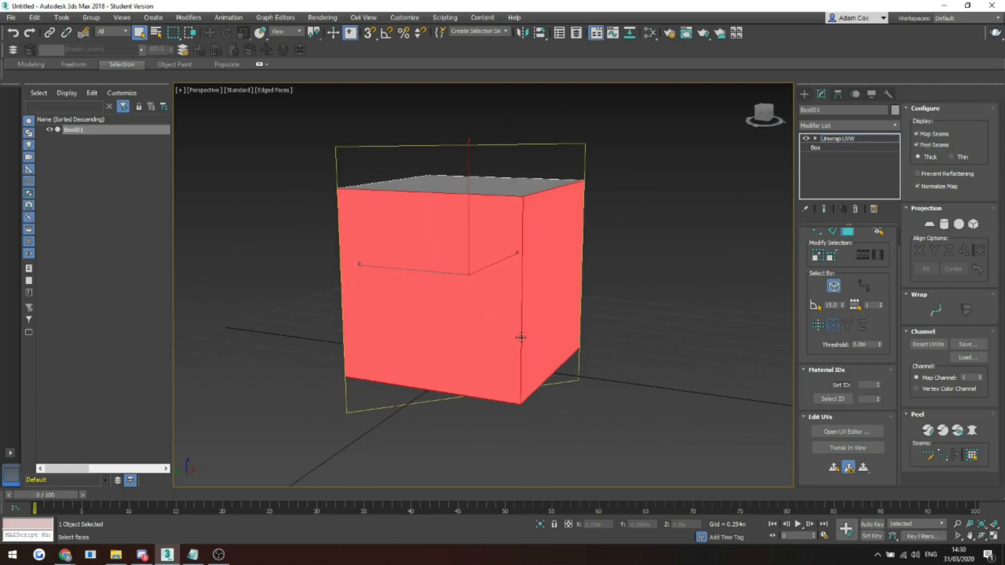
# Step: Select the side and top faces one at a time to compare how the planar map preview aligns with each
pyautogui.click(541, 311)
pyautogui.click(438, 283)
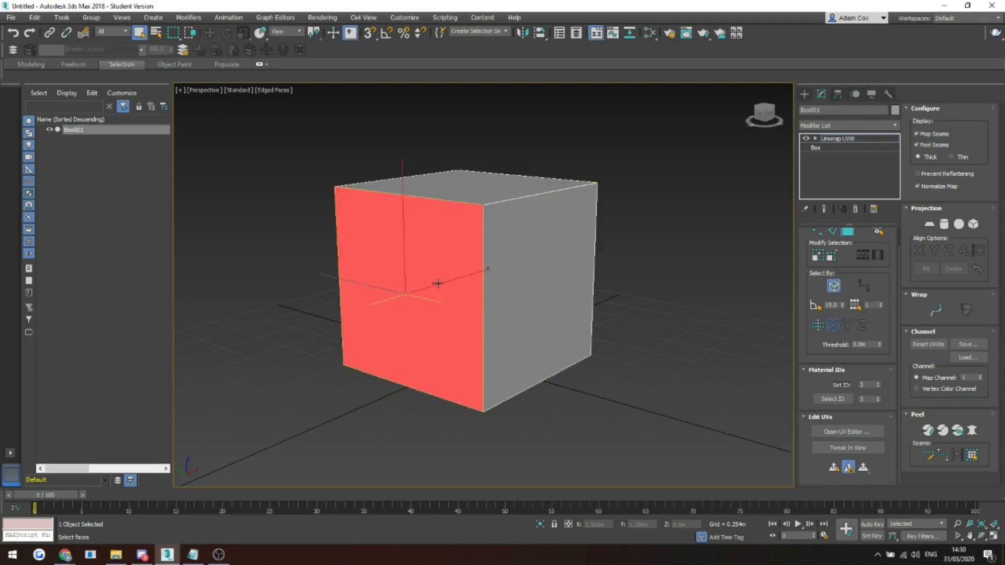
pyautogui.click(486, 175)
pyautogui.click(522, 242)
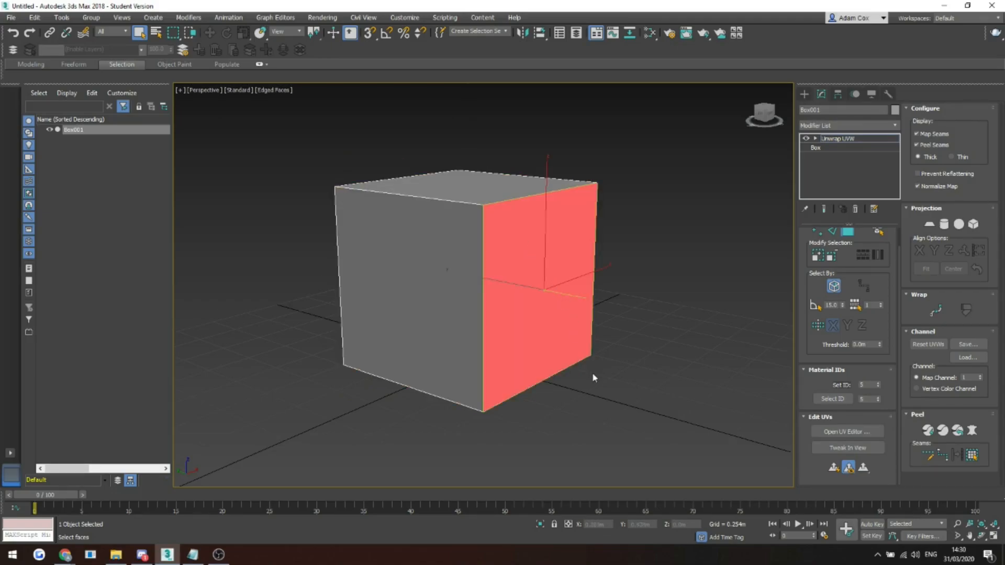
# Step: Apply a Quick Planar Map separately to each of the box's six faces, including the bottom and rear ones
pyautogui.click(436, 289)
pyautogui.click(524, 271)
pyautogui.click(834, 468)
pyautogui.click(426, 321)
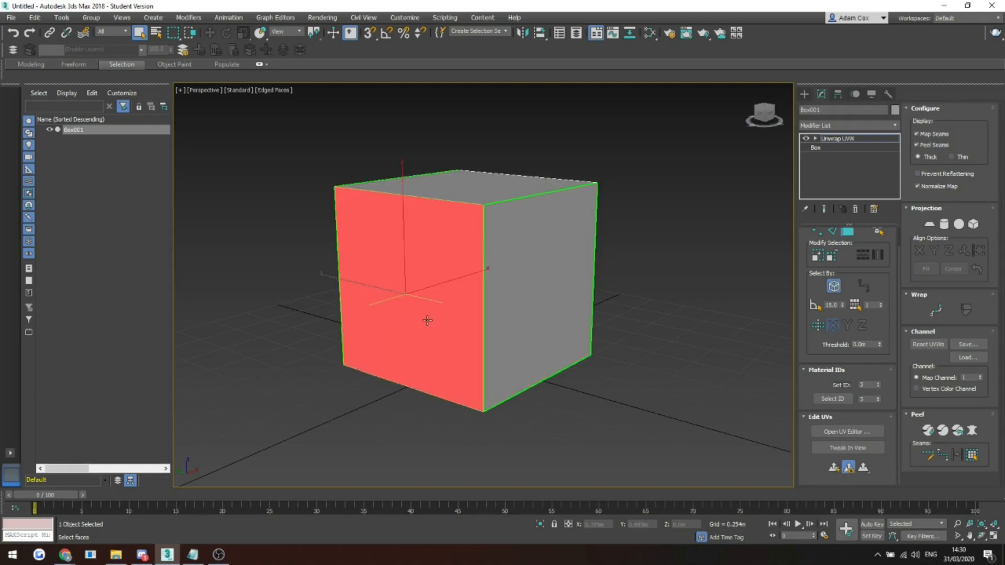
pyautogui.click(480, 193)
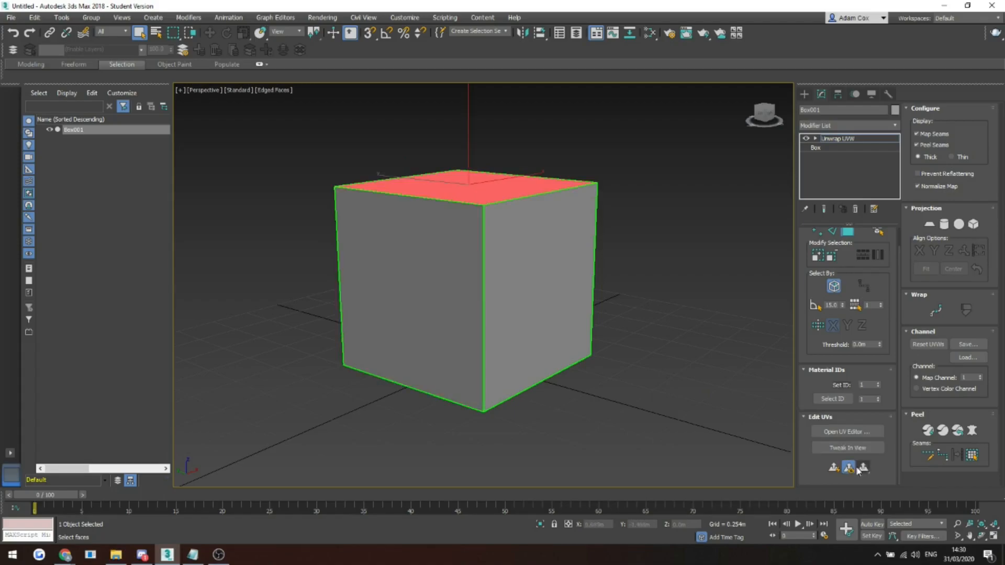
pyautogui.keyDown('alt'); pyautogui.moveTo(500, 313); pyautogui.dragTo(519, 286, button='middle'); pyautogui.keyUp('alt')
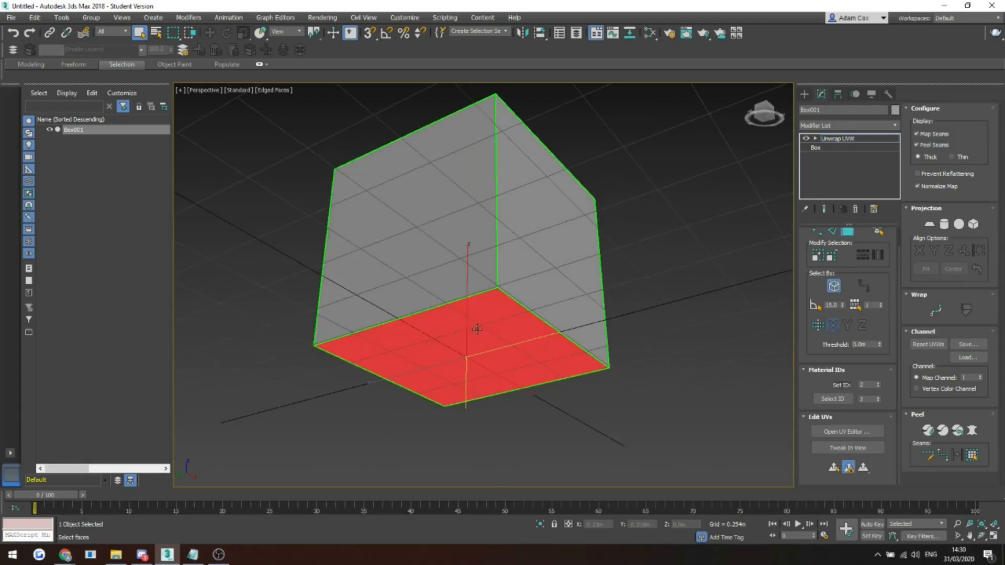
pyautogui.keyDown('alt'); pyautogui.moveTo(418, 235); pyautogui.dragTo(539, 287, button='middle'); pyautogui.keyUp('alt')
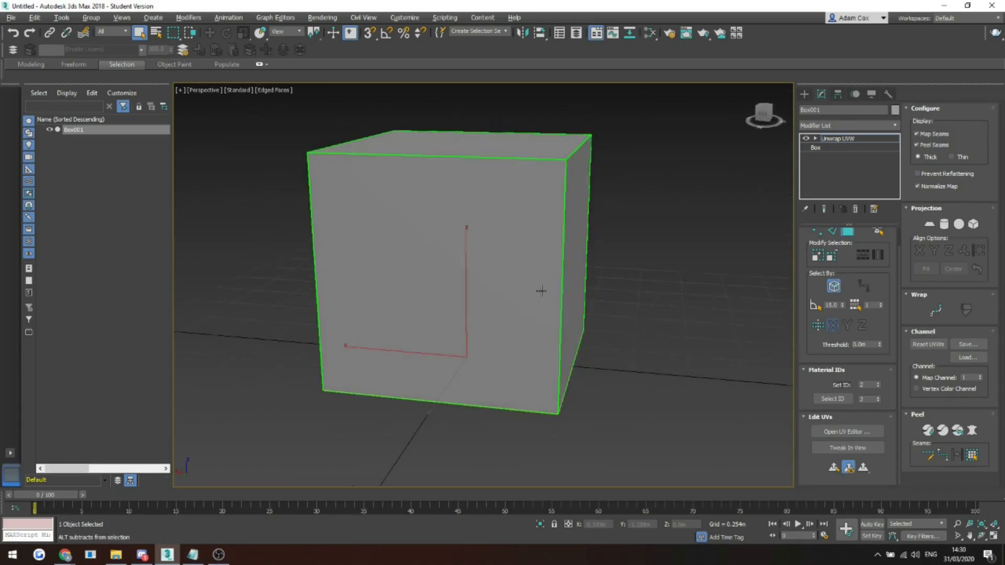
pyautogui.click(519, 291)
pyautogui.keyDown('alt'); pyautogui.moveTo(442, 318); pyautogui.dragTo(496, 314, button='middle'); pyautogui.keyUp('alt')
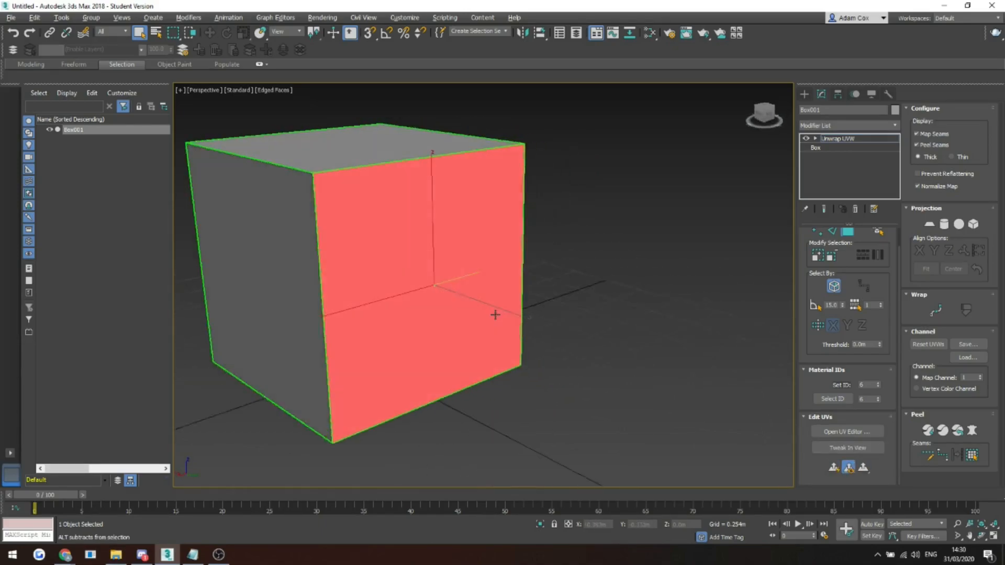
pyautogui.click(298, 290)
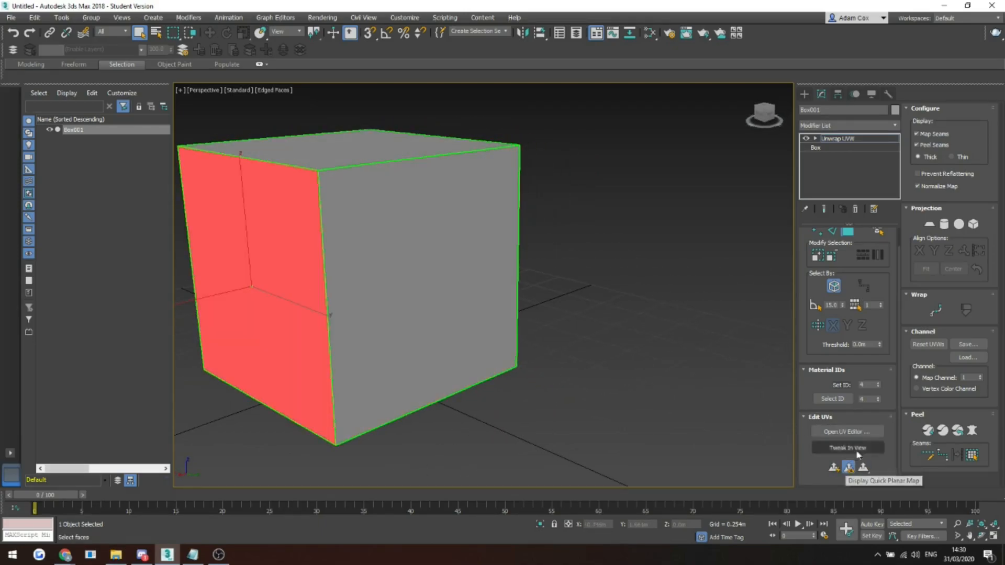
# Step: Open the UV editor and move the stacked face shells apart so that each lies separately
pyautogui.click(850, 437)
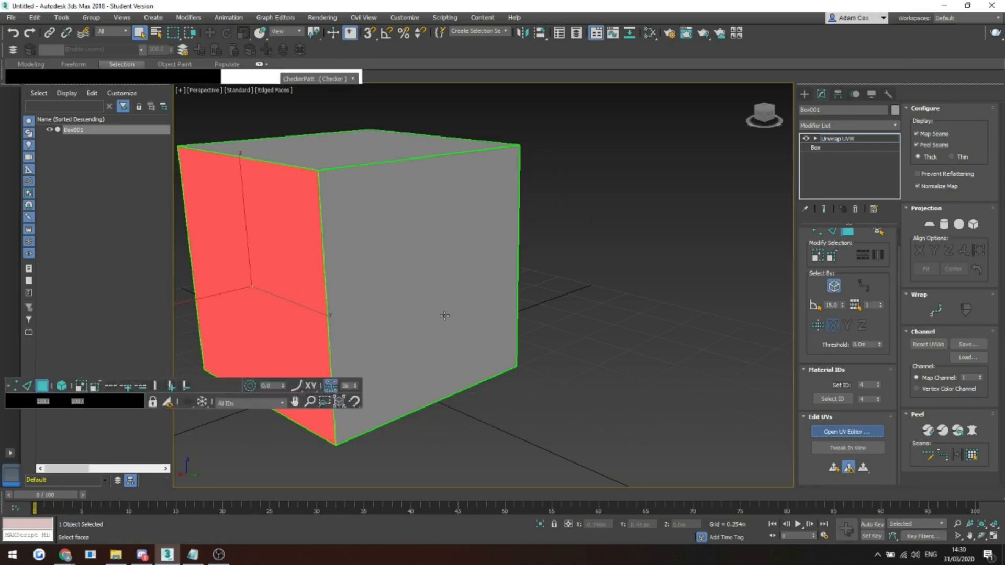
pyautogui.scroll(-5, 168, 175)
pyautogui.moveTo(173, 179); pyautogui.dragTo(98, 127)
pyautogui.hotkey('ctrl', 'z')
pyautogui.press('w')
pyautogui.moveTo(159, 183); pyautogui.dragTo(138, 255)
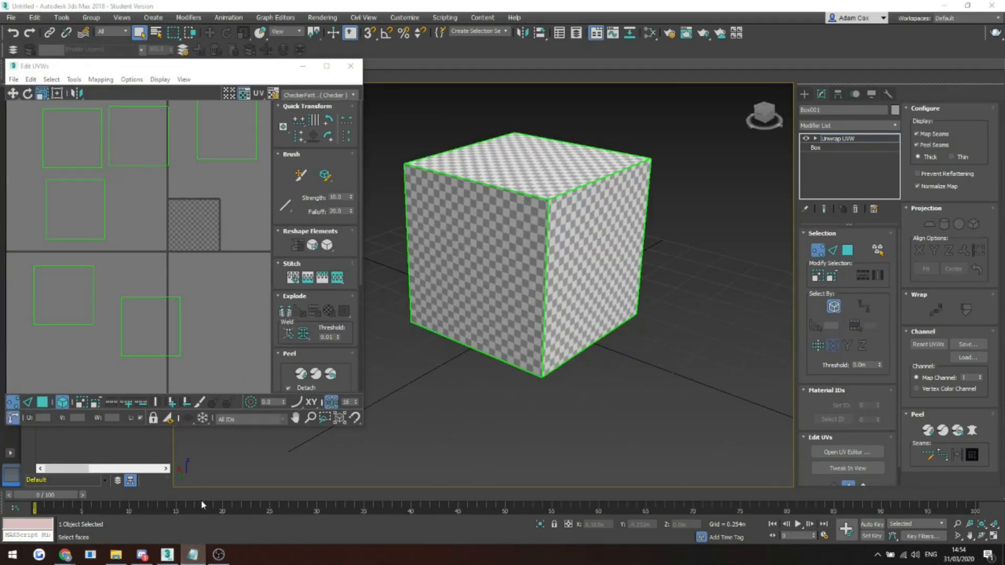
pyautogui.click(61, 73)
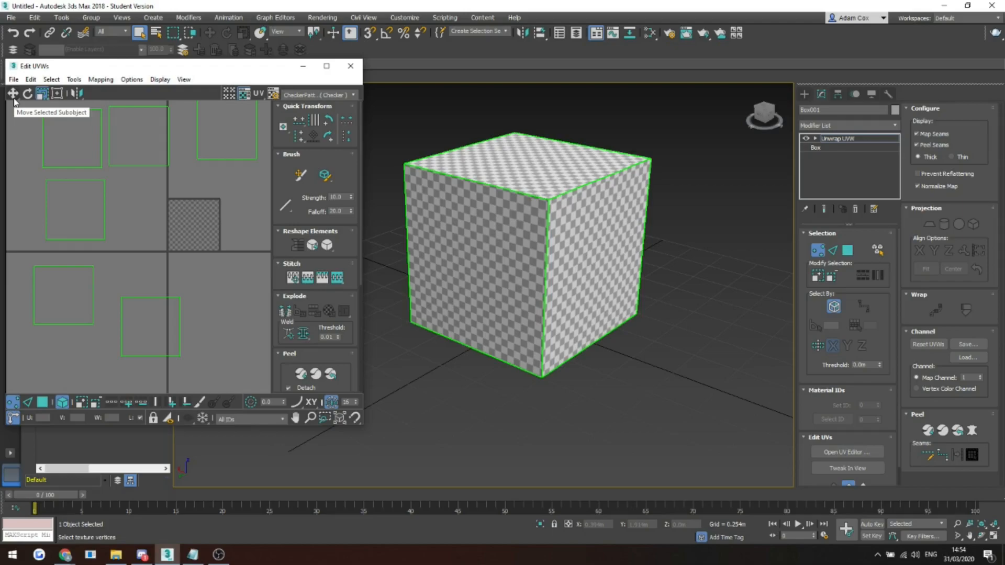
pyautogui.click(42, 94)
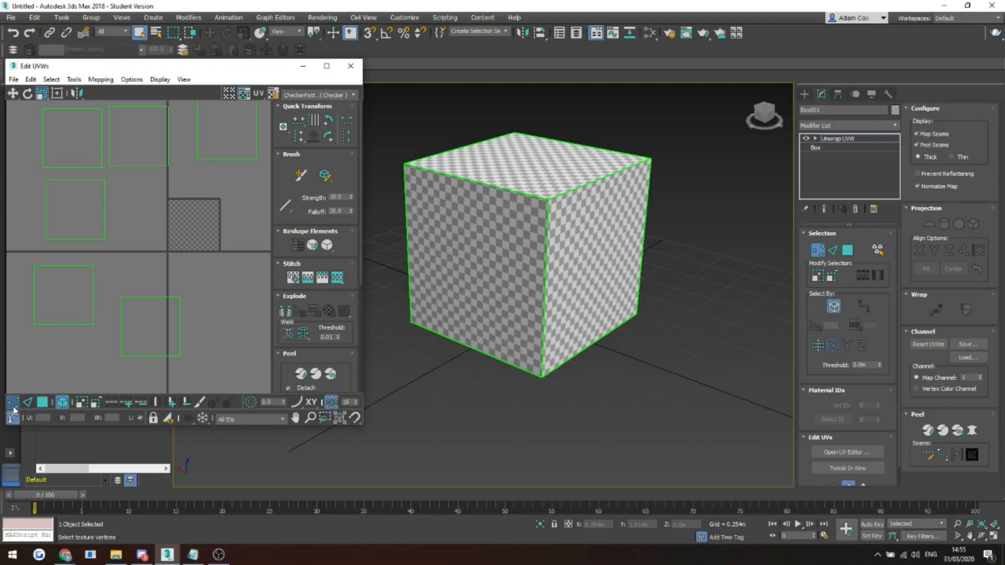
pyautogui.click(61, 403)
pyautogui.click(63, 402)
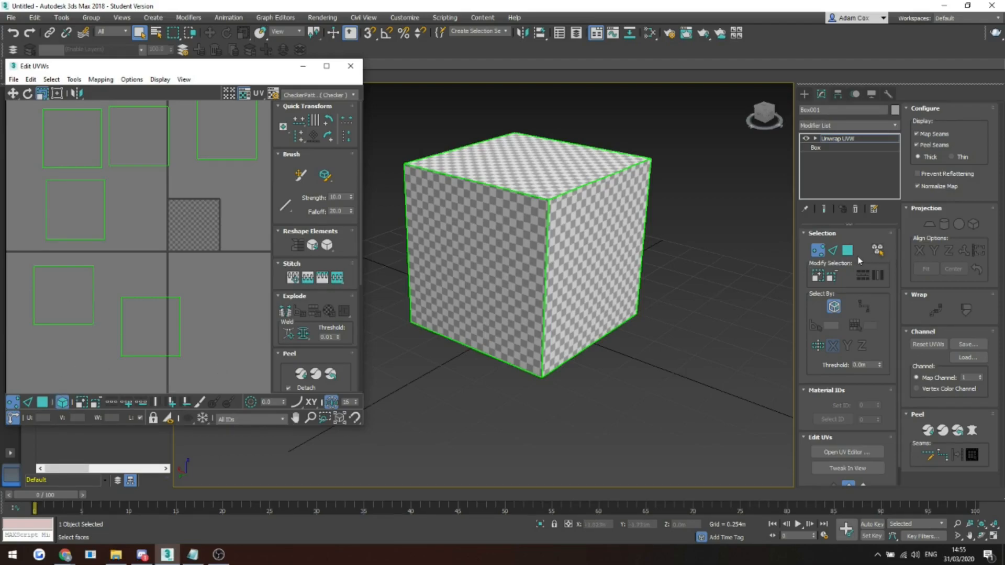
# Step: Scale individual UV shells in polygon mode, enlarging two of them and shrinking two others
pyautogui.click(151, 328)
pyautogui.click(65, 306)
pyautogui.click(80, 218)
pyautogui.click(73, 138)
pyautogui.click(139, 136)
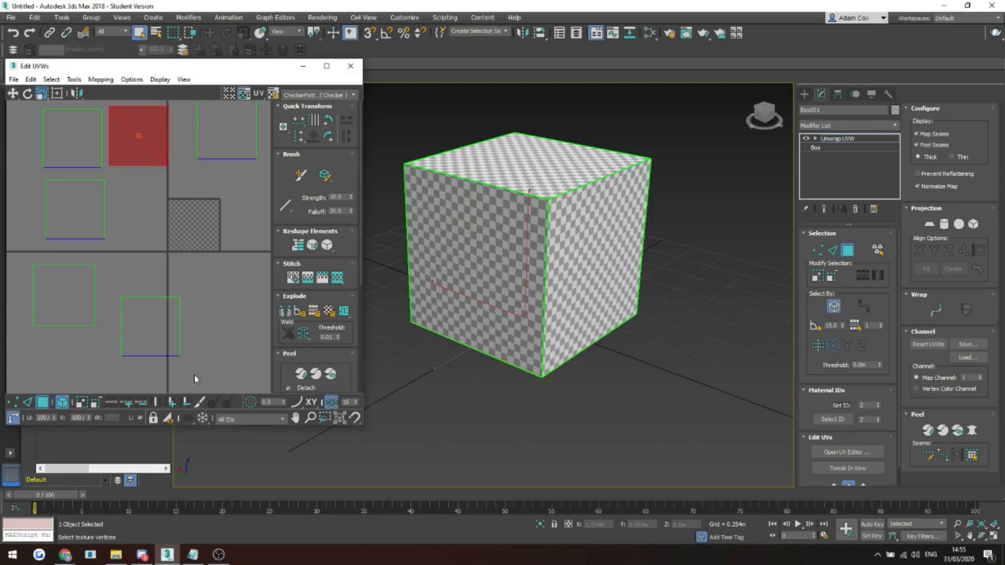
pyautogui.click(220, 123)
pyautogui.click(74, 130)
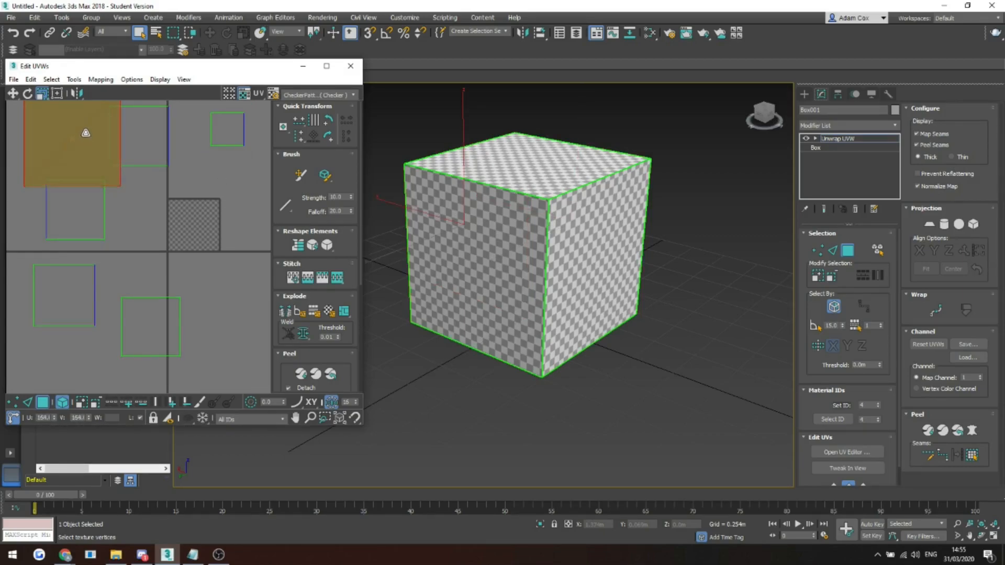
pyautogui.click(157, 341)
pyautogui.click(70, 301)
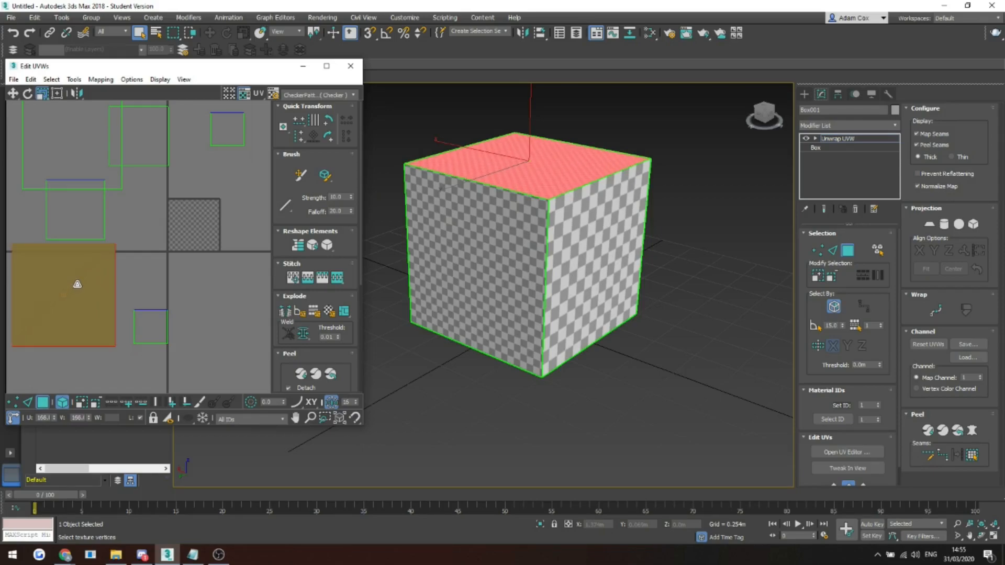
# Step: Choose CheckerPattern (Checker) as the displayed UV texture and inspect the checker sizes on the box
pyautogui.click(329, 96)
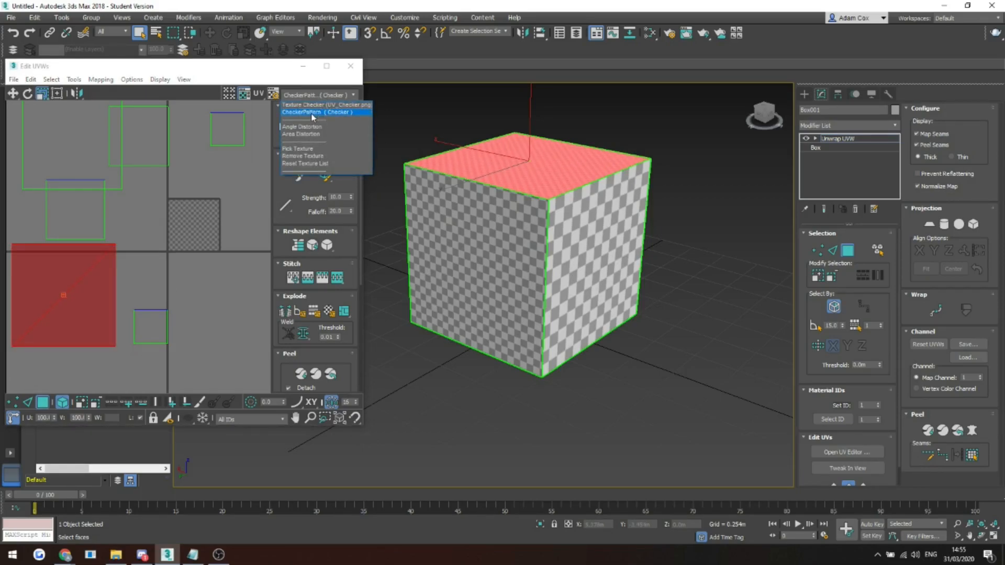
pyautogui.click(312, 96)
pyautogui.click(312, 97)
pyautogui.click(306, 113)
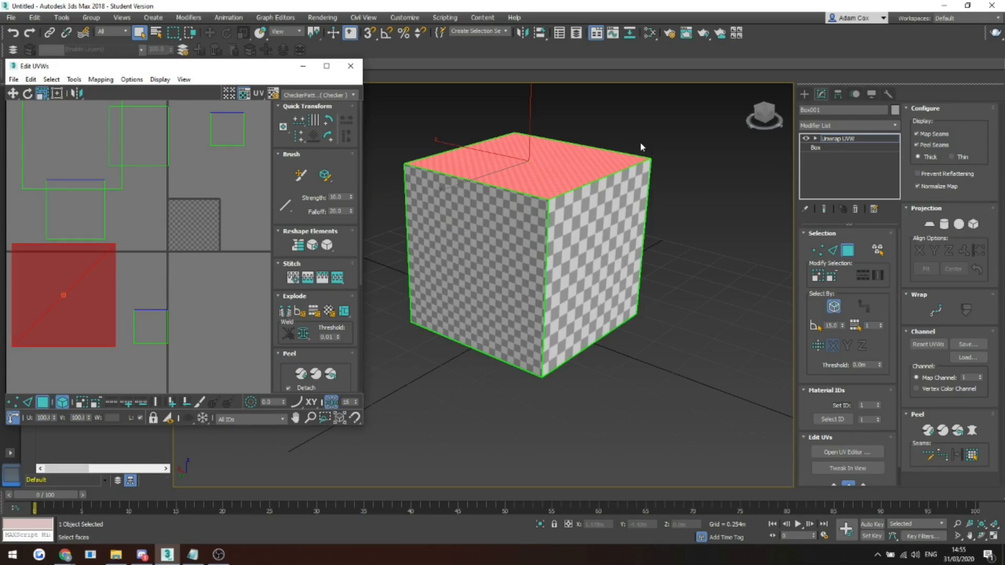
pyautogui.keyDown('alt'); pyautogui.moveTo(642, 147); pyautogui.dragTo(631, 196, button='middle'); pyautogui.keyUp('alt')
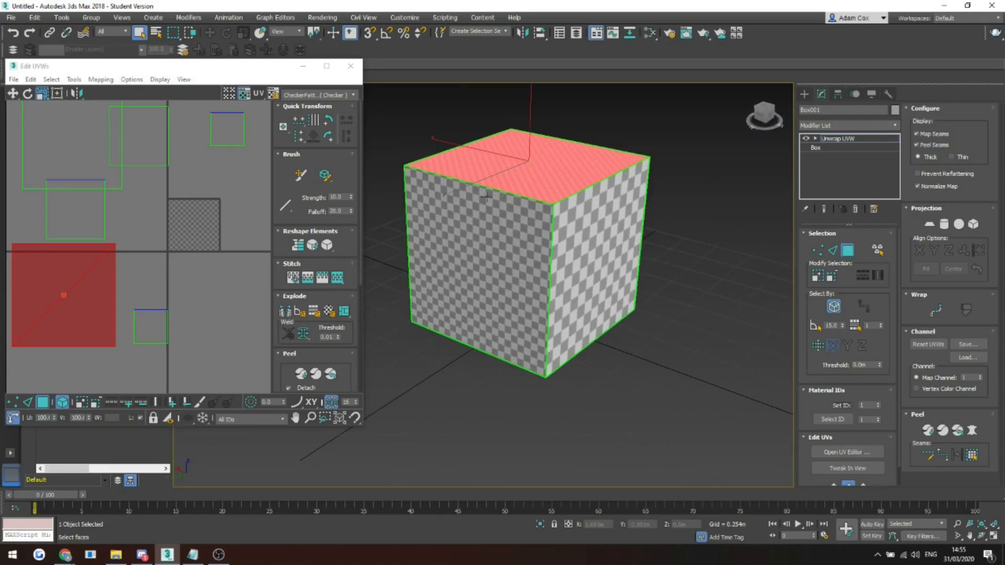
# Step: Select all the UV shells and apply Rescale Elements to them
pyautogui.scroll(-2, 124, 210)
pyautogui.moveTo(123, 209)
pyautogui.mouseDown(button='middle')
pyautogui.moveTo(105, 211)
pyautogui.moveTo(120, 203)
pyautogui.mouseUp(button='middle')
pyautogui.moveTo(220, 334); pyautogui.dragTo(16, 108)
pyautogui.scroll(-3, 286, 235)
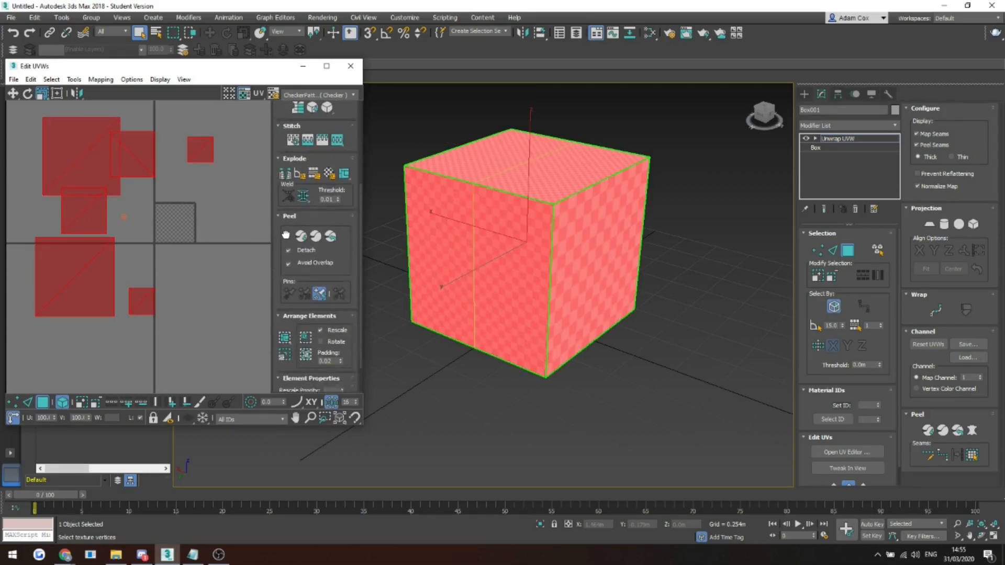
pyautogui.scroll(-2, 286, 235)
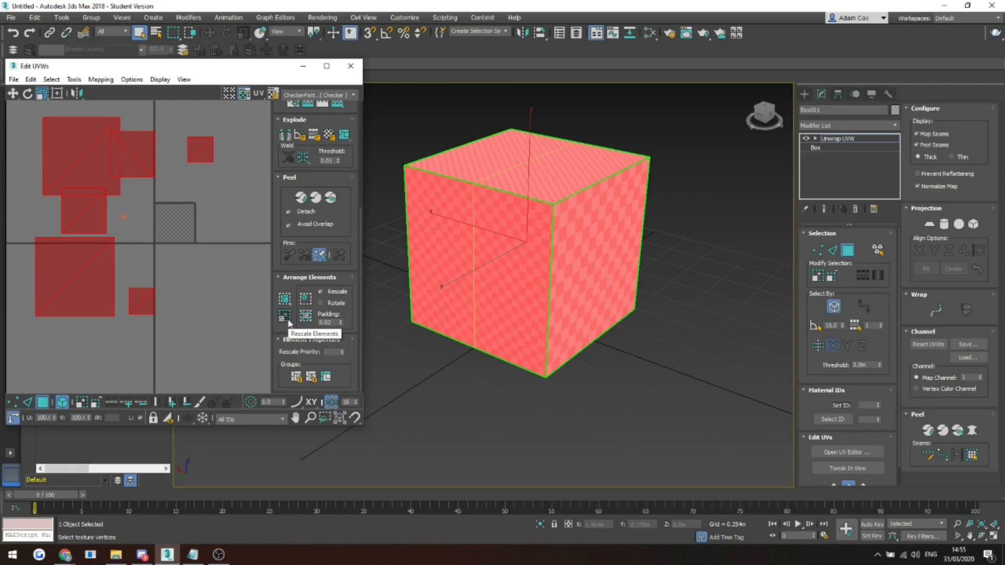
pyautogui.click(287, 319)
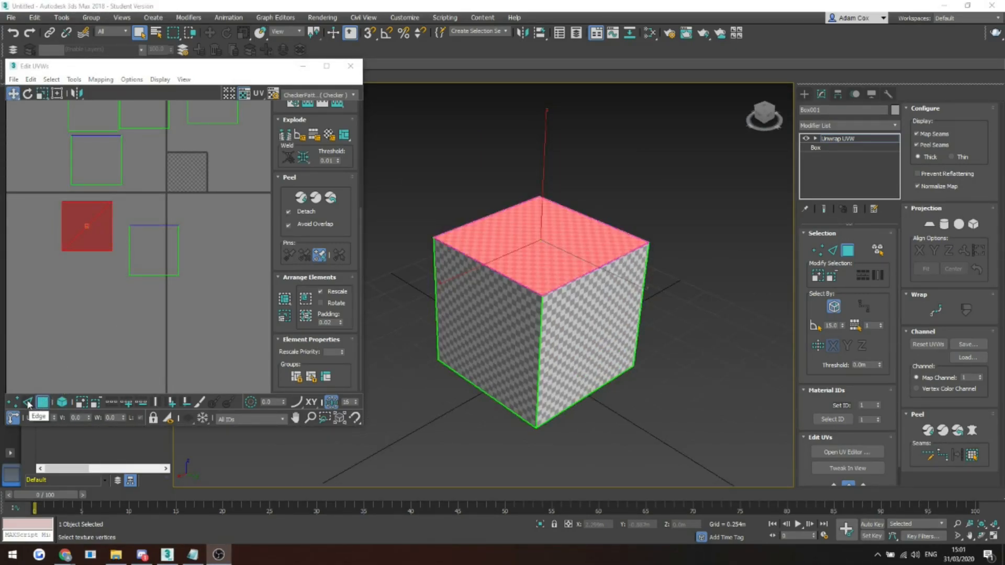
# Step: Select a side face of the box to locate its matching shell in the UV editor
pyautogui.moveTo(529, 316); pyautogui.dragTo(521, 291, button='middle')
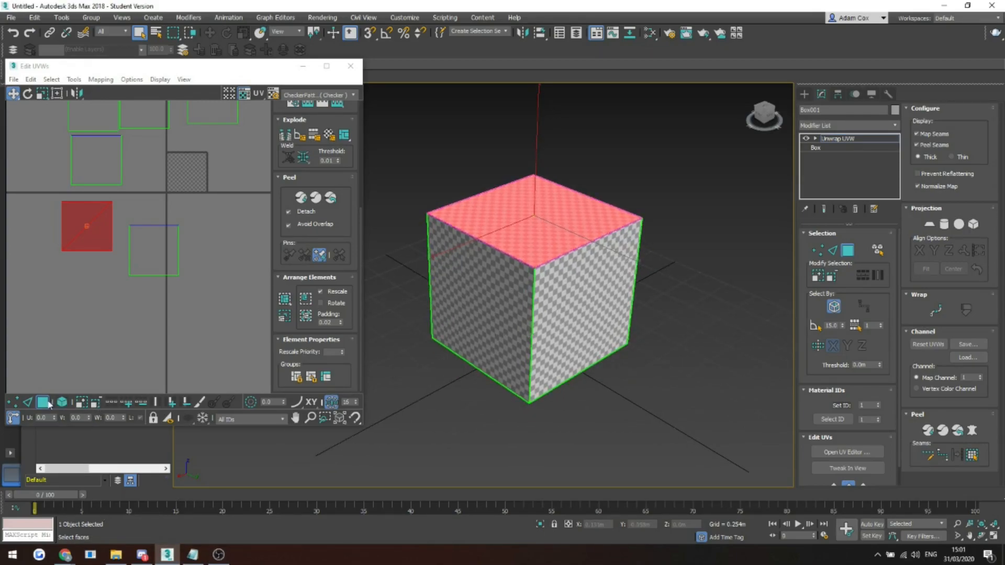
pyautogui.click(522, 326)
pyautogui.scroll(4, 523, 321)
pyautogui.scroll(-3, 624, 242)
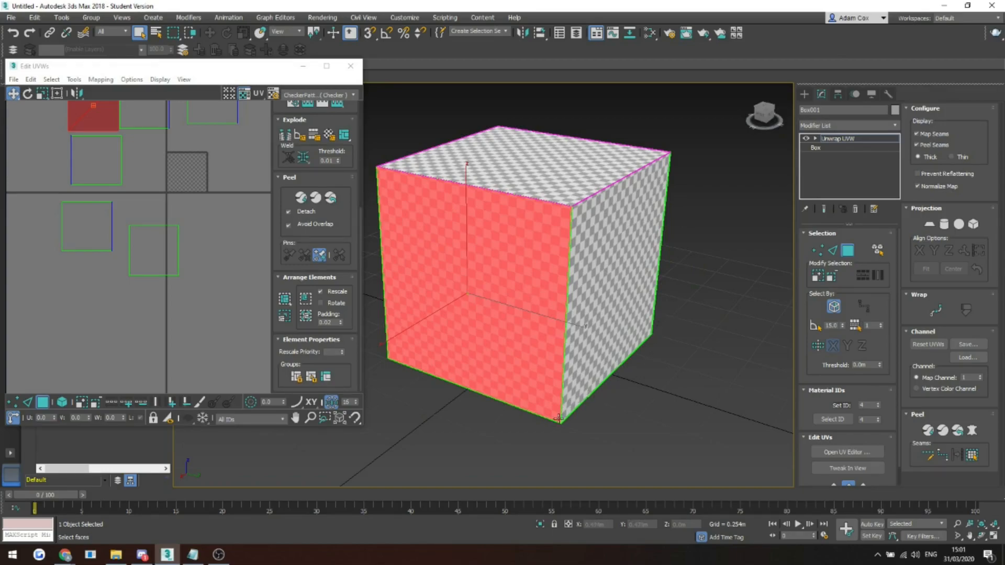
pyautogui.scroll(-3, 619, 186)
pyautogui.moveTo(167, 236); pyautogui.dragTo(157, 270, button='middle')
pyautogui.scroll(2, 120, 219)
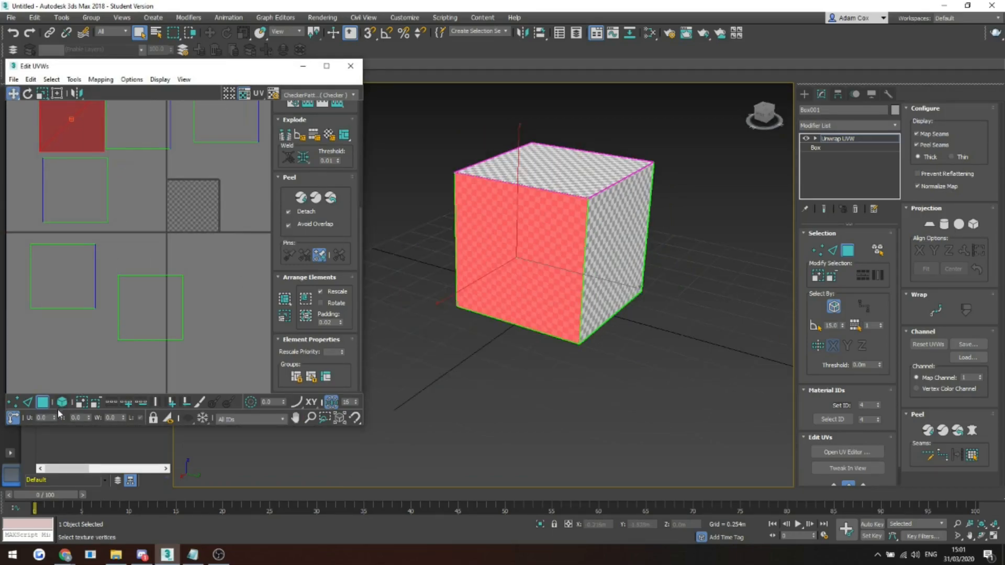
# Step: Select the upper edge of the box's top-face shell and stitch the adjoining side-face shell to it
pyautogui.click(28, 402)
pyautogui.click(112, 234)
pyautogui.click(94, 233)
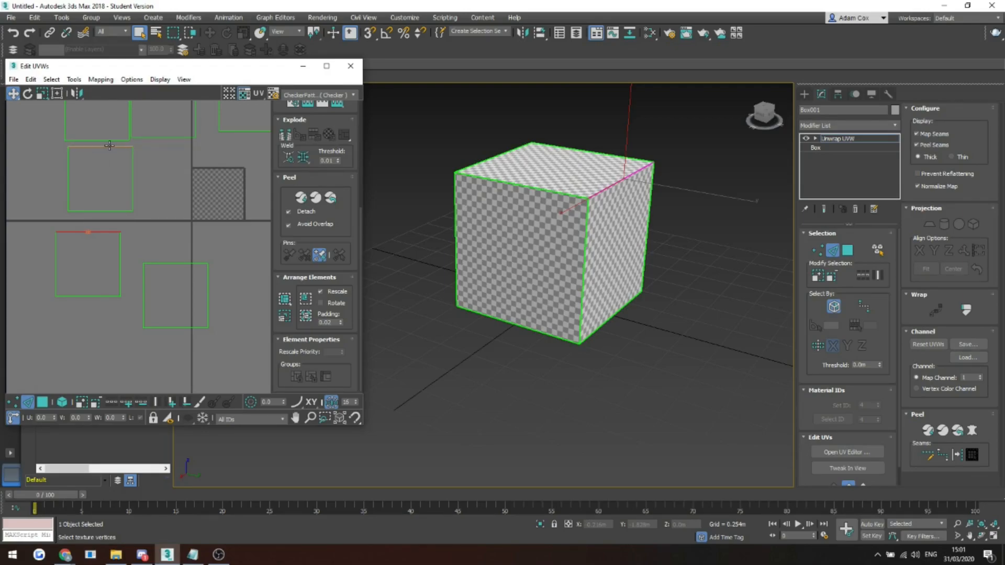
pyautogui.rightClick(81, 232)
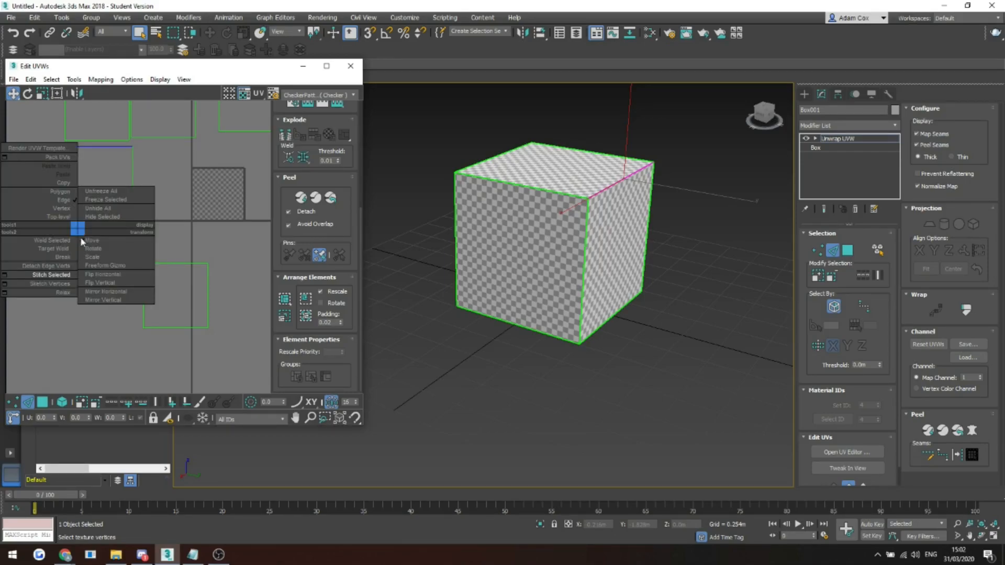
pyautogui.click(55, 276)
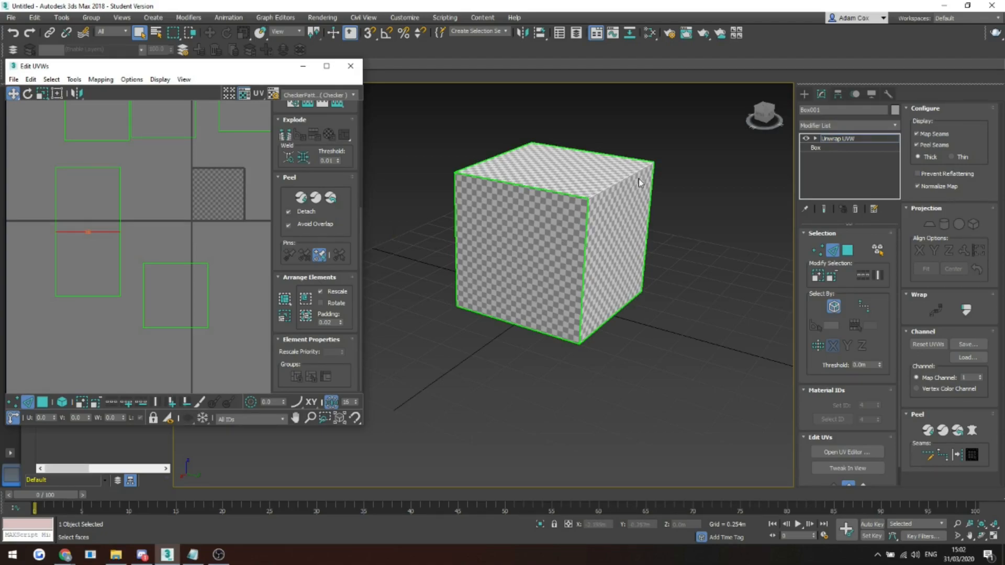
# Step: Select the two stitched faces on the box and examine the shared edge between them from several angles
pyautogui.keyDown('alt'); pyautogui.moveTo(607, 206); pyautogui.dragTo(545, 253, button='middle'); pyautogui.keyUp('alt')
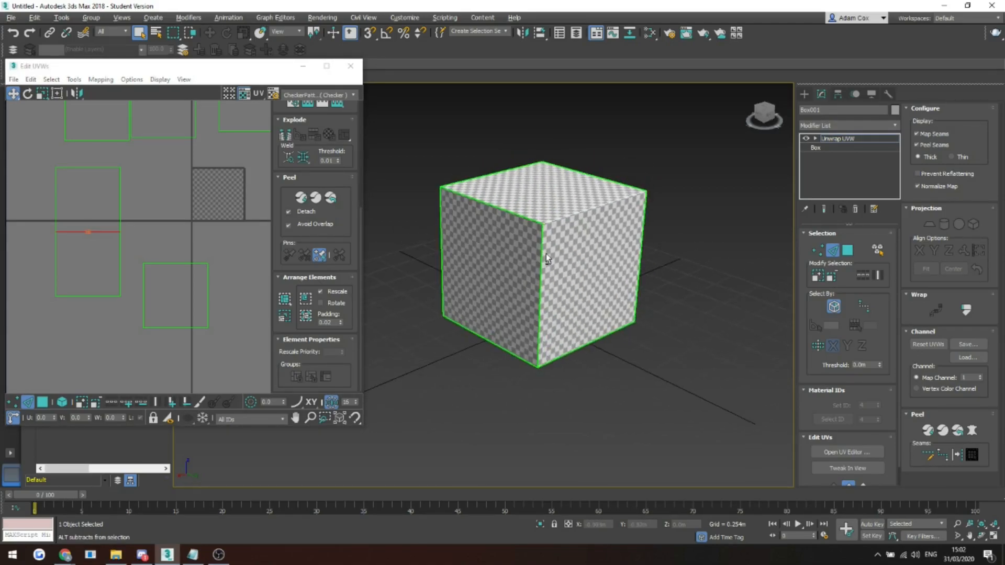
pyautogui.keyDown('alt'); pyautogui.moveTo(586, 225); pyautogui.dragTo(532, 205, button='middle'); pyautogui.keyUp('alt')
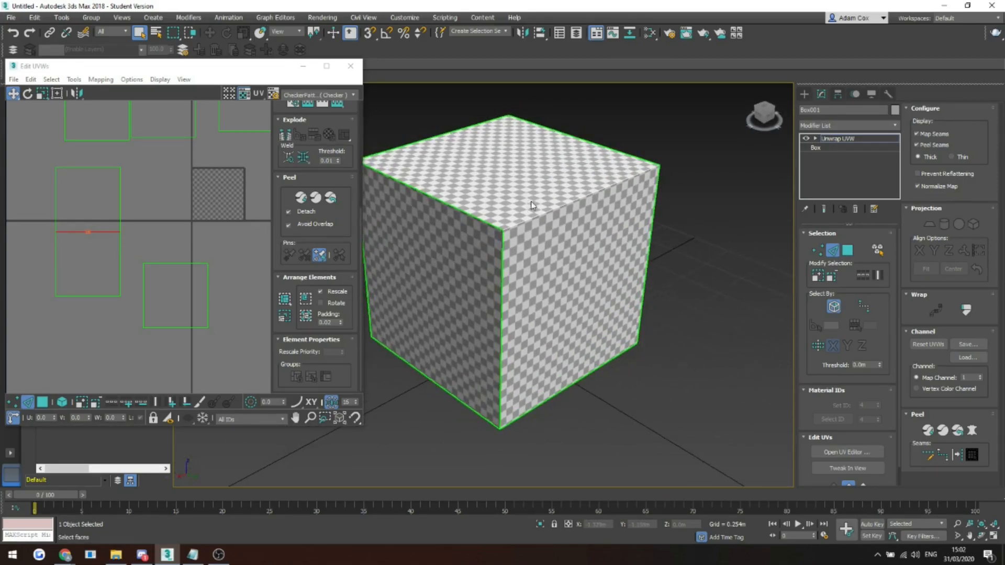
pyautogui.click(848, 251)
pyautogui.click(581, 230)
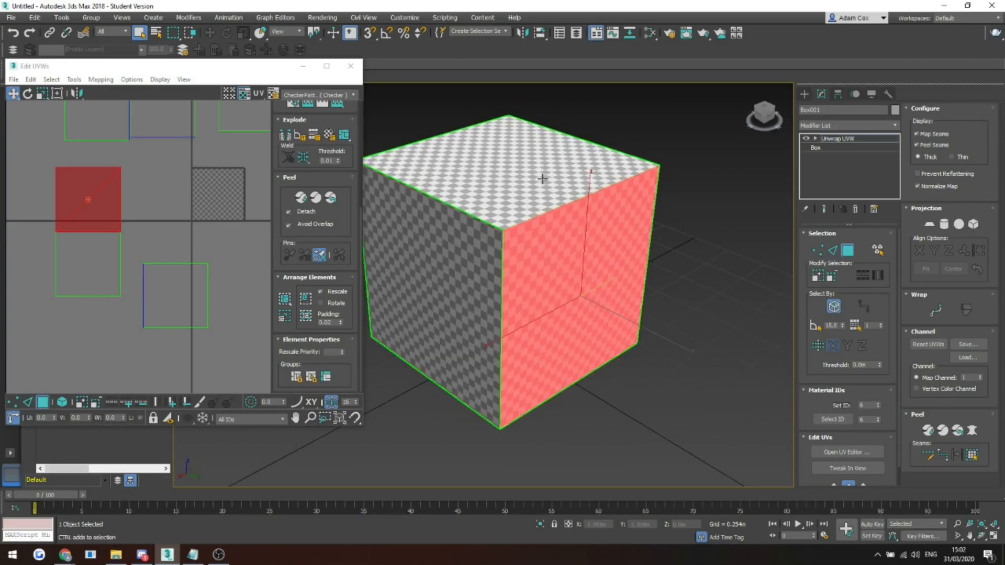
pyautogui.keyDown('ctrl'); pyautogui.click(541, 176); pyautogui.keyUp('ctrl')
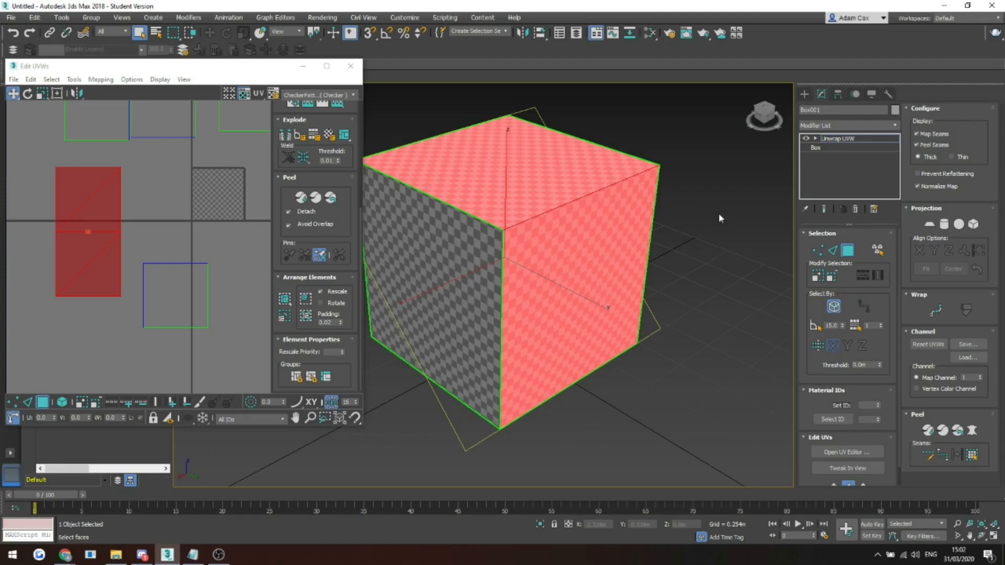
pyautogui.click(832, 251)
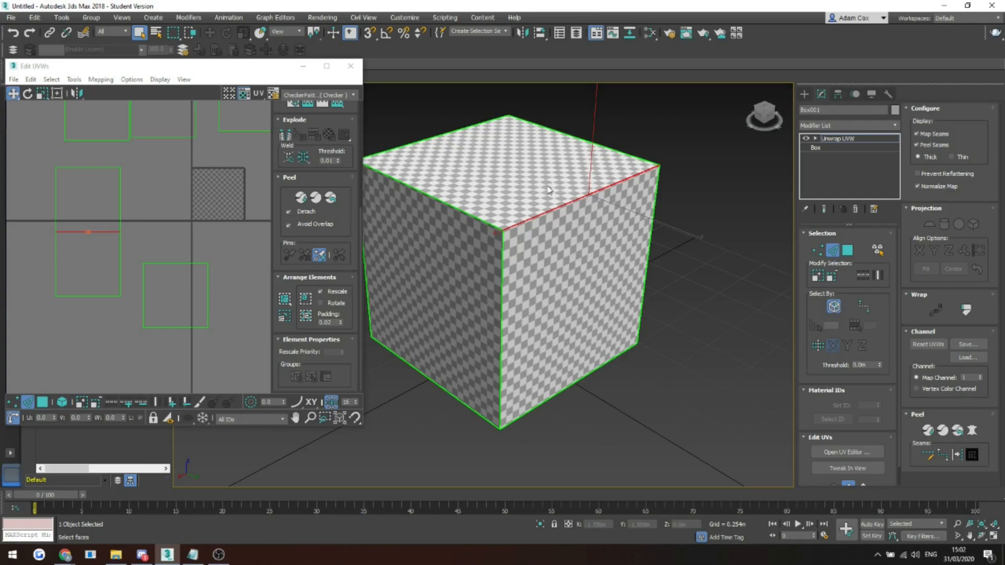
pyautogui.keyDown('alt'); pyautogui.moveTo(550, 187); pyautogui.dragTo(508, 225, button='middle'); pyautogui.keyUp('alt')
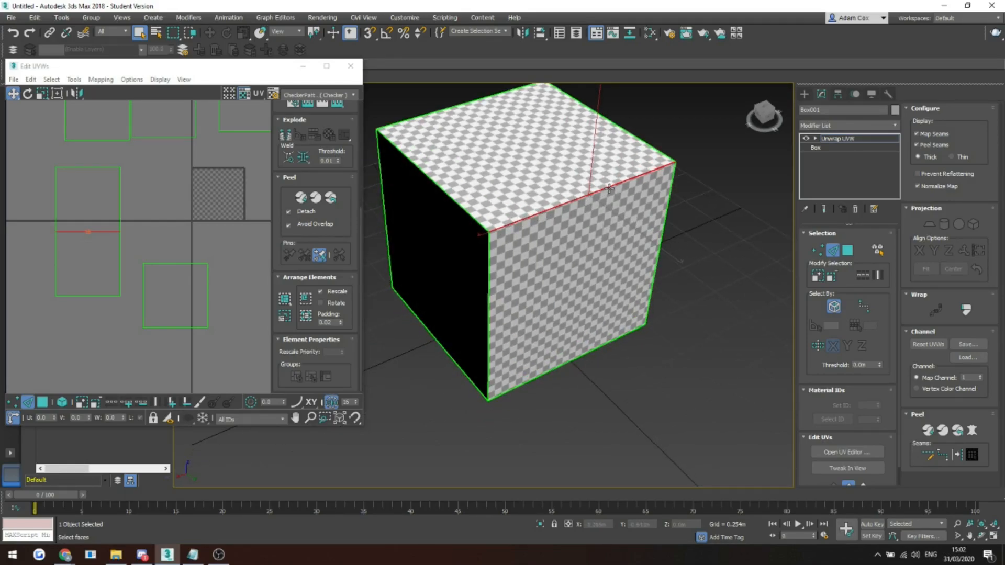
pyautogui.keyDown('alt'); pyautogui.moveTo(428, 238); pyautogui.dragTo(541, 251, button='middle'); pyautogui.keyUp('alt')
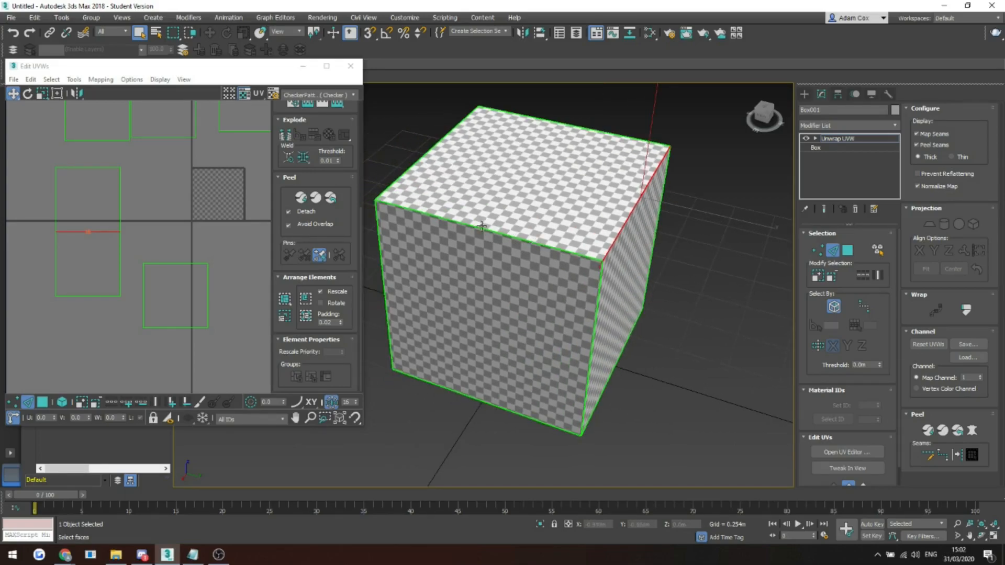
# Step: Stitch the other three side-face shells to the remaining edges of the top-face shell, forming a plus-shaped layout
pyautogui.click(92, 297)
pyautogui.rightClick(92, 297)
pyautogui.click(53, 341)
pyautogui.moveTo(73, 310); pyautogui.dragTo(110, 251, button='middle')
pyautogui.click(100, 229)
pyautogui.rightClick(99, 229)
pyautogui.click(57, 273)
pyautogui.click(164, 235)
pyautogui.rightClick(164, 235)
pyautogui.click(147, 280)
# Step: Stitch the last face shell to the lower end of the plus-shaped layout, completing the box's unfolded cross
pyautogui.moveTo(515, 279); pyautogui.dragTo(471, 242, button='middle')
pyautogui.scroll(-3, 496, 268)
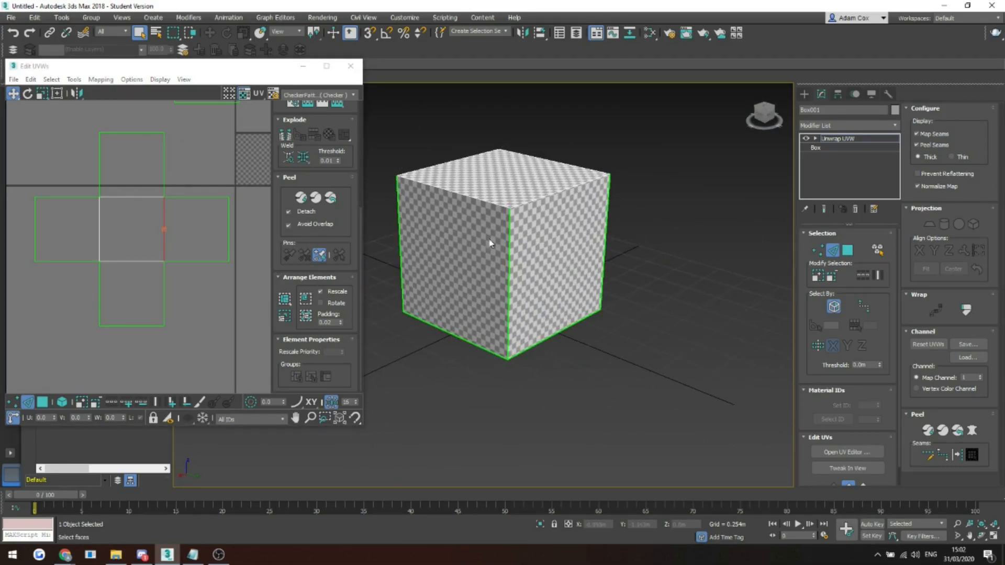
pyautogui.scroll(-2, 124, 298)
pyautogui.click(128, 307)
pyautogui.rightClick(128, 308)
pyautogui.click(96, 342)
pyautogui.scroll(-2, 188, 288)
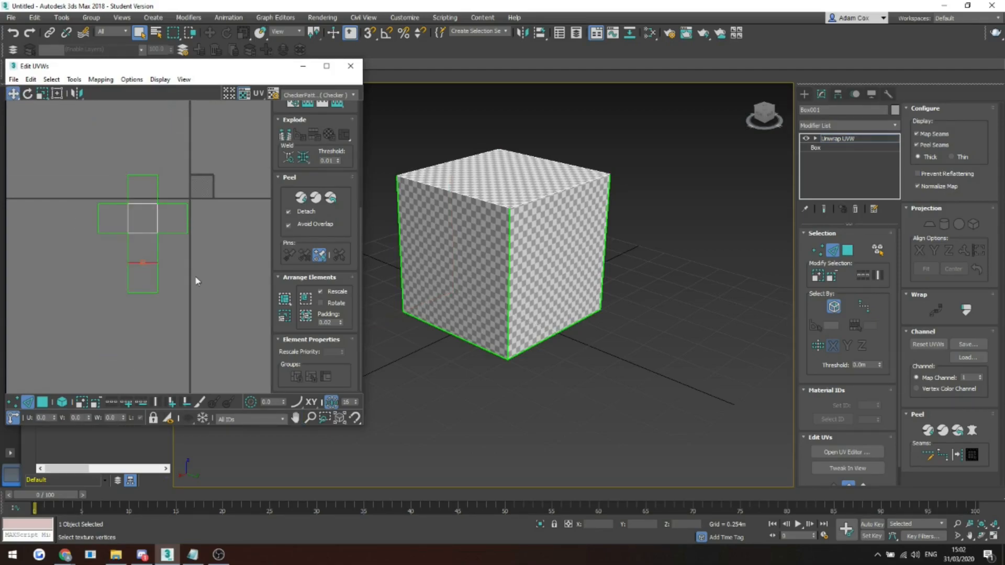
pyautogui.keyDown('alt'); pyautogui.moveTo(597, 270); pyautogui.dragTo(481, 323, button='middle'); pyautogui.keyUp('alt')
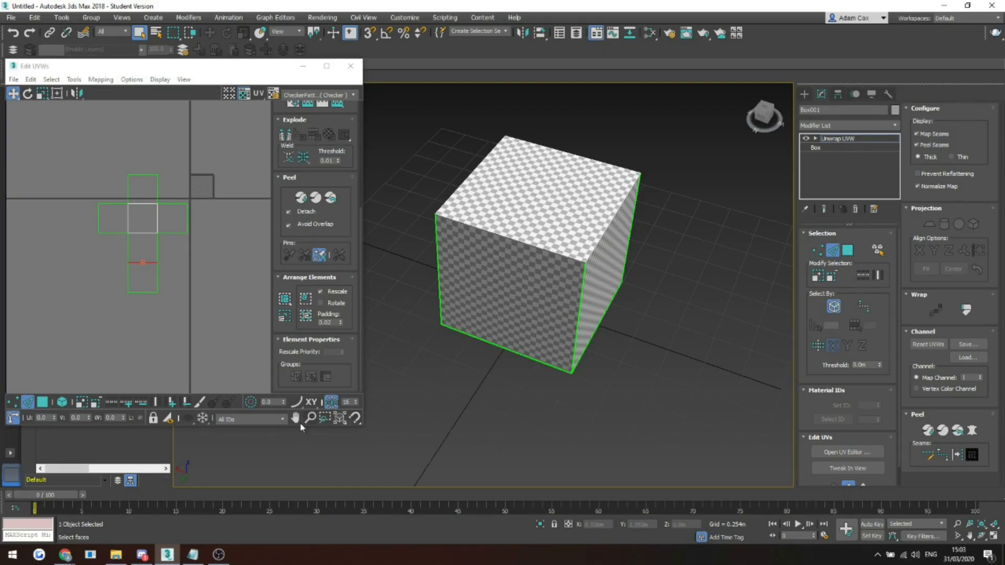
# Step: Select all edges of the unfolded cross and examine the complete UV layout
pyautogui.moveTo(231, 322); pyautogui.dragTo(68, 123)
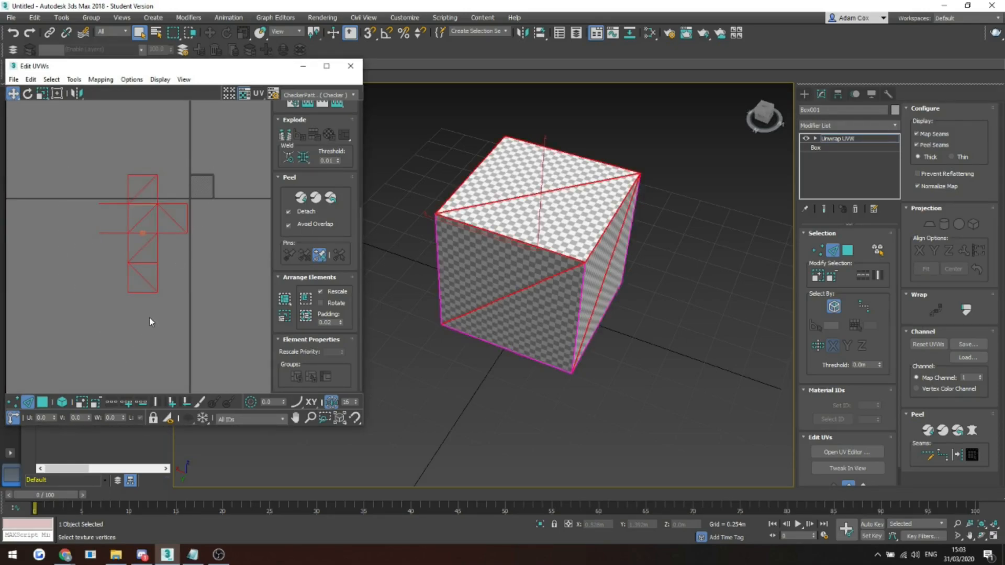
pyautogui.hotkey('alt', 'Tab')
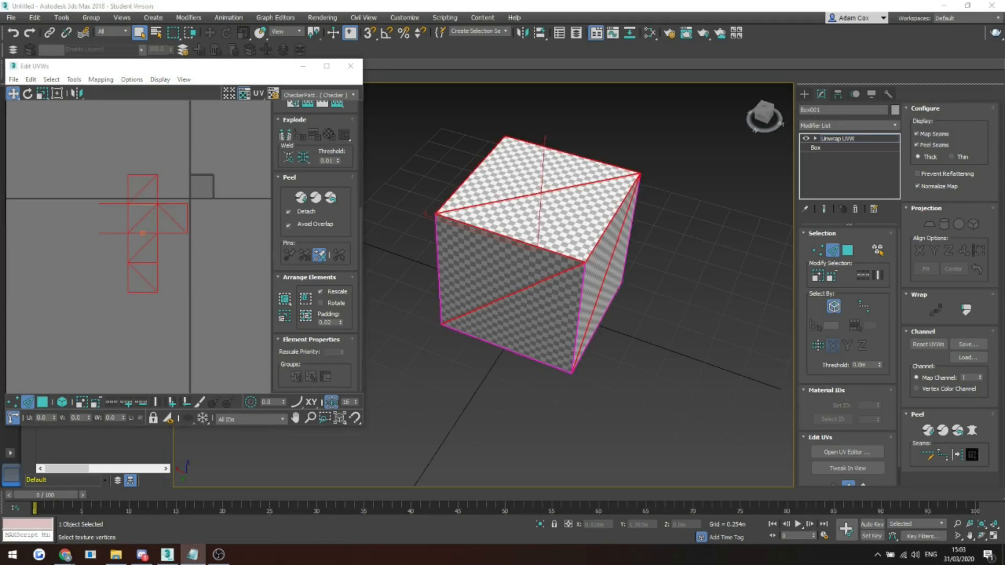
pyautogui.moveTo(161, 296); pyautogui.dragTo(142, 290, button='middle')
pyautogui.scroll(3, 153, 249)
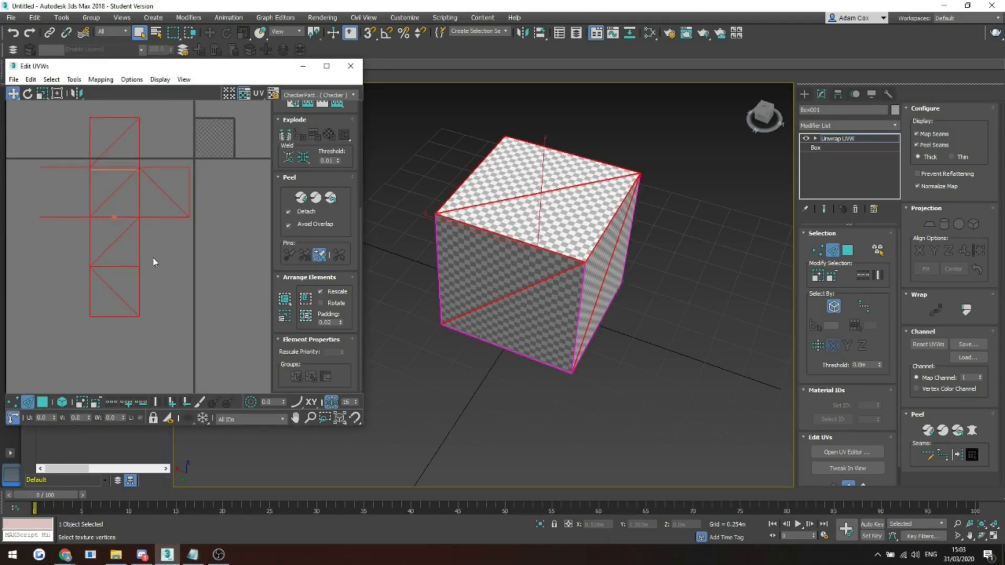
# Step: In vertex mode, turn on snapping and move two vertices on the cross's lower arm out of line
pyautogui.click(13, 403)
pyautogui.click(146, 331)
pyautogui.click(141, 316)
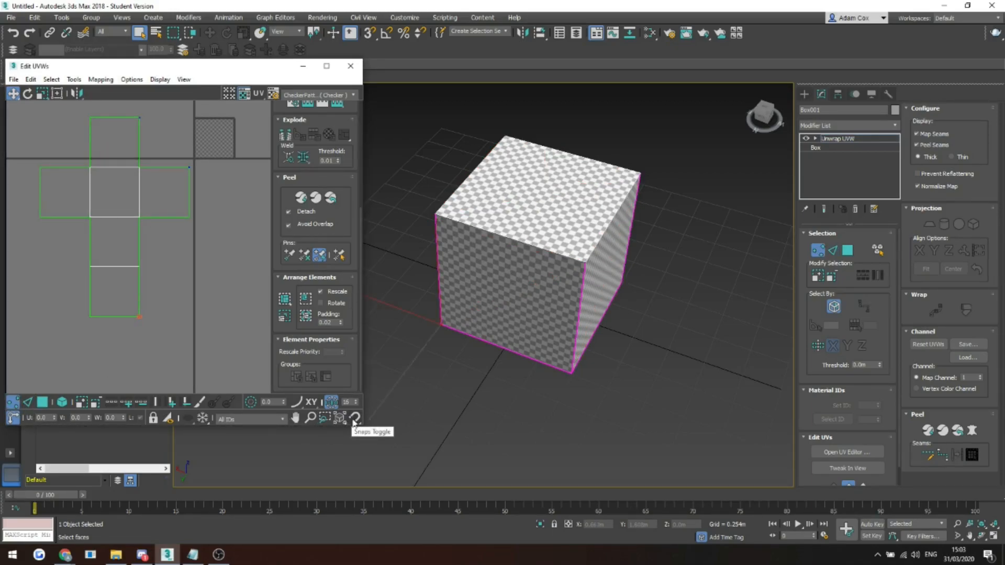
pyautogui.click(14, 403)
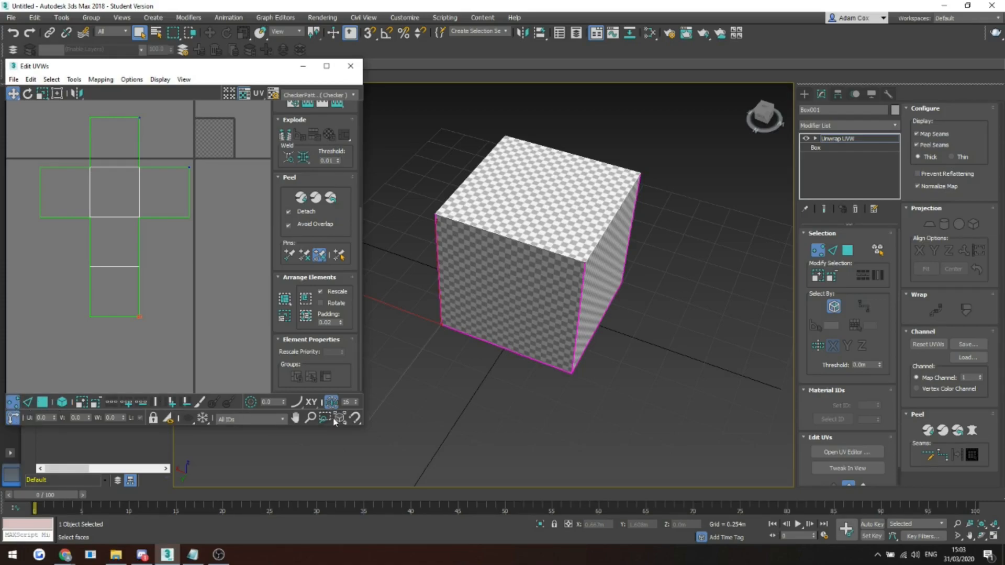
pyautogui.click(355, 417)
pyautogui.moveTo(138, 317)
pyautogui.mouseDown()
pyautogui.moveTo(150, 288)
pyautogui.moveTo(143, 272)
pyautogui.moveTo(193, 216)
pyautogui.moveTo(135, 220)
pyautogui.moveTo(138, 319)
pyautogui.mouseUp()
pyautogui.moveTo(140, 316); pyautogui.dragTo(159, 330)
pyautogui.moveTo(147, 272); pyautogui.dragTo(137, 262)
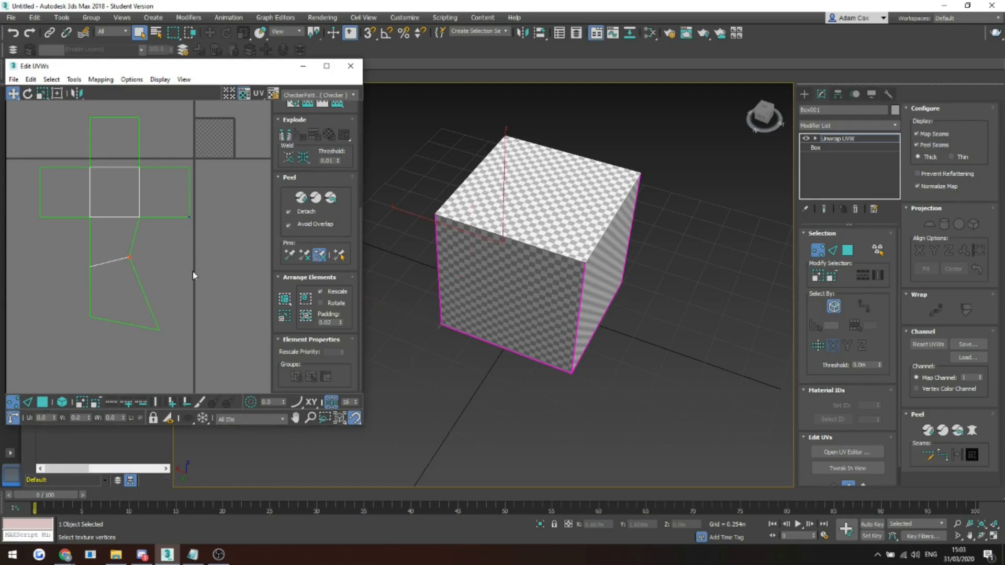
# Step: Align the two displaced vertices vertically and move them back in line with the side of the cross
pyautogui.moveTo(284, 231); pyautogui.dragTo(278, 387)
pyautogui.moveTo(279, 158); pyautogui.dragTo(281, 175)
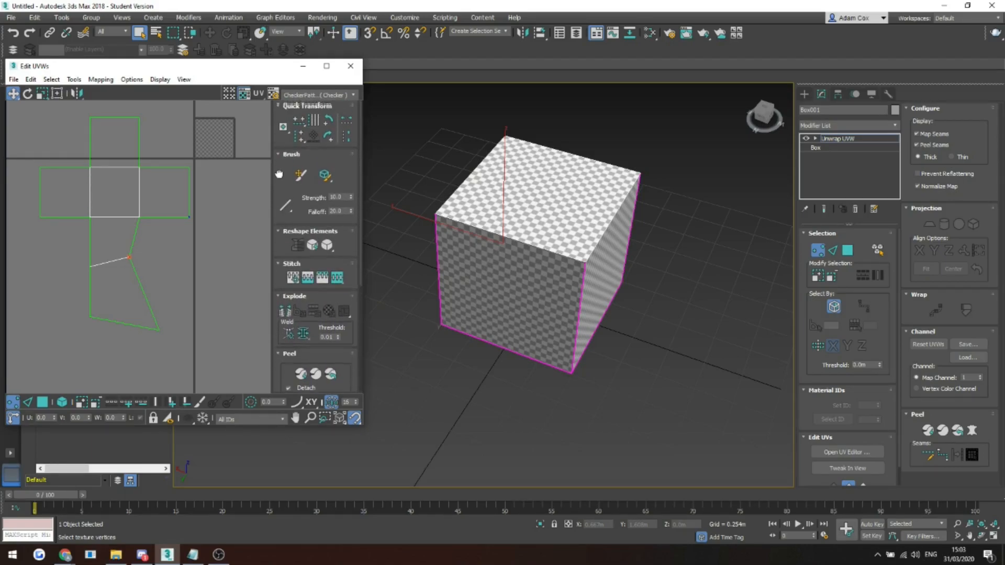
pyautogui.moveTo(123, 244); pyautogui.dragTo(190, 358)
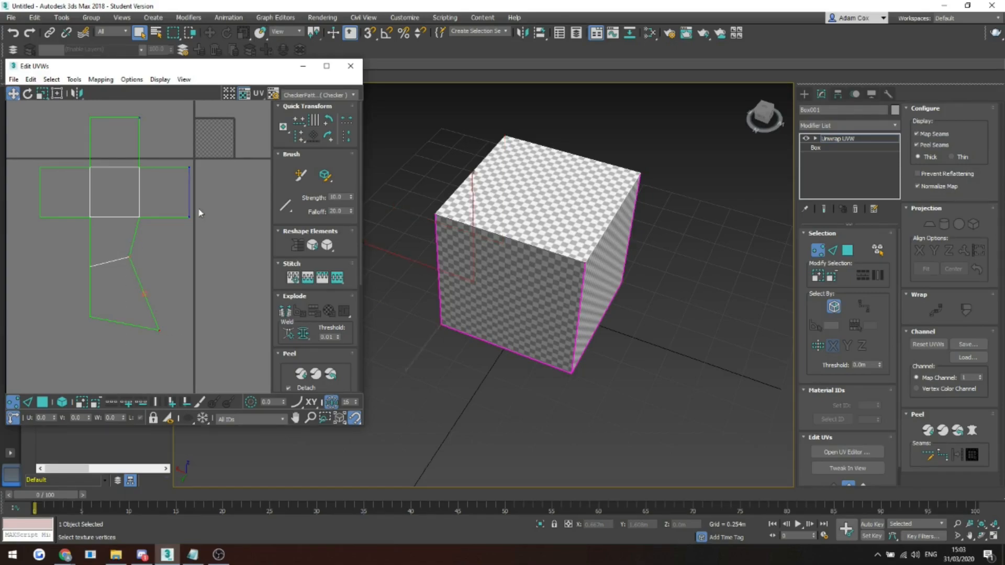
pyautogui.click(297, 137)
pyautogui.moveTo(146, 256); pyautogui.dragTo(139, 254)
# Step: Align the lower arm's bottom pair of vertices horizontally, and repeat for the pair above it
pyautogui.moveTo(181, 364); pyautogui.dragTo(78, 303)
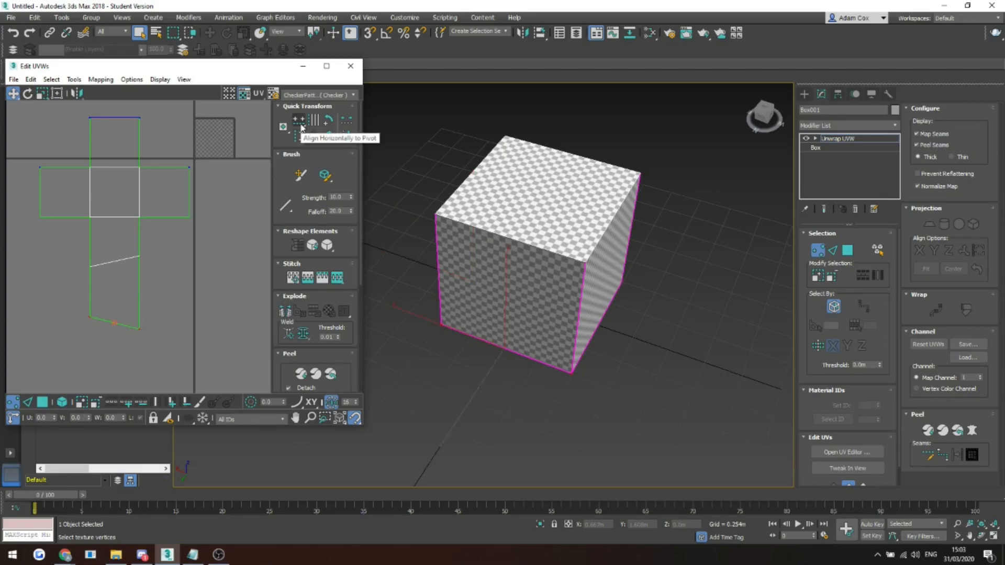
pyautogui.click(300, 125)
pyautogui.click(55, 249)
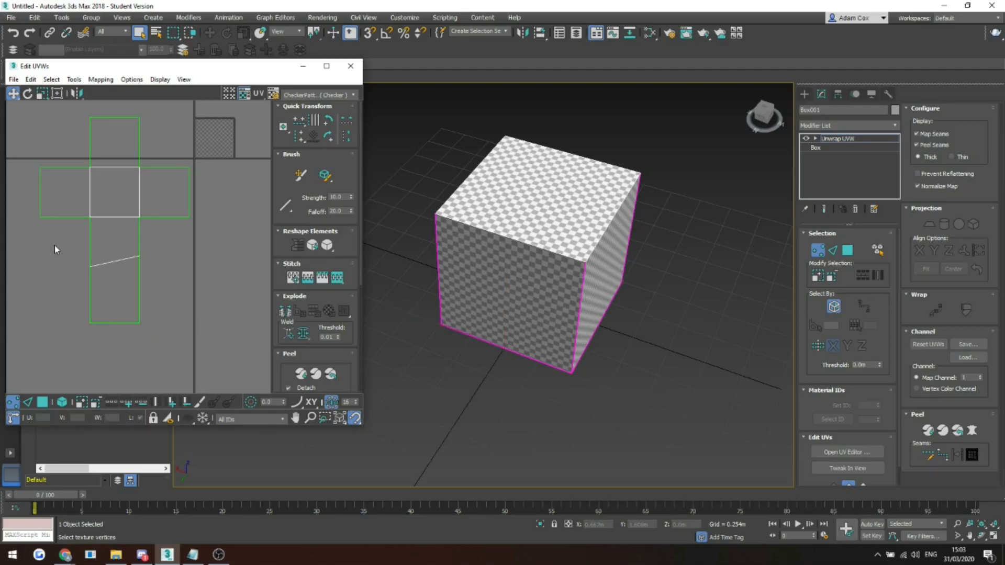
pyautogui.moveTo(155, 288); pyautogui.dragTo(78, 246)
pyautogui.click(298, 120)
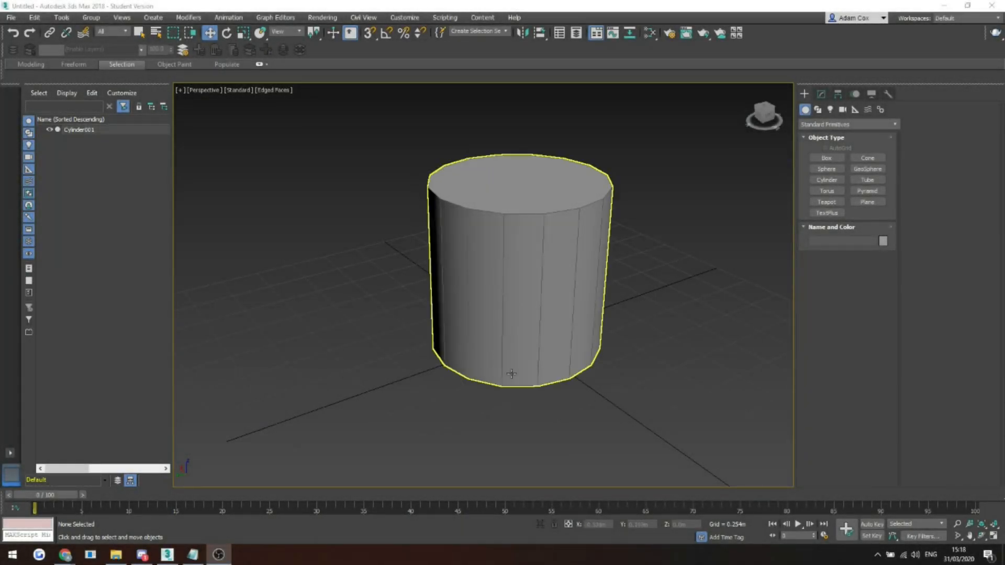
# Step: Select the cylinder and add an Unwrap UVW modifier to it
pyautogui.moveTo(492, 368); pyautogui.dragTo(472, 382, button='middle')
pyautogui.click(822, 94)
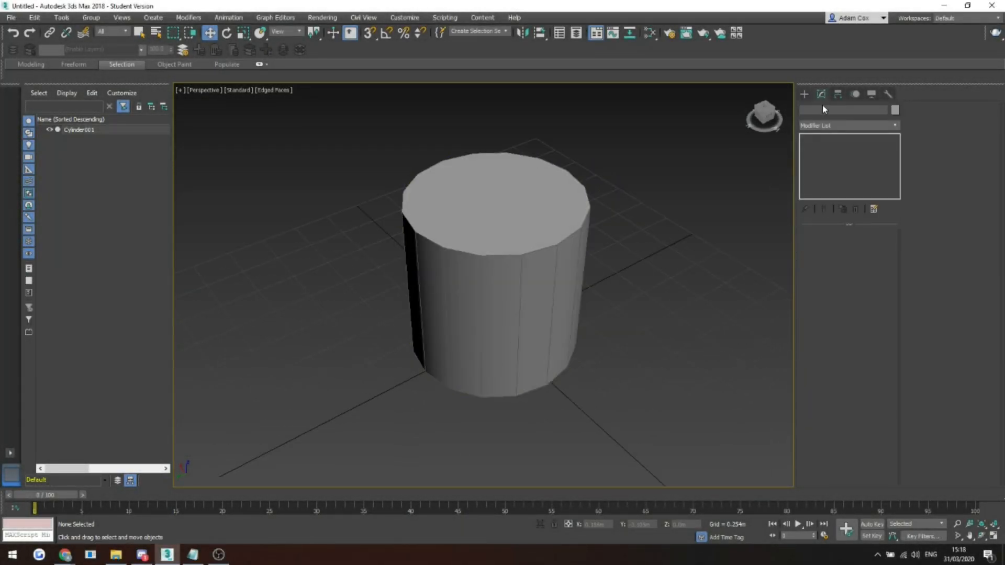
pyautogui.click(524, 299)
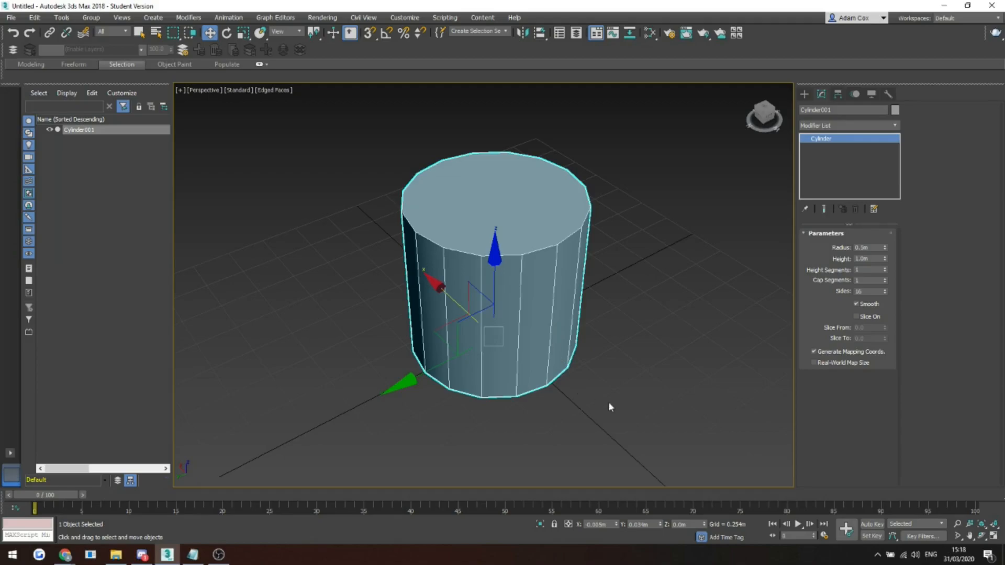
pyautogui.click(848, 126)
pyautogui.scroll(-10, 838, 367)
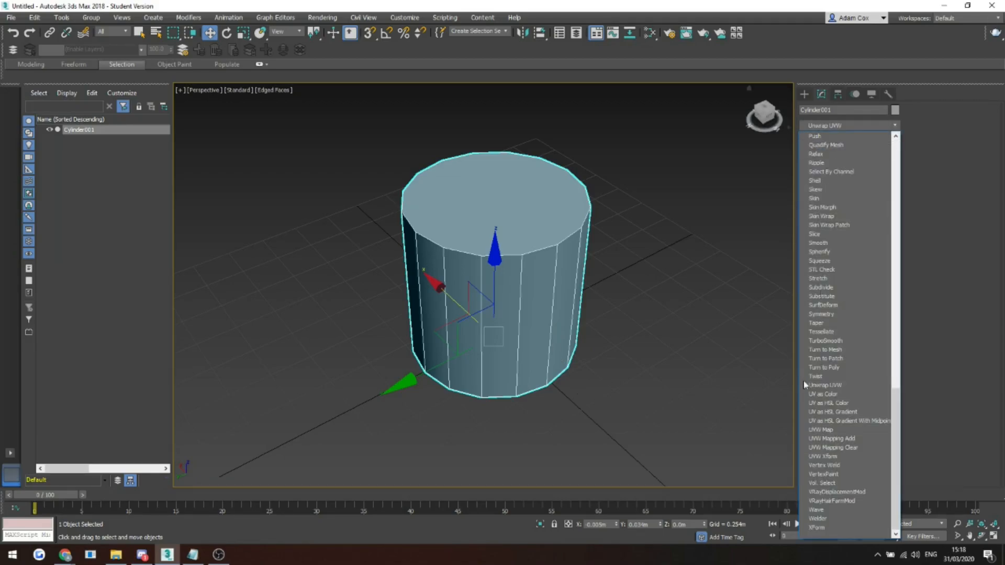
pyautogui.click(836, 387)
# Step: Open the UV editor for the cylinder and display the CheckerPattern (Checker) texture
pyautogui.moveTo(479, 290); pyautogui.dragTo(460, 325, button='middle')
pyautogui.click(847, 452)
pyautogui.click(310, 79)
pyautogui.click(305, 89)
pyautogui.click(308, 80)
pyautogui.click(308, 96)
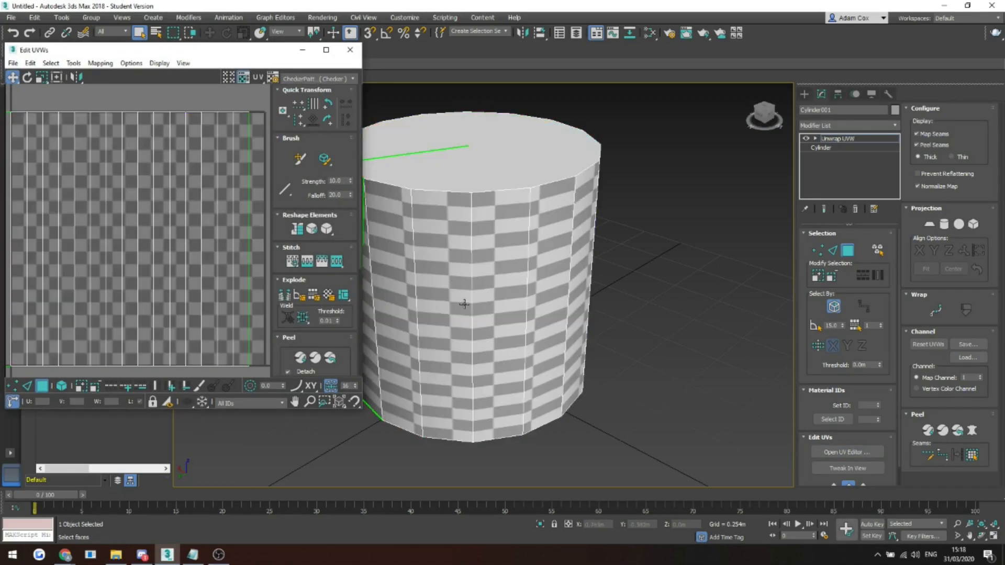
# Step: Quick planar map three adjacent side faces of the cylinder individually and move their strip shells away from the main UV layout
pyautogui.scroll(-3, 464, 305)
pyautogui.moveTo(464, 304); pyautogui.dragTo(483, 254, button='middle')
pyautogui.click(540, 228)
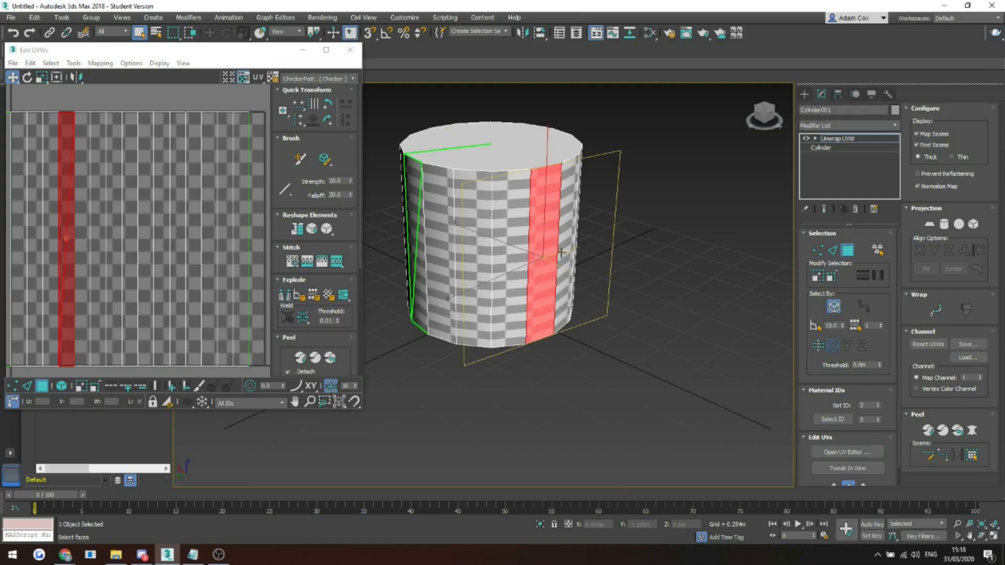
pyautogui.scroll(-1, 838, 469)
pyautogui.click(835, 472)
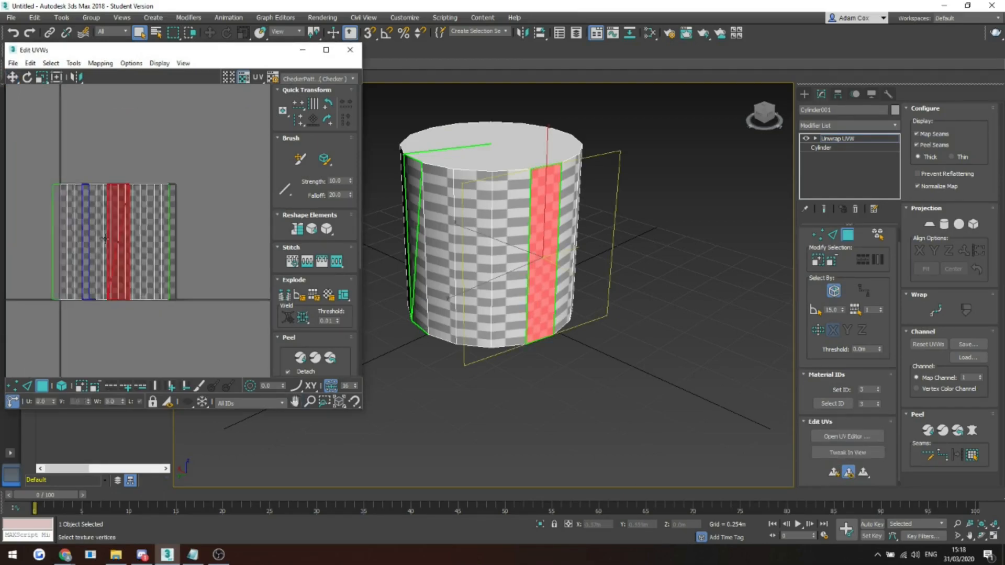
pyautogui.click(505, 235)
pyautogui.click(835, 473)
pyautogui.moveTo(120, 266); pyautogui.dragTo(157, 161)
pyautogui.click(466, 320)
pyautogui.moveTo(118, 265); pyautogui.dragTo(124, 135)
pyautogui.moveTo(140, 136); pyautogui.dragTo(133, 197, button='middle')
# Step: Stitch the three separated side strips into one shell along their shared vertical edges
pyautogui.press('2')
pyautogui.click(136, 198)
pyautogui.rightClick(135, 198)
pyautogui.click(128, 238)
pyautogui.press('e')
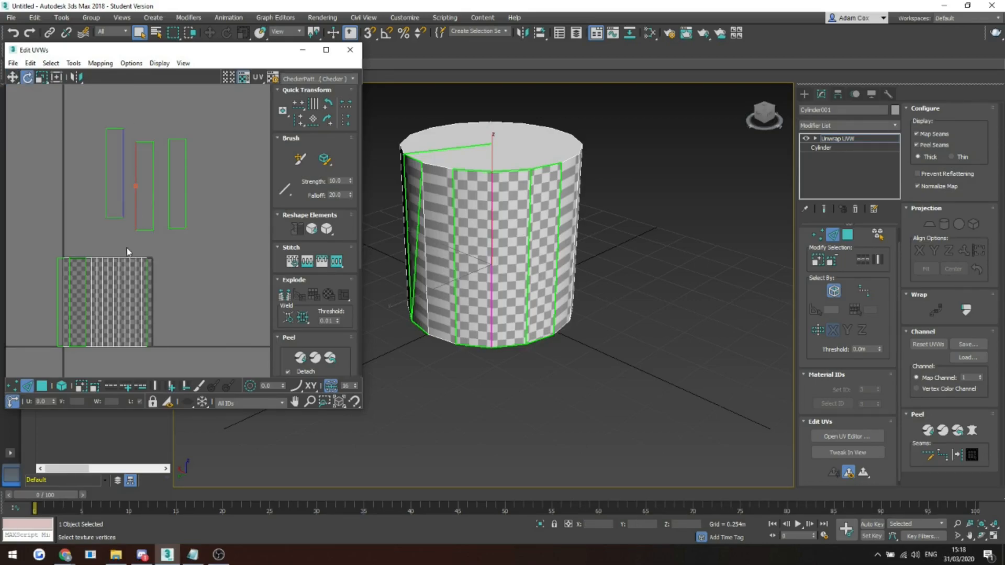
pyautogui.rightClick(136, 223)
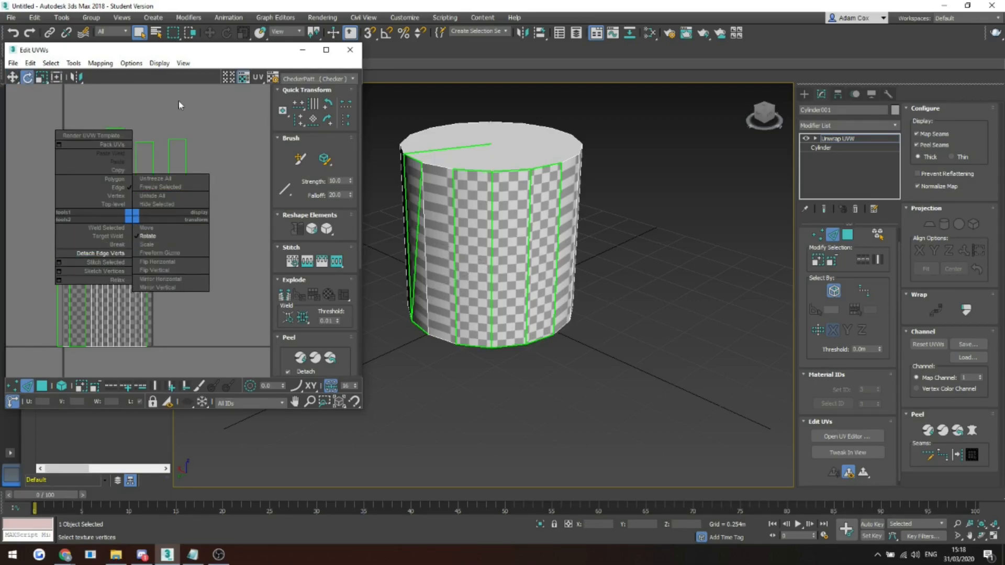
pyautogui.scroll(4, 135, 188)
pyautogui.rightClick(138, 209)
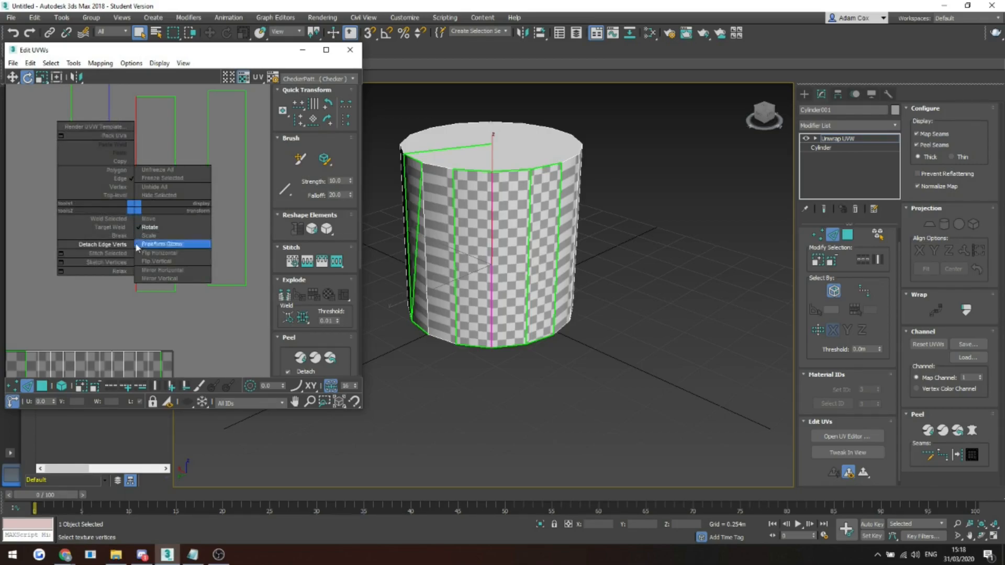
pyautogui.click(129, 254)
pyautogui.click(175, 220)
pyautogui.rightClick(175, 219)
pyautogui.click(168, 265)
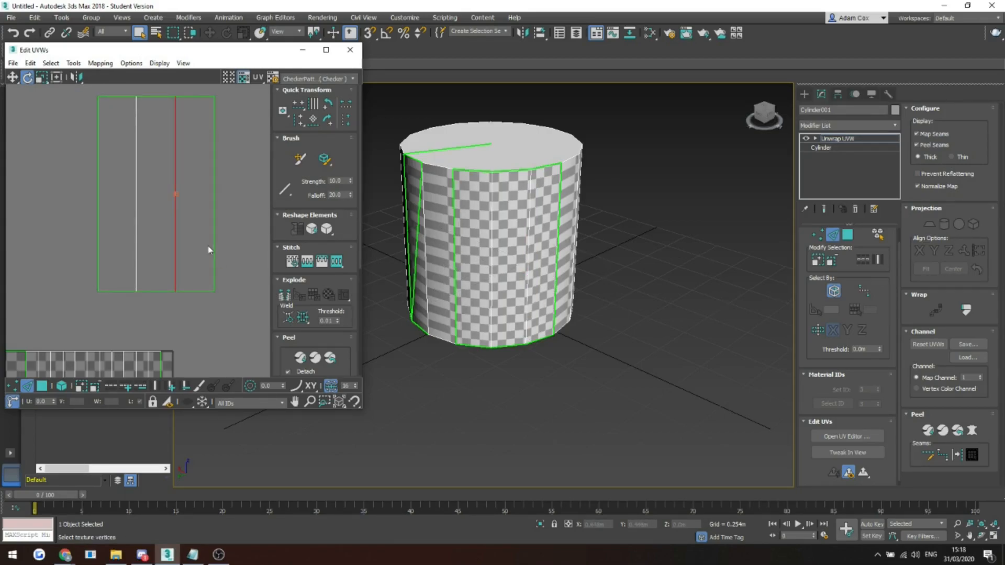
# Step: Select all the cylinder's side faces without the caps and apply a cylindrical projection to them
pyautogui.scroll(-4, 209, 225)
pyautogui.click(848, 234)
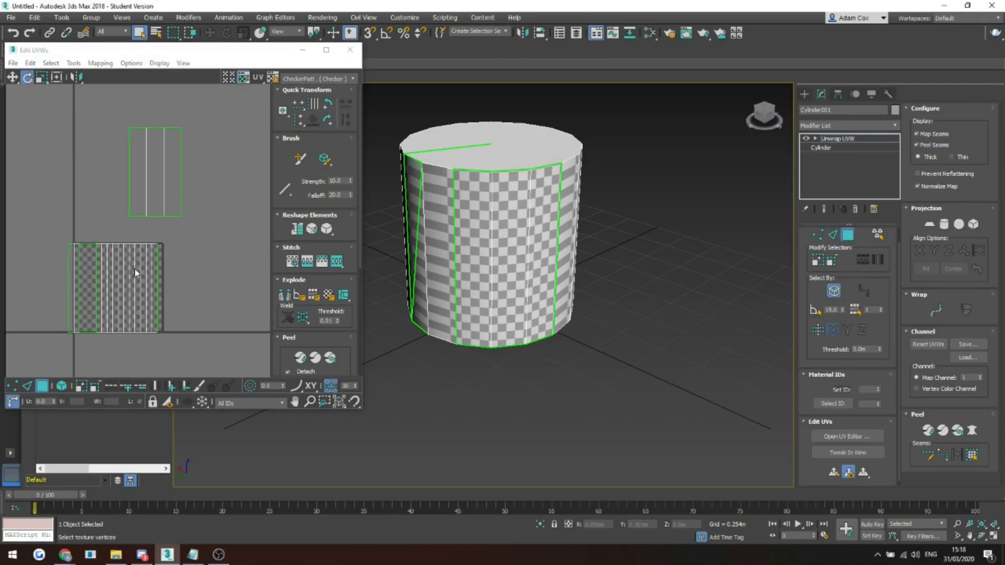
pyautogui.scroll(-3, 102, 202)
pyautogui.moveTo(86, 178); pyautogui.dragTo(208, 313)
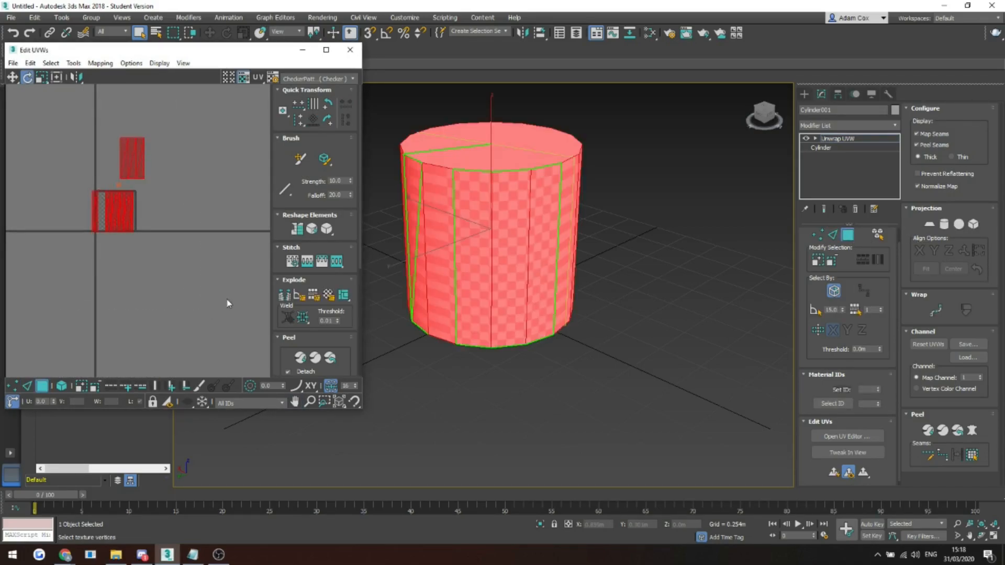
pyautogui.keyDown('alt'); pyautogui.click(500, 157); pyautogui.keyUp('alt')
pyautogui.keyDown('alt'); pyautogui.moveTo(554, 305); pyautogui.dragTo(485, 178, button='middle'); pyautogui.keyUp('alt')
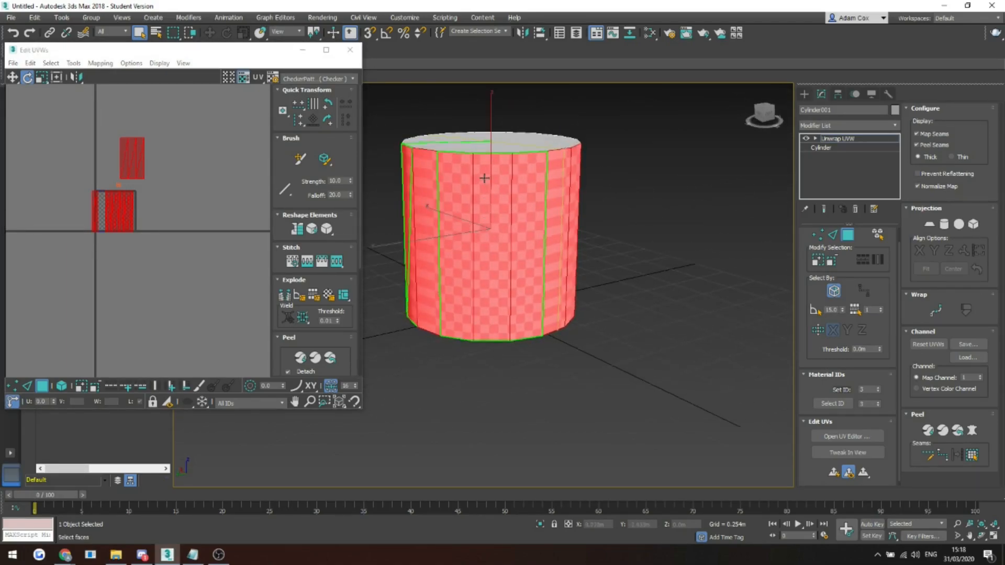
pyautogui.scroll(3, 484, 178)
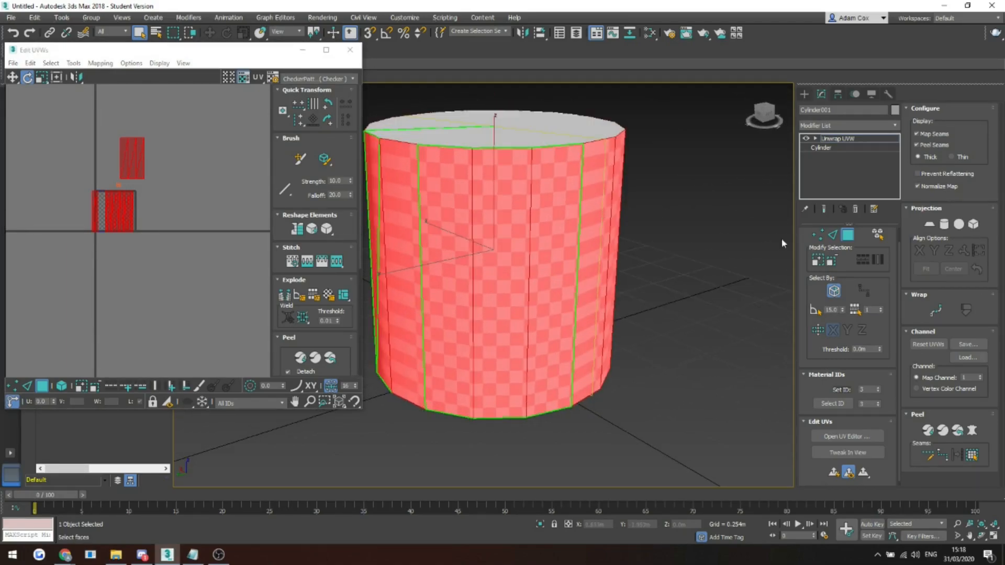
pyautogui.click(944, 225)
pyautogui.scroll(-3, 633, 248)
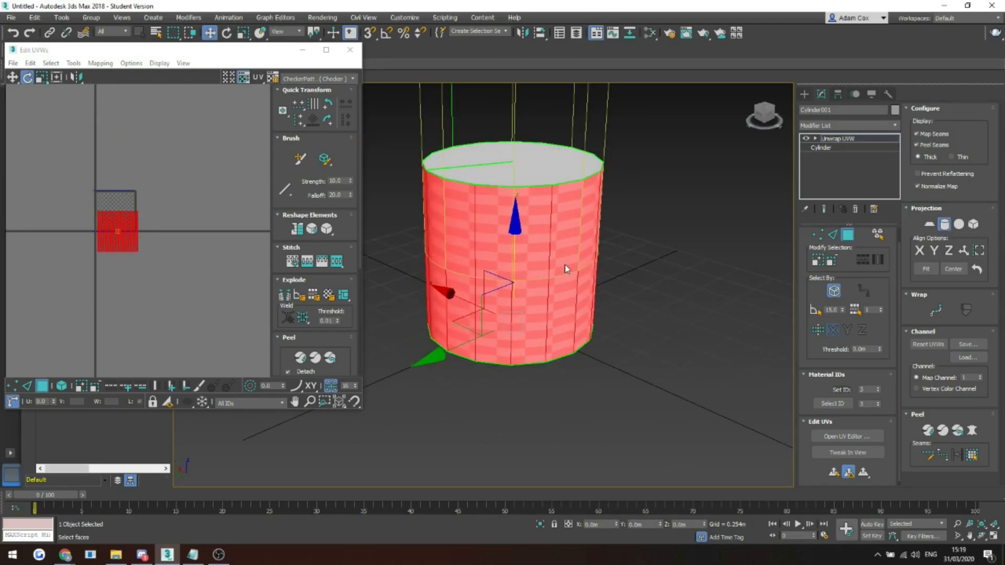
# Step: Move the cylindrical projection gizmo down along Z until it lines up with the cylinder's height
pyautogui.scroll(-4, 560, 264)
pyautogui.scroll(5, 520, 181)
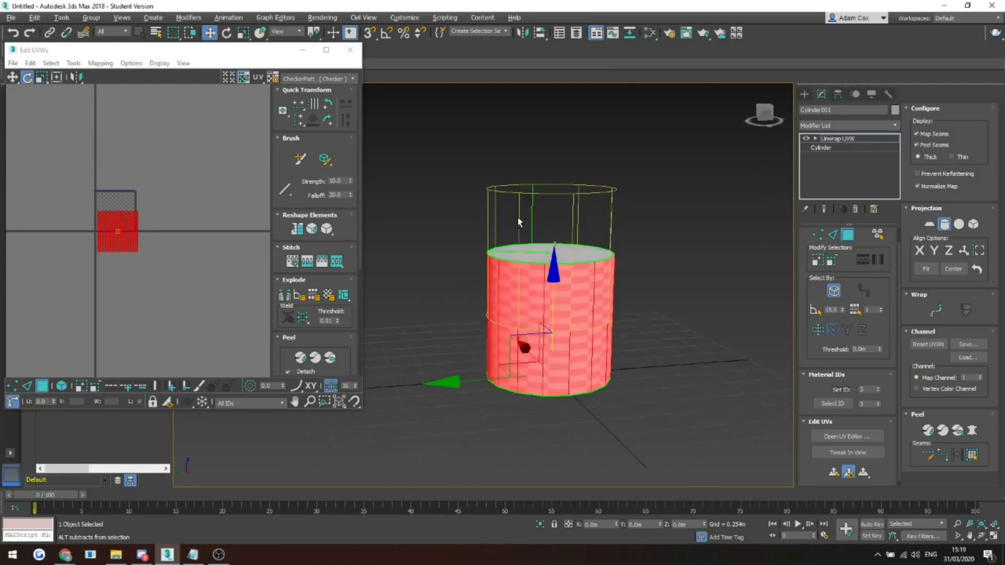
pyautogui.moveTo(598, 272); pyautogui.dragTo(466, 123, button='middle')
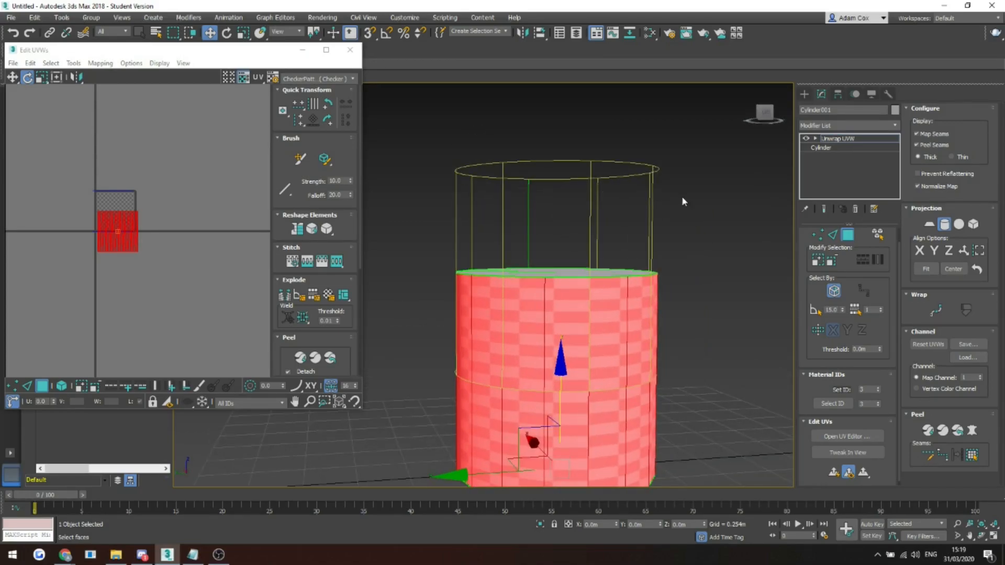
pyautogui.scroll(-3, 598, 271)
pyautogui.scroll(3, 598, 272)
pyautogui.scroll(2, 536, 225)
pyautogui.scroll(-4, 548, 235)
pyautogui.scroll(2, 538, 251)
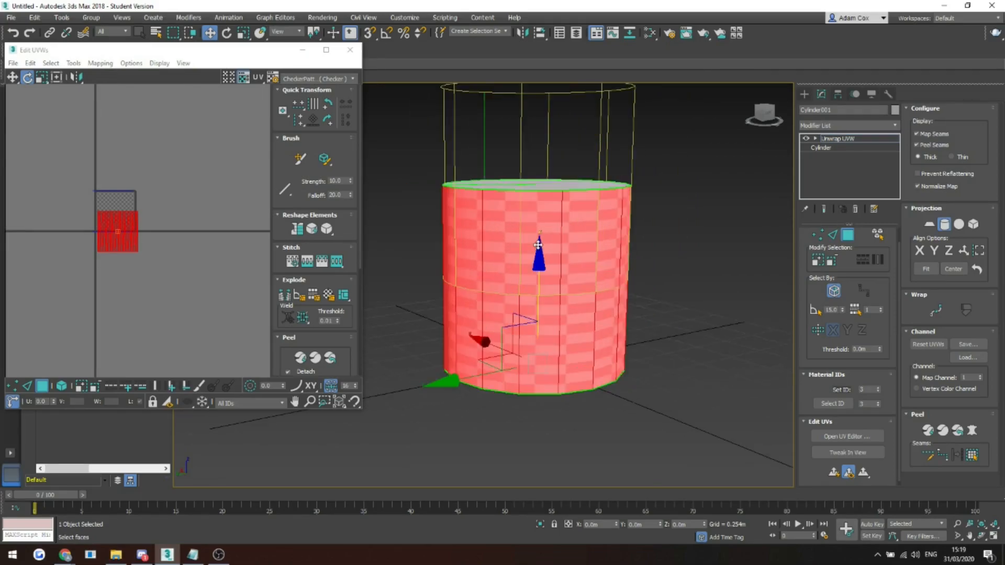
pyautogui.moveTo(540, 258); pyautogui.dragTo(548, 341)
pyautogui.moveTo(582, 399); pyautogui.dragTo(556, 359, button='middle')
pyautogui.keyDown('alt'); pyautogui.moveTo(602, 274); pyautogui.dragTo(587, 273, button='middle'); pyautogui.keyUp('alt')
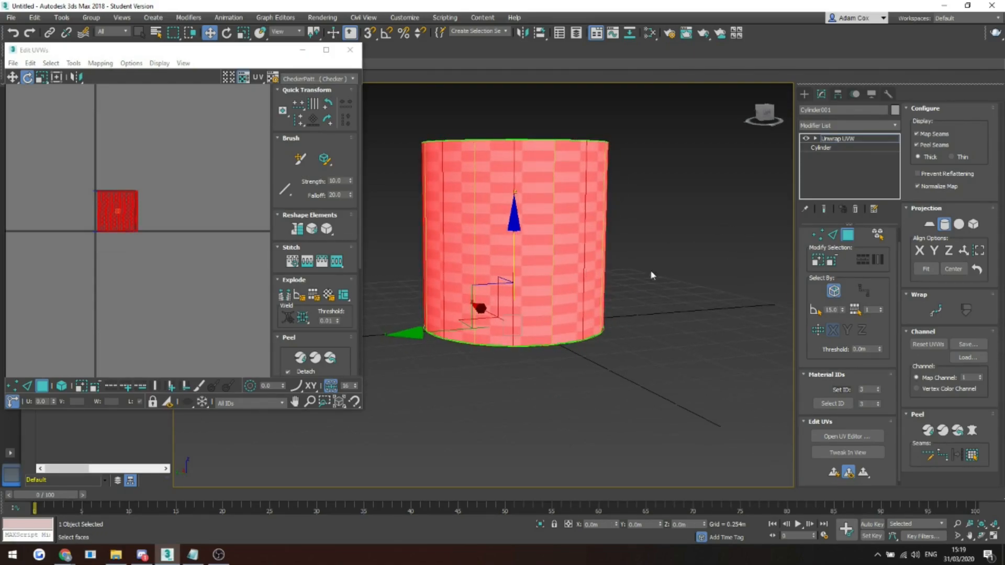
# Step: Finish the cylindrical projection and move the side shell above the checker tile in the UV editor
pyautogui.scroll(8, 104, 212)
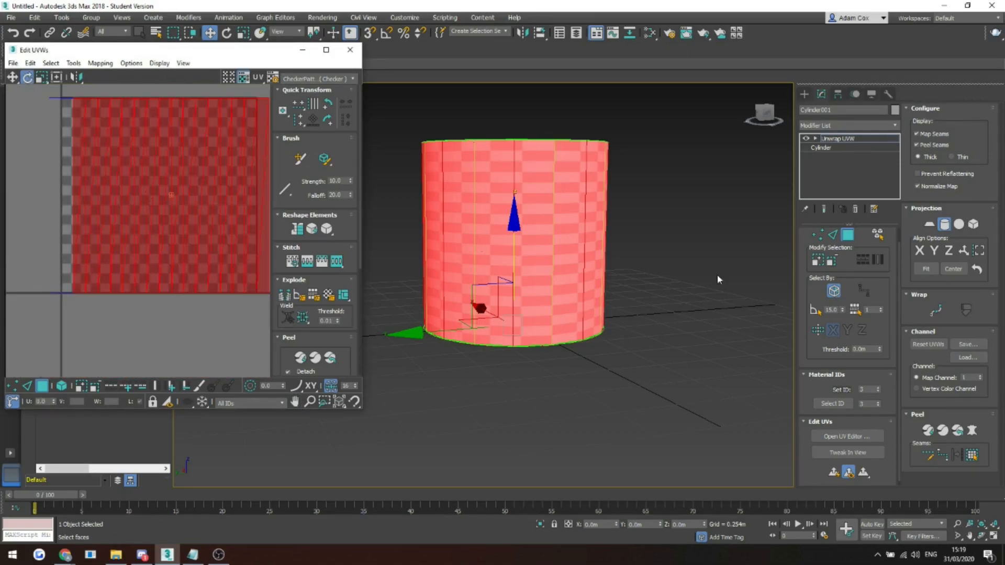
pyautogui.scroll(-2, 152, 232)
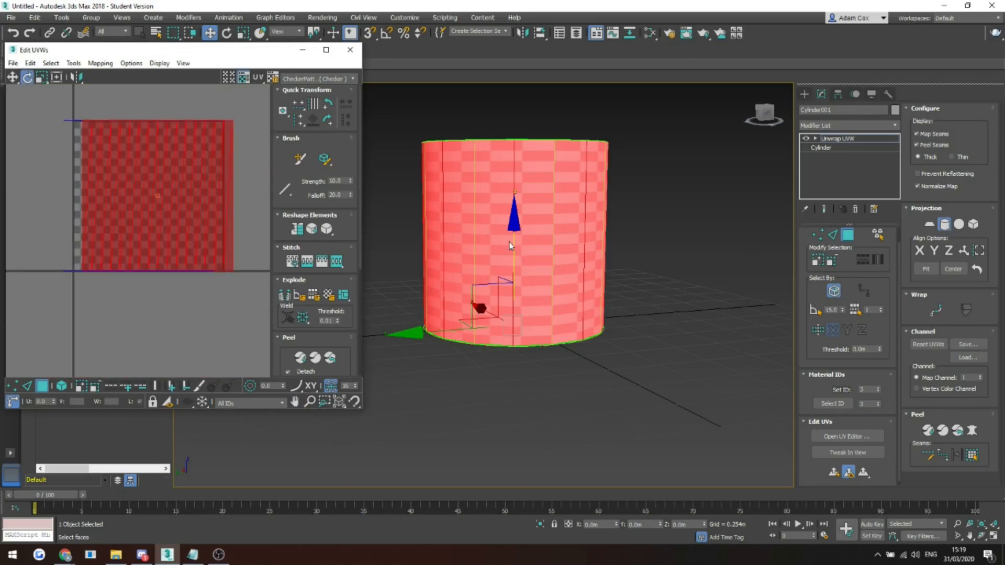
pyautogui.scroll(4, 510, 245)
pyautogui.keyDown('alt'); pyautogui.moveTo(531, 253); pyautogui.dragTo(598, 284, button='middle'); pyautogui.keyUp('alt')
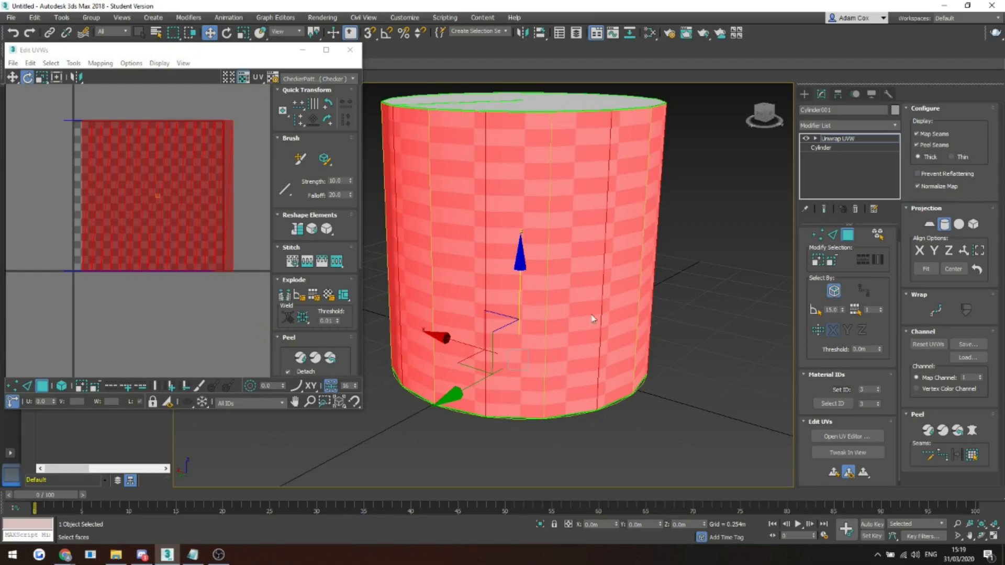
pyautogui.moveTo(94, 182); pyautogui.dragTo(104, 191, button='middle')
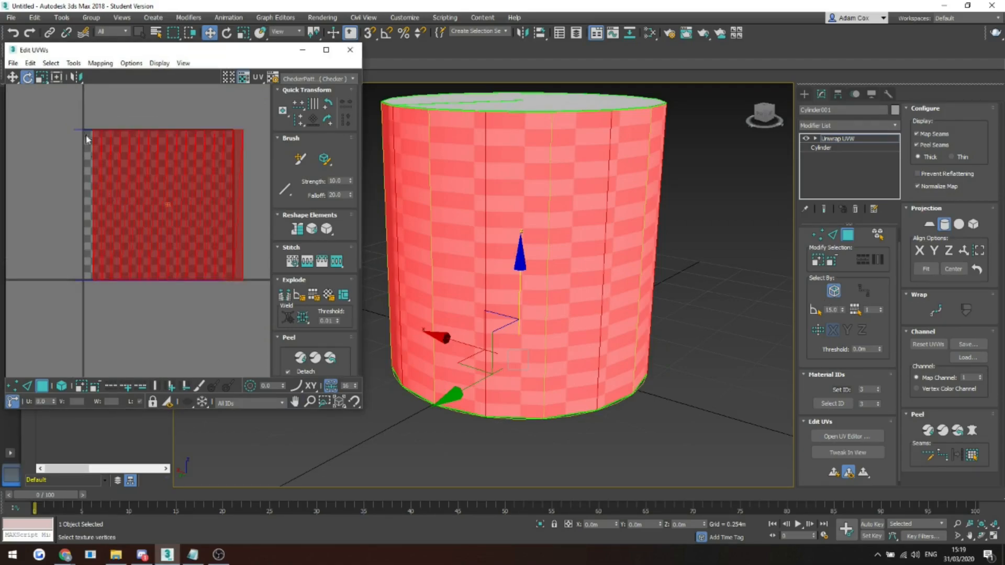
pyautogui.scroll(-2, 136, 197)
pyautogui.click(945, 225)
pyautogui.press('w')
pyautogui.moveTo(151, 206); pyautogui.dragTo(152, 120)
pyautogui.moveTo(151, 120); pyautogui.dragTo(156, 155, button='middle')
pyautogui.scroll(-2, 525, 227)
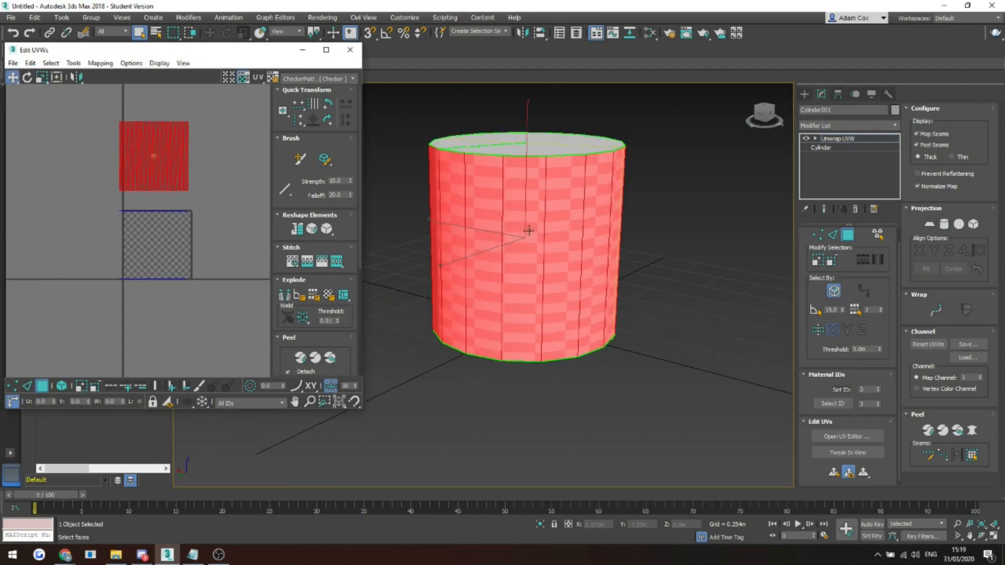
# Step: Squash the side shell vertically in Freeform mode until its checkers look roughly square, and move it back into the checker tile
pyautogui.click(56, 78)
pyautogui.scroll(3, 190, 124)
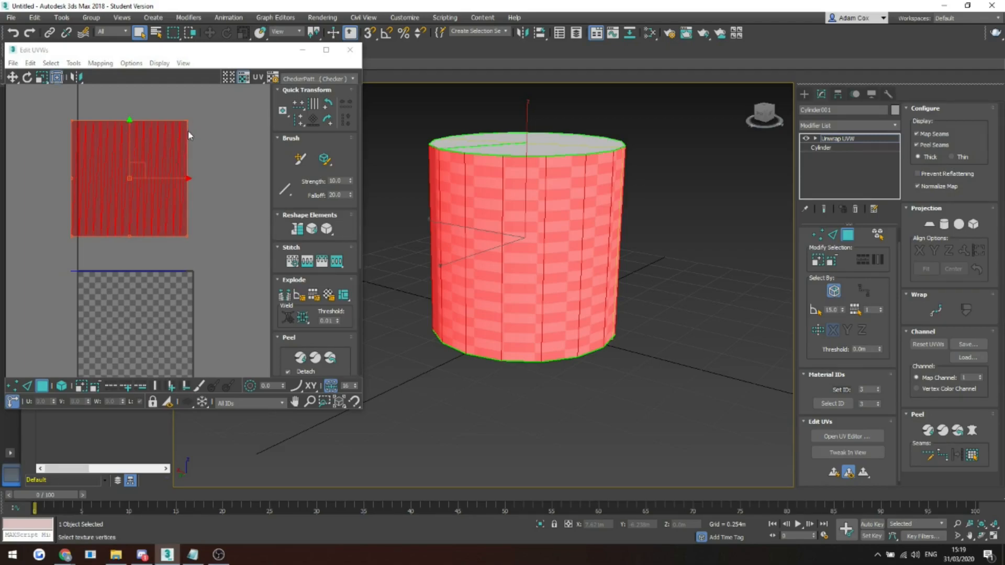
pyautogui.moveTo(187, 123); pyautogui.dragTo(188, 202)
pyautogui.scroll(-1, 191, 267)
pyautogui.moveTo(188, 261); pyautogui.dragTo(143, 160, button='middle')
pyautogui.press('w')
pyautogui.scroll(-1, 155, 202)
pyautogui.moveTo(142, 159); pyautogui.dragTo(134, 237)
pyautogui.scroll(2, 137, 224)
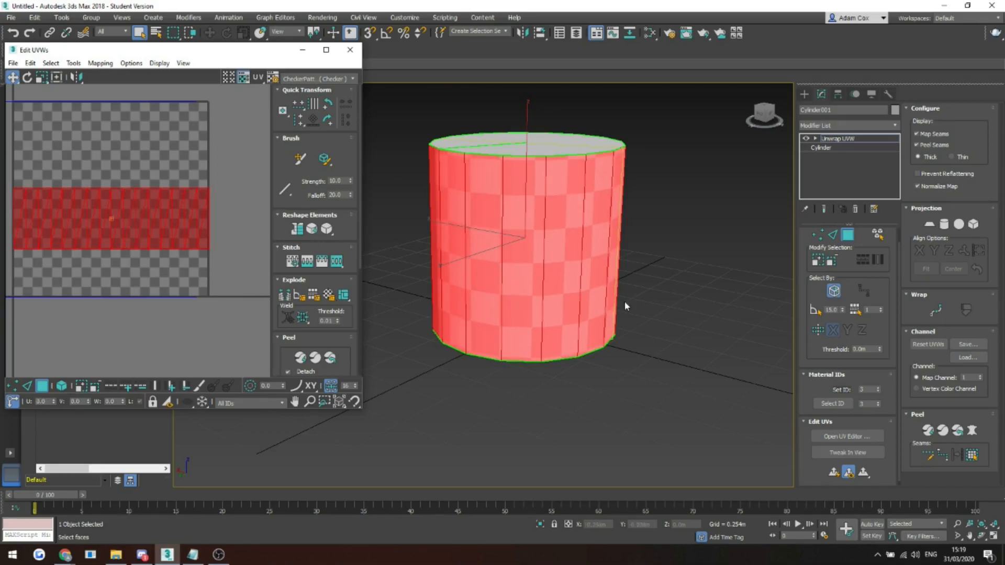
# Step: Quick planar map the cylinder's top cap and move its round shell above the checker tile
pyautogui.scroll(-3, 588, 222)
pyautogui.moveTo(569, 253)
pyautogui.mouseDown(button='middle')
pyautogui.moveTo(546, 244)
pyautogui.moveTo(557, 252)
pyautogui.mouseUp(button='middle')
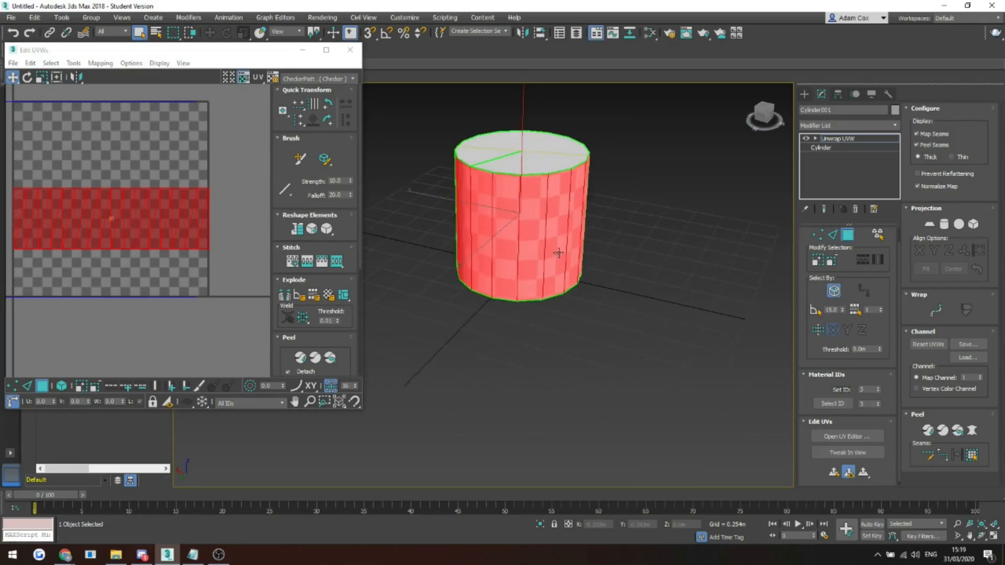
pyautogui.click(512, 167)
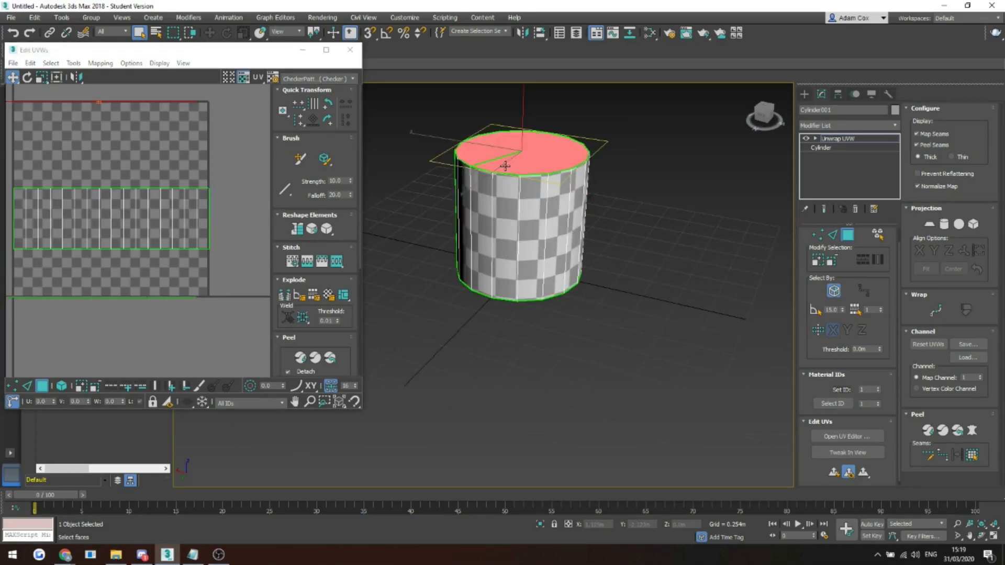
pyautogui.keyDown('alt'); pyautogui.moveTo(563, 278); pyautogui.dragTo(501, 264, button='middle'); pyautogui.keyUp('alt')
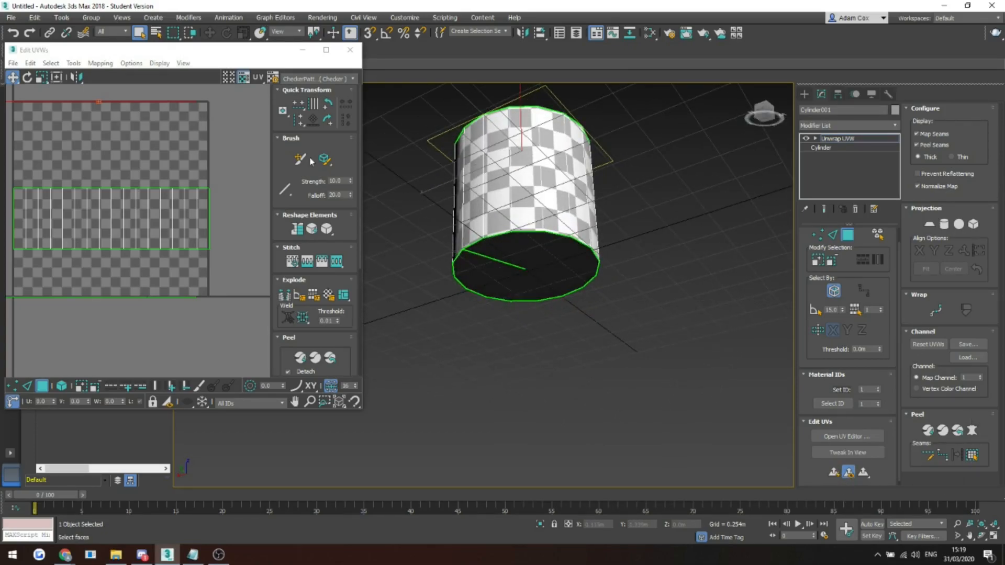
pyautogui.moveTo(137, 148); pyautogui.dragTo(141, 178, button='middle')
pyautogui.keyDown('alt'); pyautogui.moveTo(543, 146); pyautogui.dragTo(527, 220, button='middle'); pyautogui.keyUp('alt')
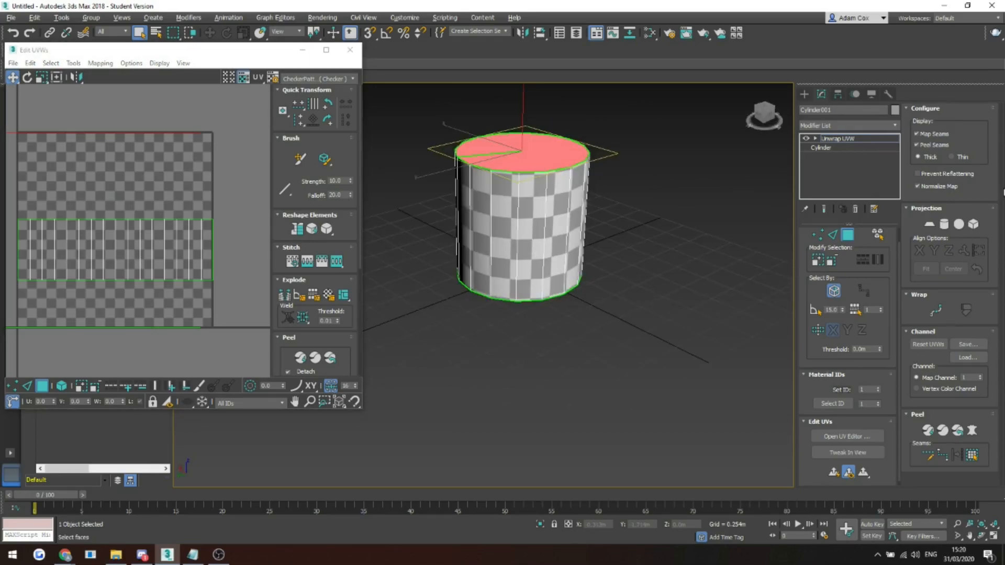
pyautogui.moveTo(635, 300); pyautogui.dragTo(670, 287, button='middle')
pyautogui.scroll(-3, 445, 175)
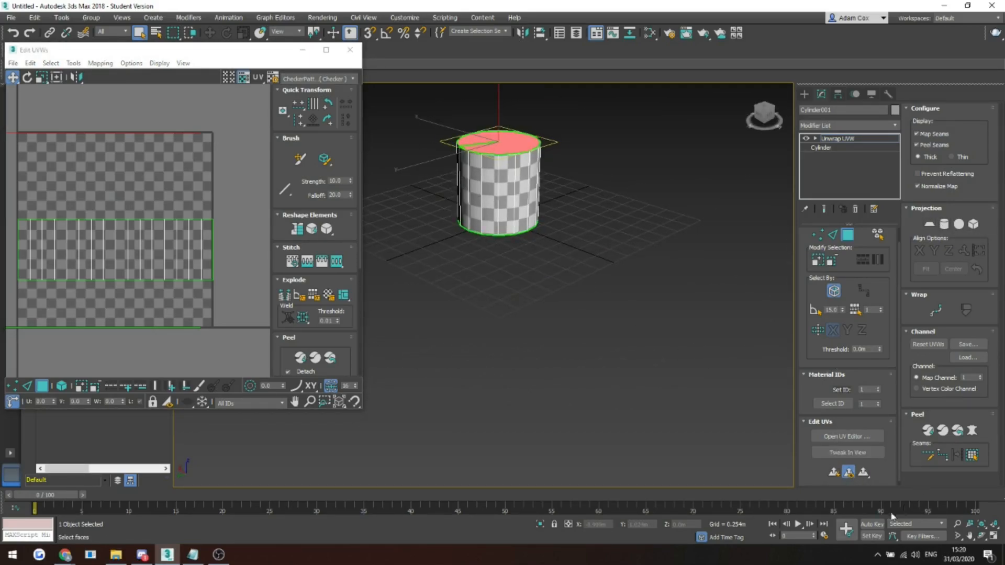
pyautogui.click(834, 471)
pyautogui.scroll(-5, 147, 196)
pyautogui.moveTo(145, 195); pyautogui.dragTo(137, 131)
# Step: Quick planar map the cylinder's bottom cap and place its shell beside the top cap's shell
pyautogui.keyDown('alt'); pyautogui.moveTo(534, 267); pyautogui.dragTo(516, 204, button='middle'); pyautogui.keyUp('alt')
pyautogui.click(514, 200)
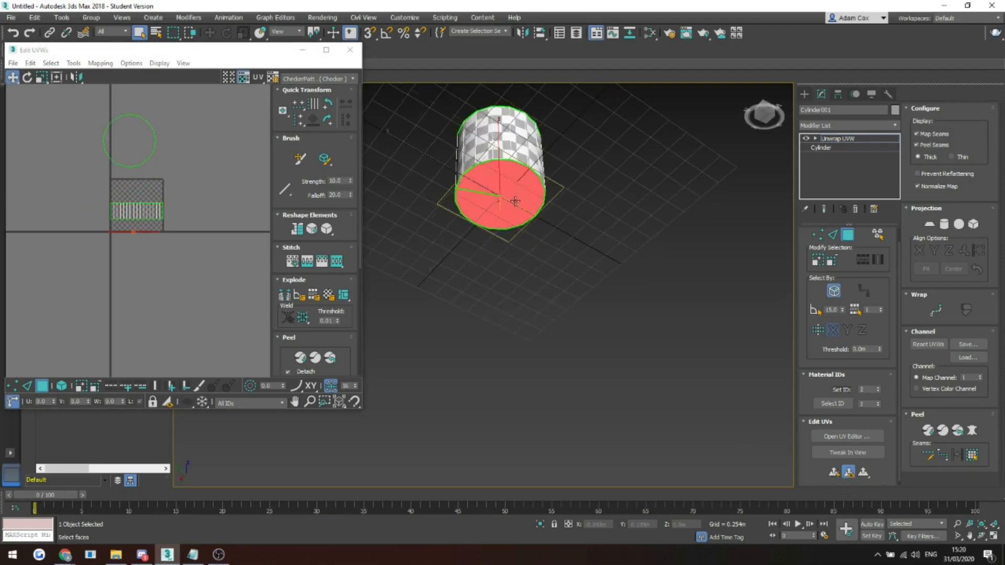
pyautogui.click(834, 472)
pyautogui.scroll(-2, 92, 194)
pyautogui.moveTo(135, 208); pyautogui.dragTo(178, 158)
# Step: Select all the UV shells, rescale the elements to matching proportions, and check the checker pattern on the cylinder
pyautogui.moveTo(238, 261); pyautogui.dragTo(65, 102)
pyautogui.scroll(-5, 306, 300)
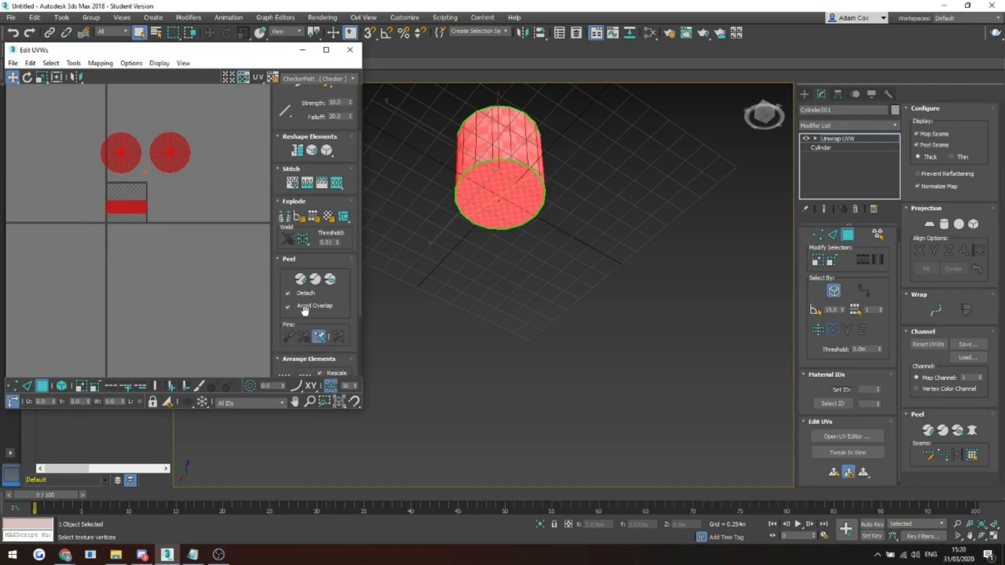
pyautogui.click(285, 336)
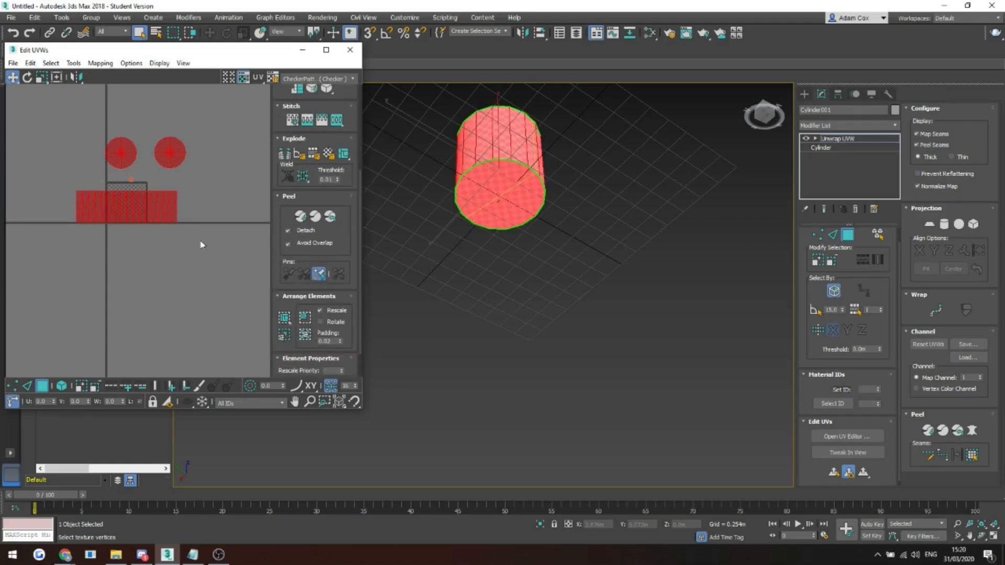
pyautogui.press('f')
pyautogui.keyDown('alt'); pyautogui.moveTo(527, 205); pyautogui.dragTo(516, 211, button='middle'); pyautogui.keyUp('alt')
pyautogui.scroll(5, 501, 150)
pyautogui.moveTo(501, 150)
pyautogui.keyDown('alt'); pyautogui.mouseDown(button='middle')
pyautogui.moveTo(498, 209)
pyautogui.moveTo(489, 159)
pyautogui.mouseUp(button='middle'); pyautogui.keyUp('alt')
pyautogui.scroll(2, 523, 194)
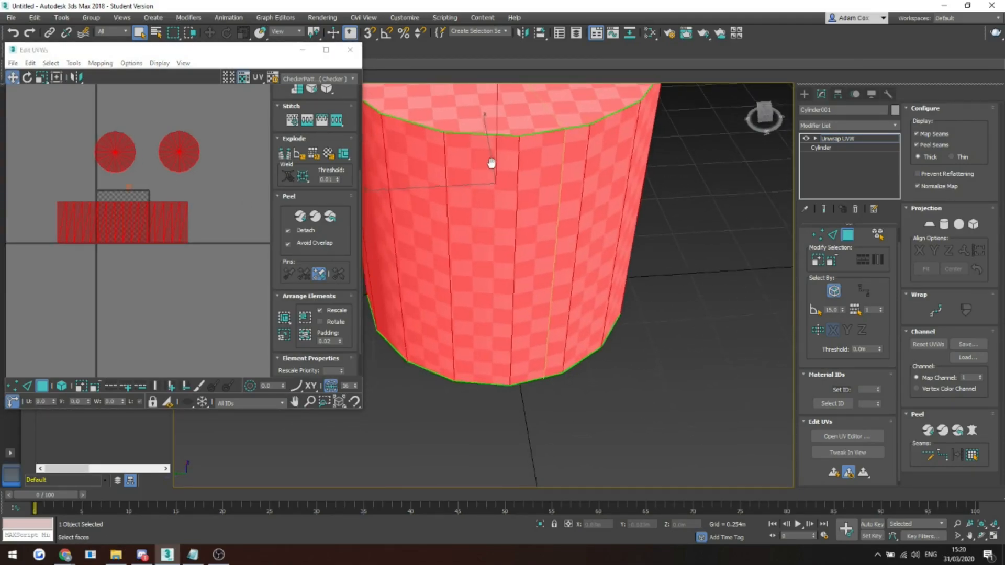
# Step: Scale all the shells down together and move them so the side strip fits across the base of the checker tile
pyautogui.click(128, 220)
pyautogui.scroll(3, 130, 230)
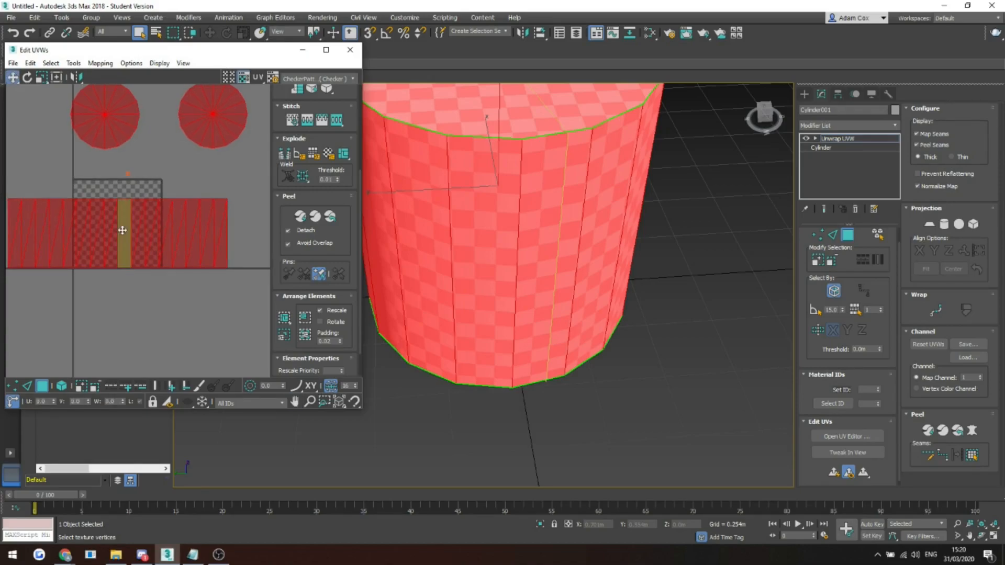
pyautogui.press('r')
pyautogui.moveTo(131, 231); pyautogui.dragTo(131, 336)
pyautogui.press('w')
pyautogui.moveTo(126, 209); pyautogui.dragTo(138, 250)
pyautogui.scroll(3, 121, 259)
pyautogui.press('r')
pyautogui.press('w')
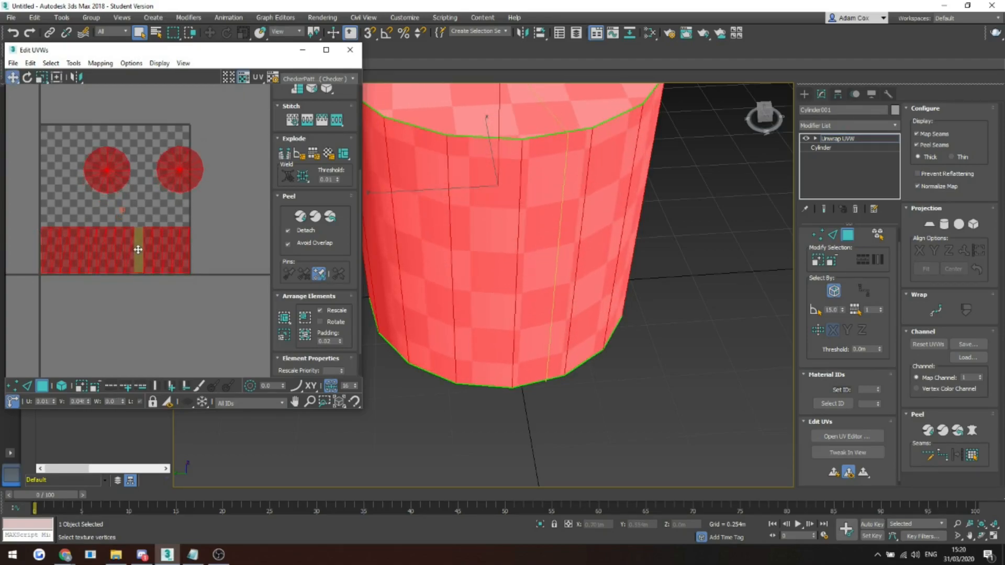
# Step: Move the cap shell that overhangs the checker tile inside it, beside the other cap, and clear the selection
pyautogui.click(191, 185)
pyautogui.moveTo(186, 170); pyautogui.dragTo(164, 203)
pyautogui.click(215, 249)
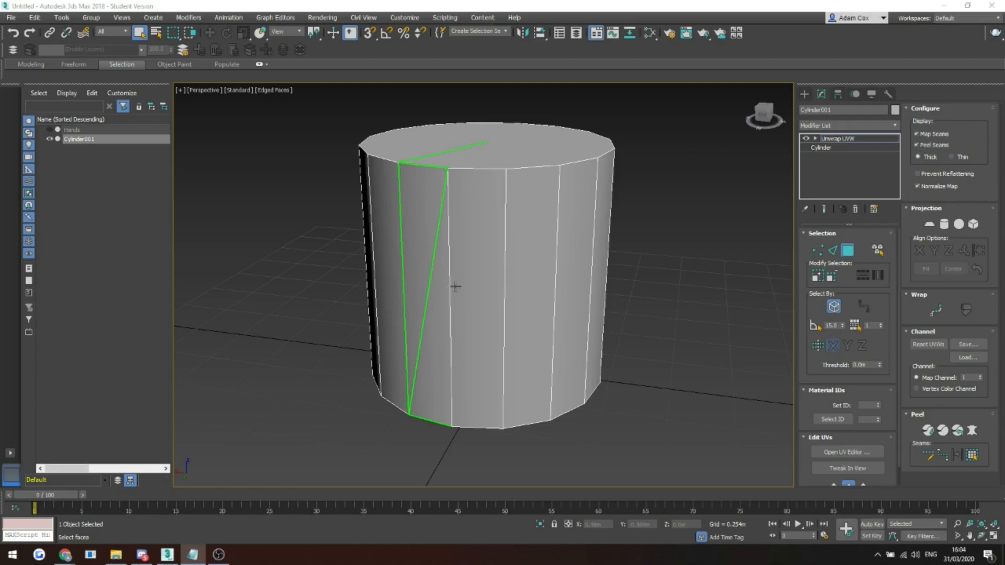
# Step: Toggle the Map Seams display on the new cylinder several times, leaving it turned off
pyautogui.click(916, 145)
pyautogui.click(917, 134)
pyautogui.click(917, 134)
pyautogui.click(918, 134)
pyautogui.click(917, 134)
pyautogui.click(917, 134)
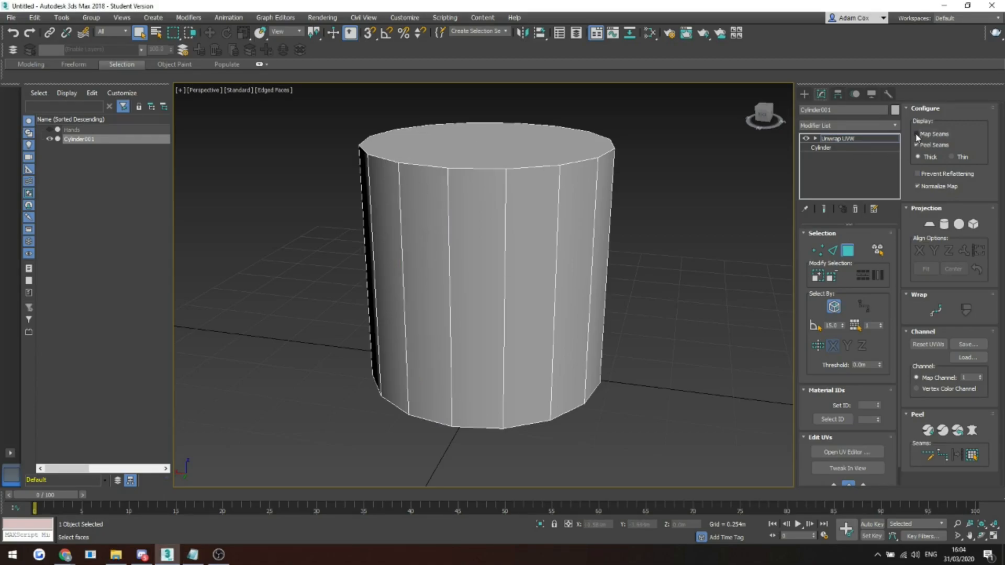
pyautogui.click(917, 135)
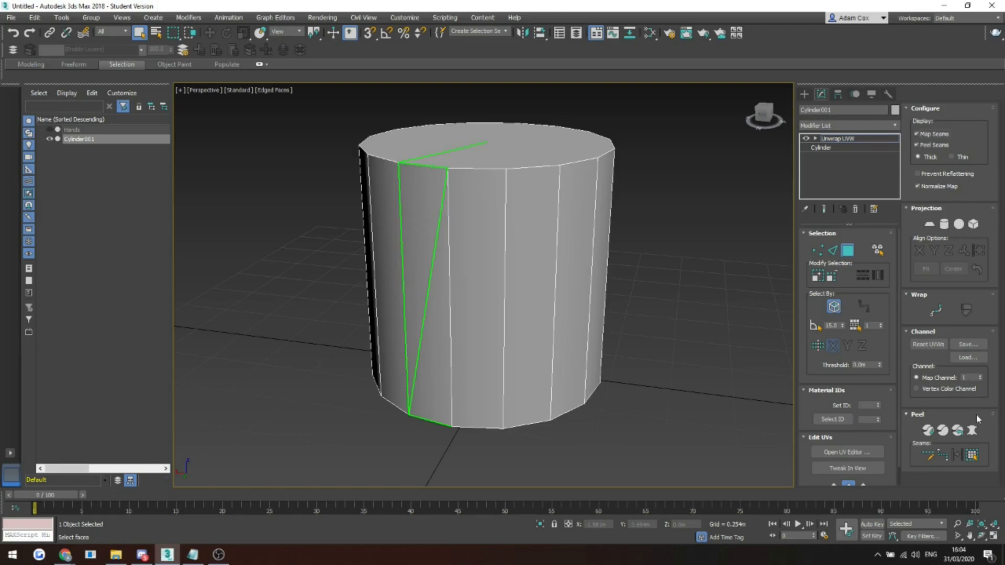
pyautogui.click(917, 135)
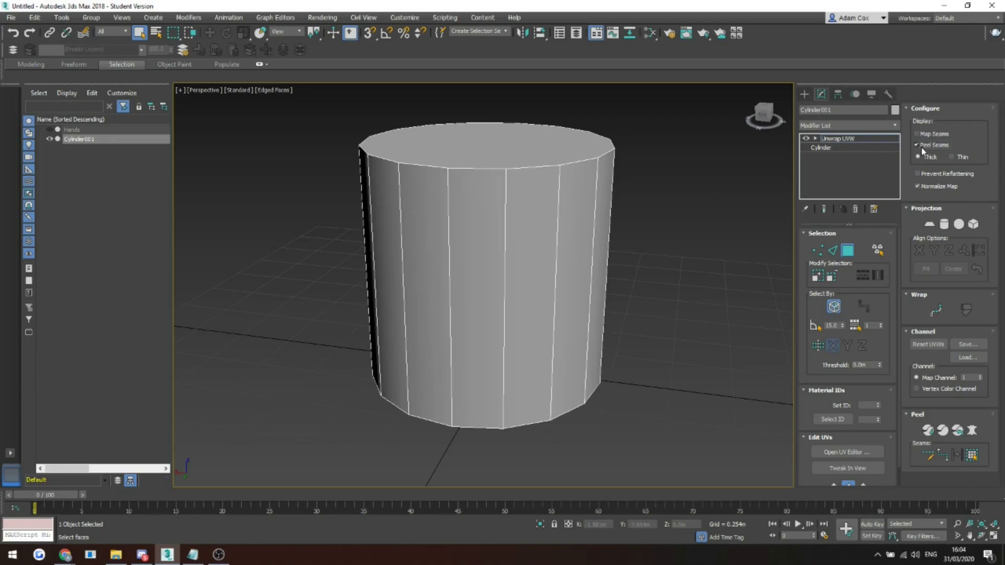
# Step: Compare the Map Seams and Peel Seams displays on the cylinder, leaving only Peel Seams on
pyautogui.click(918, 134)
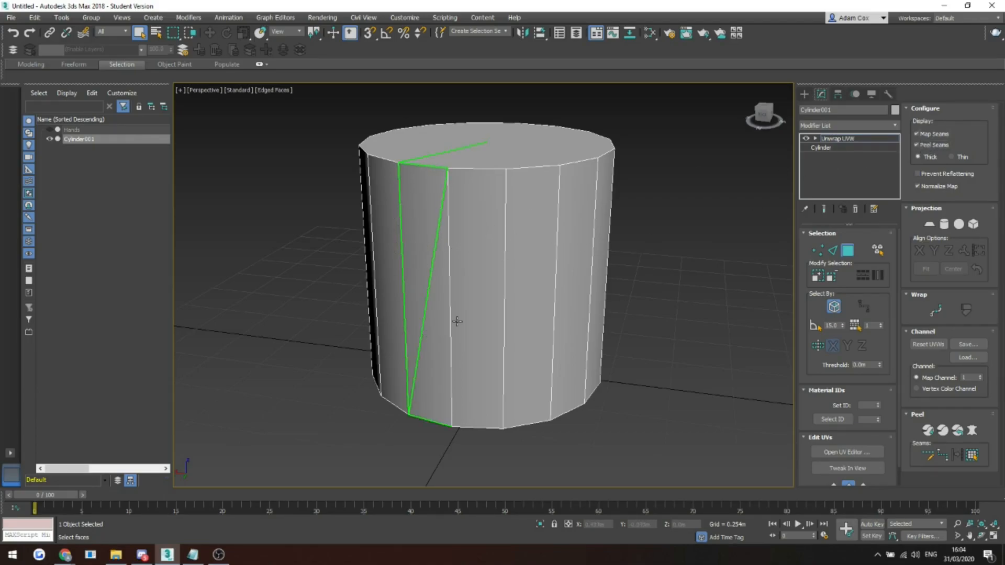
pyautogui.click(926, 134)
pyautogui.click(925, 145)
pyautogui.click(919, 145)
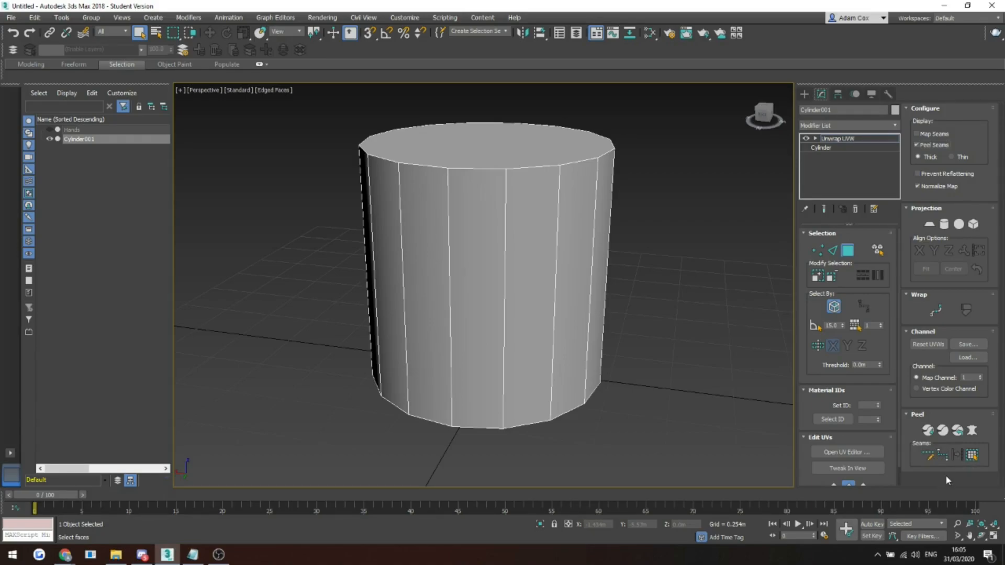
# Step: Cut a point-to-point seam all the way around the cylinder's top rim
pyautogui.click(943, 457)
pyautogui.click(490, 170)
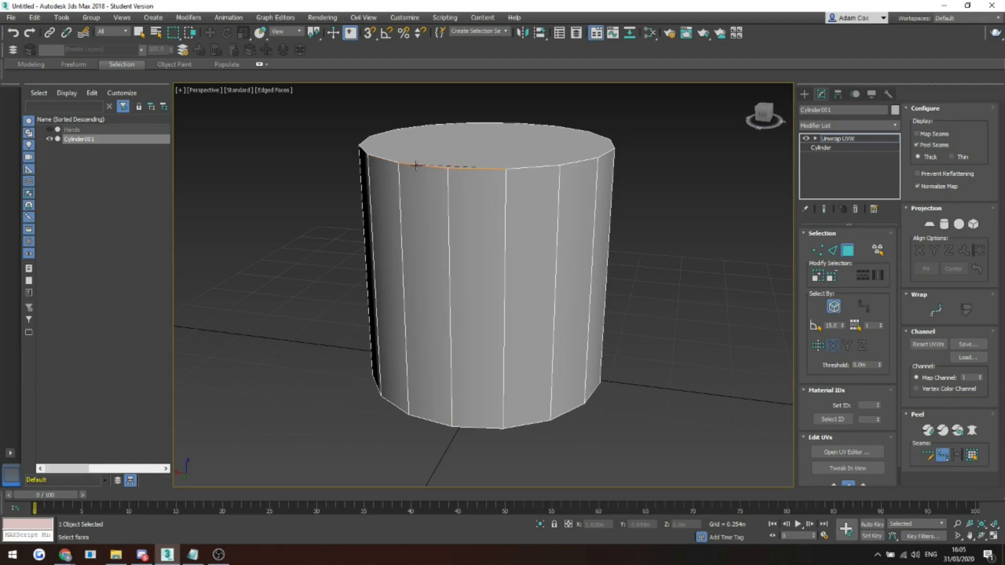
pyautogui.click(388, 159)
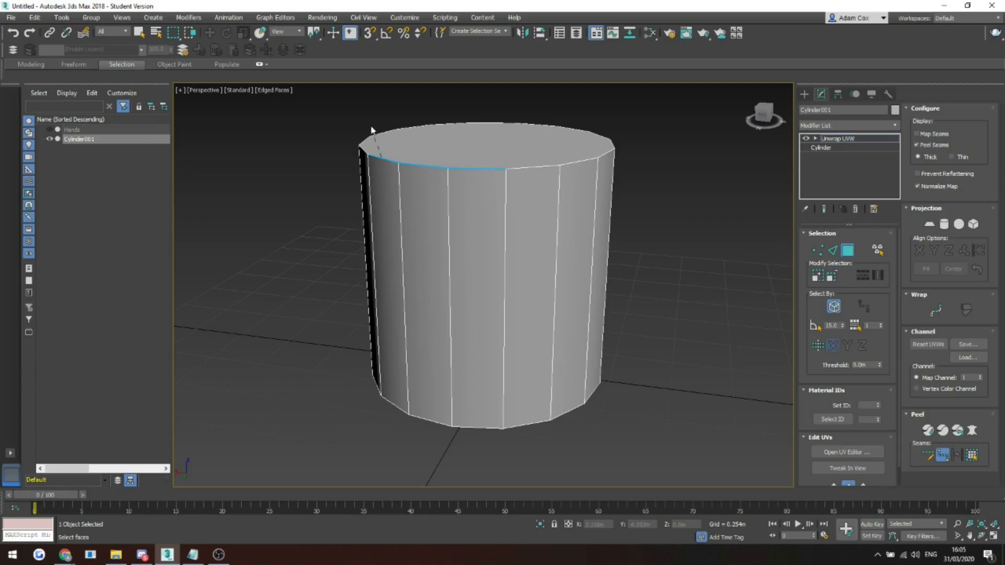
pyautogui.click(411, 128)
pyautogui.click(601, 135)
pyautogui.click(532, 168)
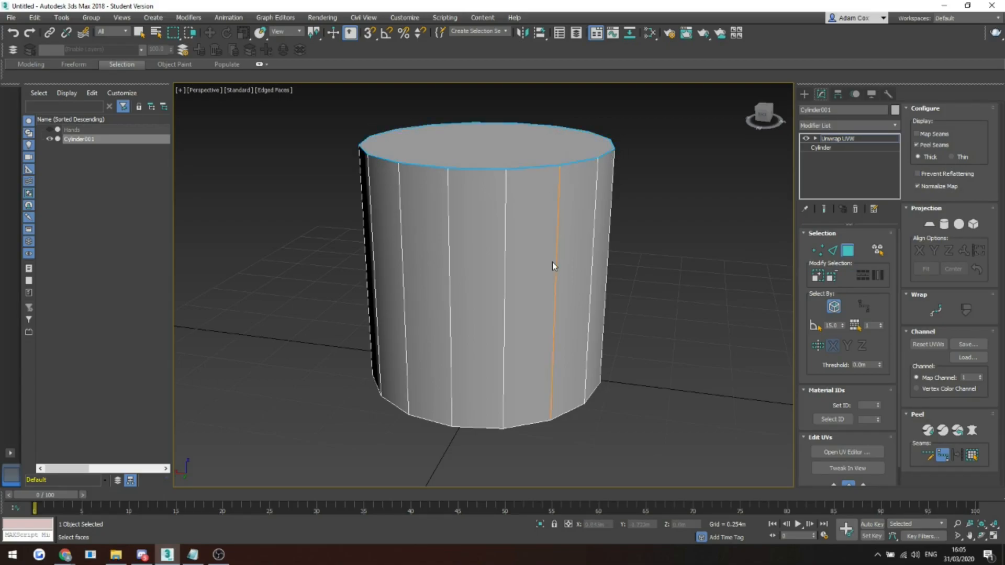
# Step: Continue the point-to-point seams around the cylinder's entire bottom rim and end the cut
pyautogui.keyDown('alt'); pyautogui.moveTo(514, 322); pyautogui.dragTo(535, 306, button='middle'); pyautogui.keyUp('alt')
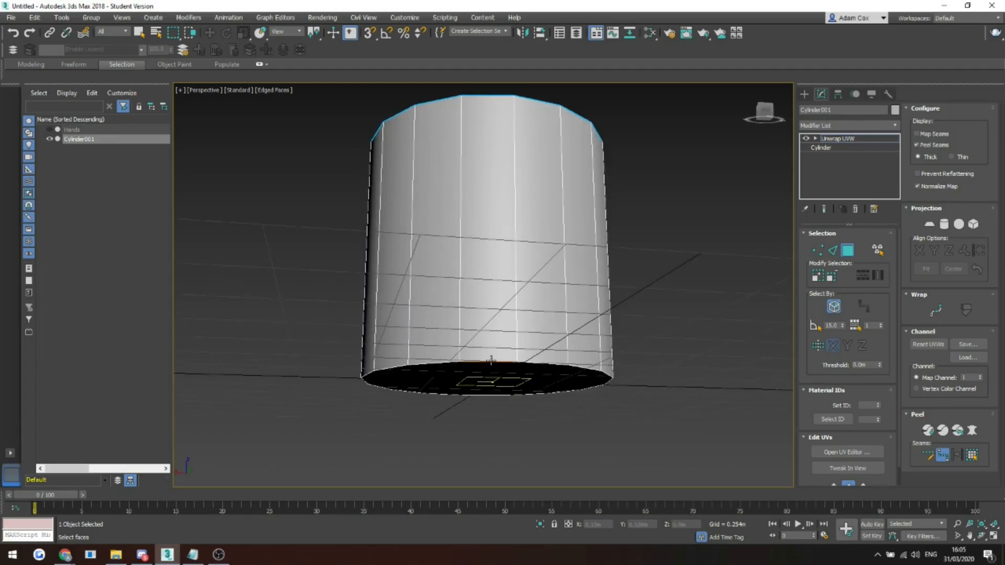
pyautogui.click(375, 389)
pyautogui.click(611, 377)
pyautogui.click(545, 362)
pyautogui.rightClick(556, 362)
# Step: Cut two vertical seams down the cylinder's side between the top and bottom rims
pyautogui.keyDown('alt'); pyautogui.moveTo(567, 327); pyautogui.dragTo(547, 354, button='middle'); pyautogui.keyUp('alt')
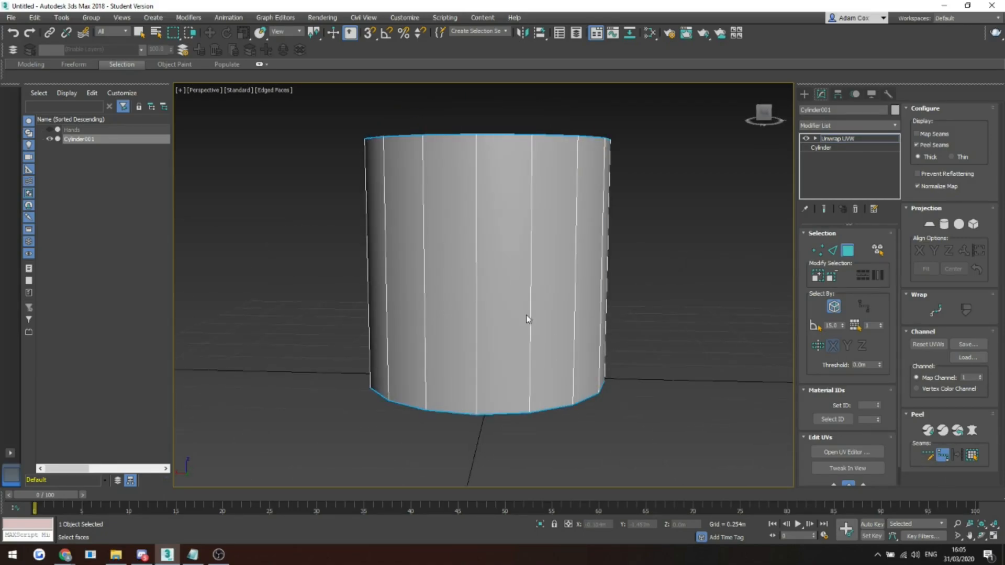
pyautogui.click(528, 273)
pyautogui.click(423, 254)
pyautogui.keyDown('alt'); pyautogui.moveTo(520, 299); pyautogui.dragTo(527, 264, button='middle'); pyautogui.keyUp('alt')
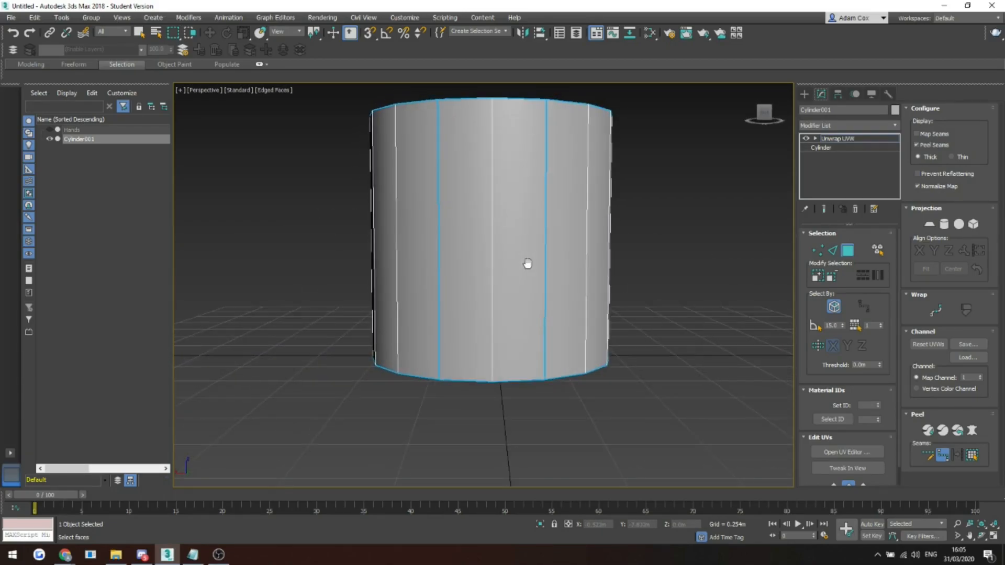
# Step: Remove the two vertical side seams using Edit Seams
pyautogui.click(928, 457)
pyautogui.keyDown('alt'); pyautogui.click(438, 245); pyautogui.keyUp('alt')
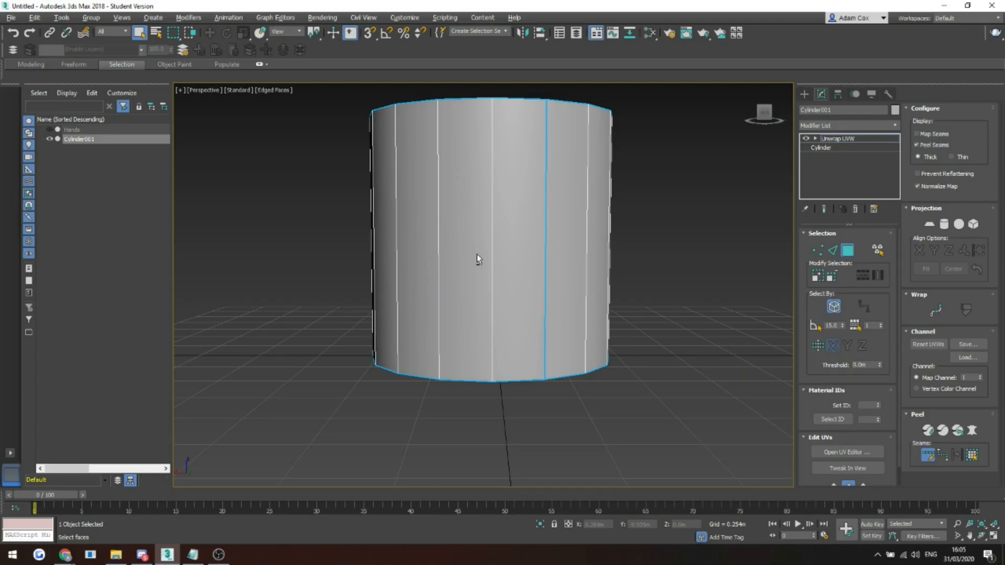
pyautogui.keyDown('alt'); pyautogui.click(545, 270); pyautogui.keyUp('alt')
# Step: Cut a single vertical point-to-point seam down the cylinder's side, joining the two rim seams
pyautogui.keyDown('alt'); pyautogui.moveTo(557, 332); pyautogui.dragTo(519, 278, button='middle'); pyautogui.keyUp('alt')
pyautogui.click(942, 455)
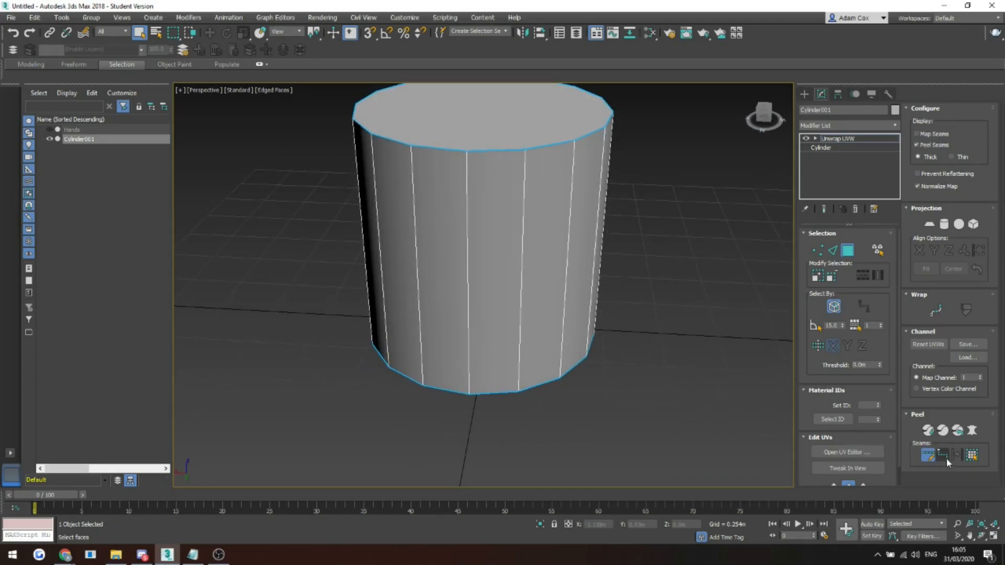
pyautogui.keyDown('alt'); pyautogui.moveTo(429, 286); pyautogui.dragTo(467, 311, button='middle'); pyautogui.keyUp('alt')
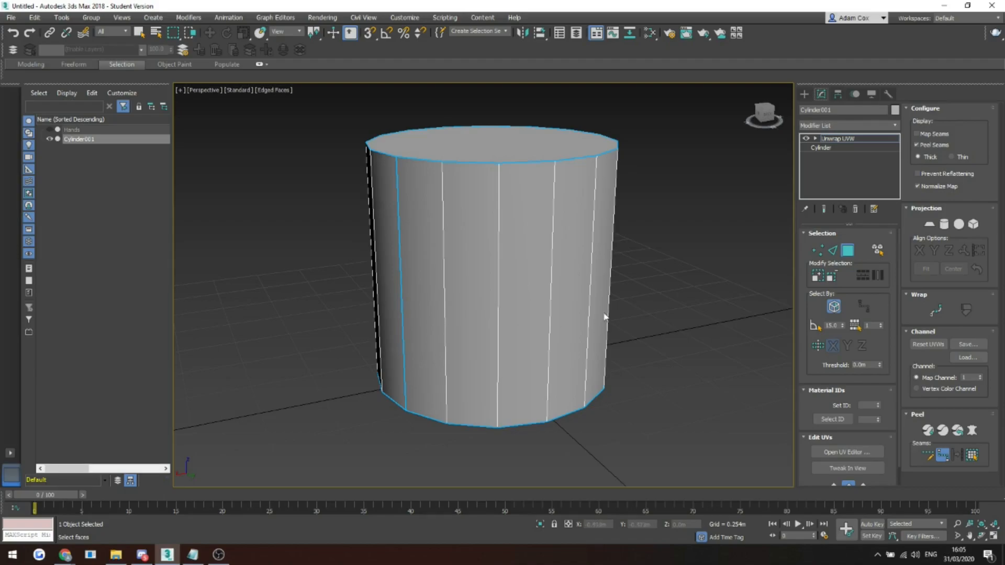
pyautogui.scroll(-3, 559, 263)
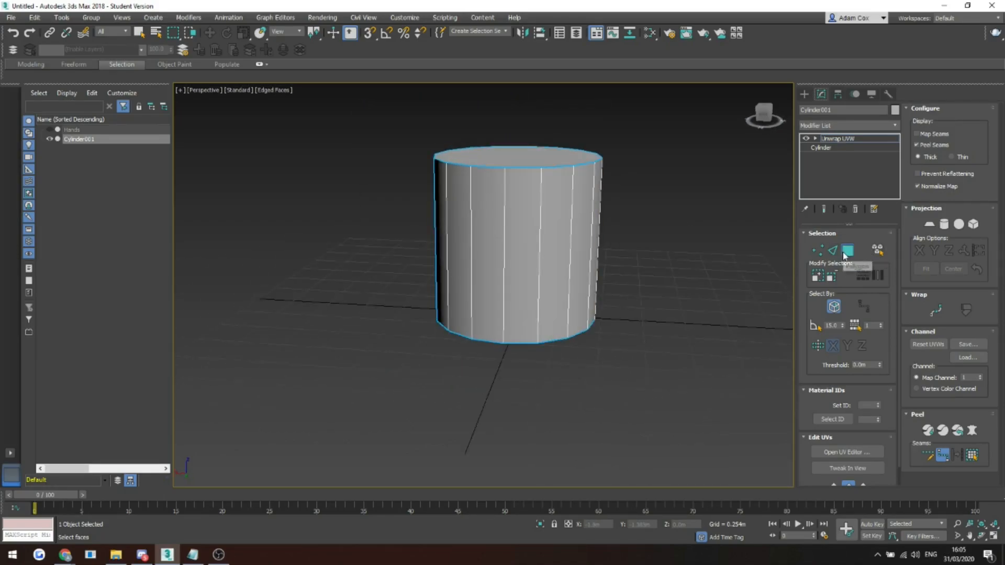
pyautogui.scroll(2, 524, 300)
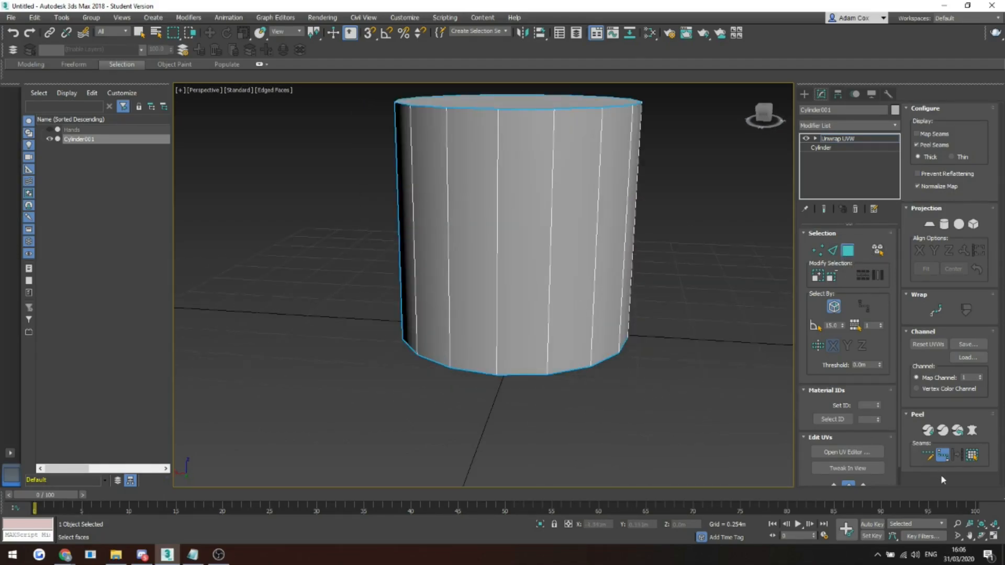
# Step: Stop the point-to-point seam tool, select one side face and expand the face selection to the seams
pyautogui.click(943, 456)
pyautogui.click(533, 236)
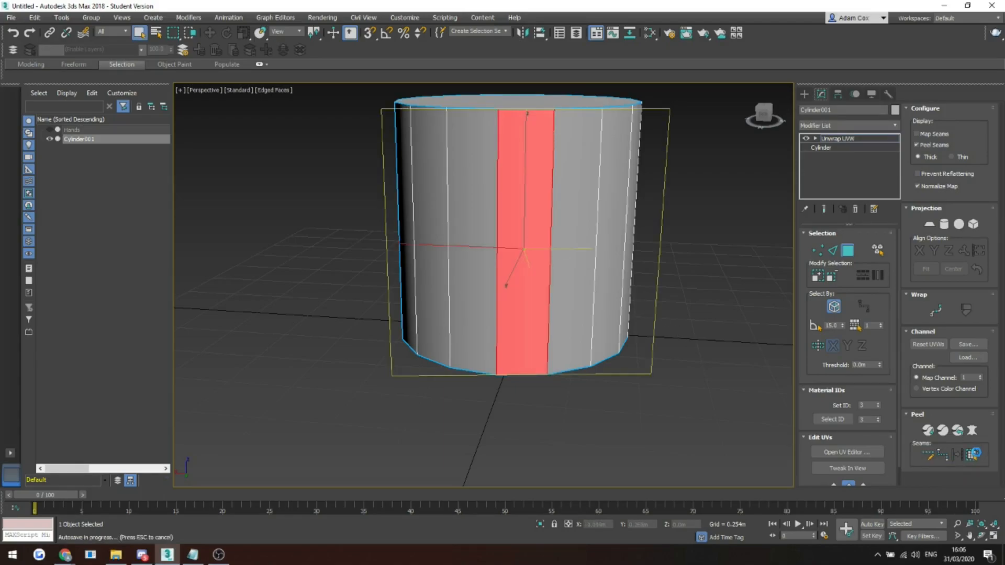
pyautogui.click(973, 455)
pyautogui.keyDown('alt'); pyautogui.moveTo(524, 272); pyautogui.dragTo(451, 227, button='middle'); pyautogui.keyUp('alt')
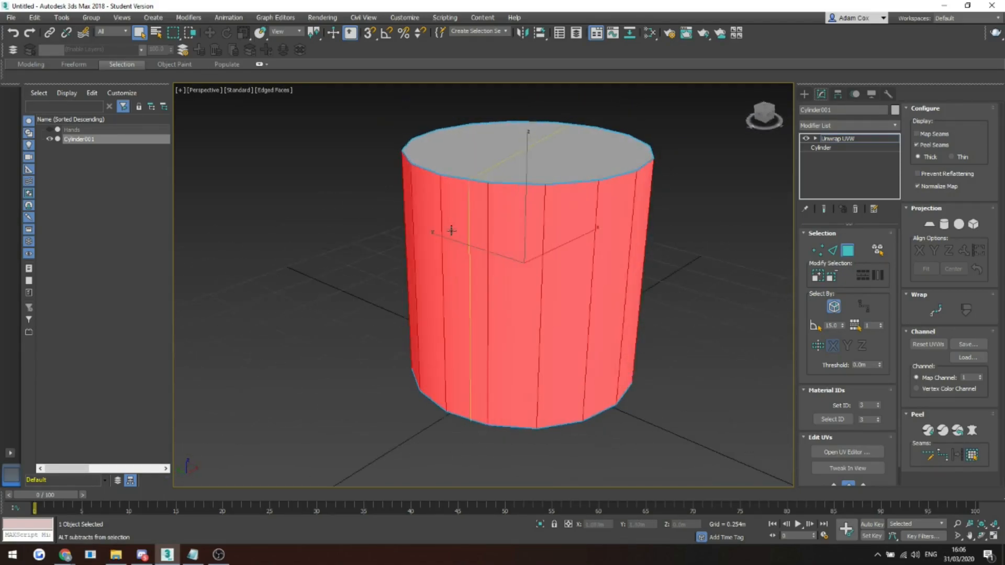
# Step: Select the cylinder's top cap face, followed by its bottom cap face
pyautogui.keyDown('alt'); pyautogui.moveTo(525, 101); pyautogui.dragTo(519, 215, button='middle'); pyautogui.keyUp('alt')
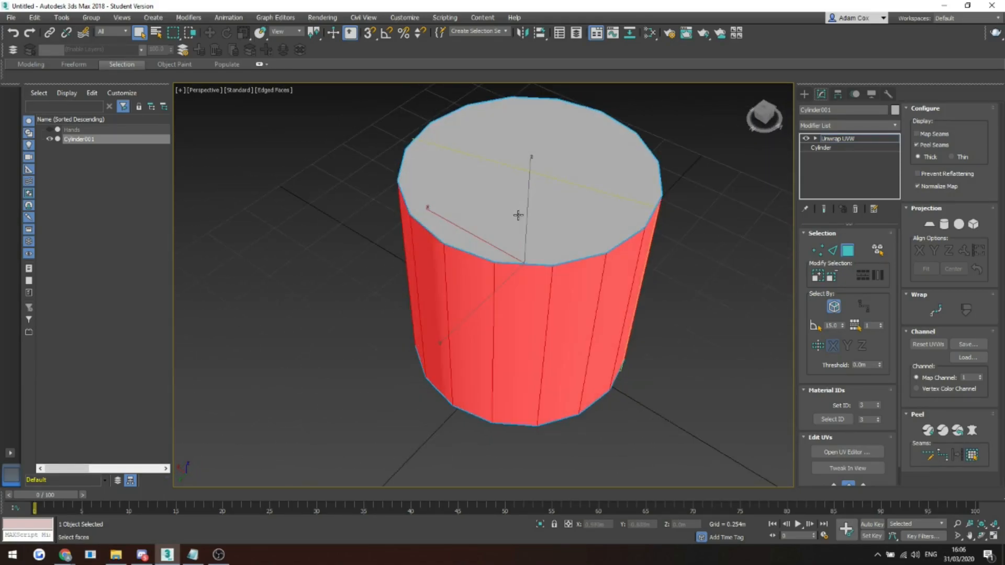
pyautogui.click(512, 214)
pyautogui.keyDown('alt'); pyautogui.moveTo(532, 412); pyautogui.dragTo(544, 201, button='middle'); pyautogui.keyUp('alt')
pyautogui.click(538, 318)
pyautogui.moveTo(537, 318)
pyautogui.keyDown('alt'); pyautogui.mouseDown(button='middle')
pyautogui.moveTo(530, 356)
pyautogui.moveTo(526, 319)
pyautogui.mouseUp(button='middle'); pyautogui.keyUp('alt')
# Step: Select a side face, expand the selection to the seams and start a Pelt Map on those faces
pyautogui.click(524, 304)
pyautogui.click(975, 459)
pyautogui.keyDown('alt'); pyautogui.moveTo(525, 241); pyautogui.dragTo(445, 256, button='middle'); pyautogui.keyUp('alt')
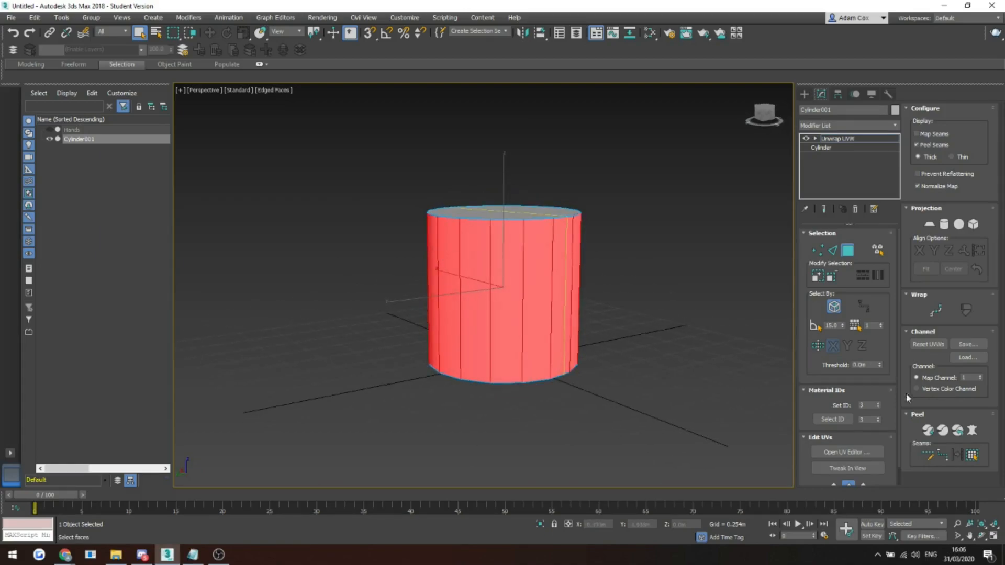
pyautogui.click(972, 431)
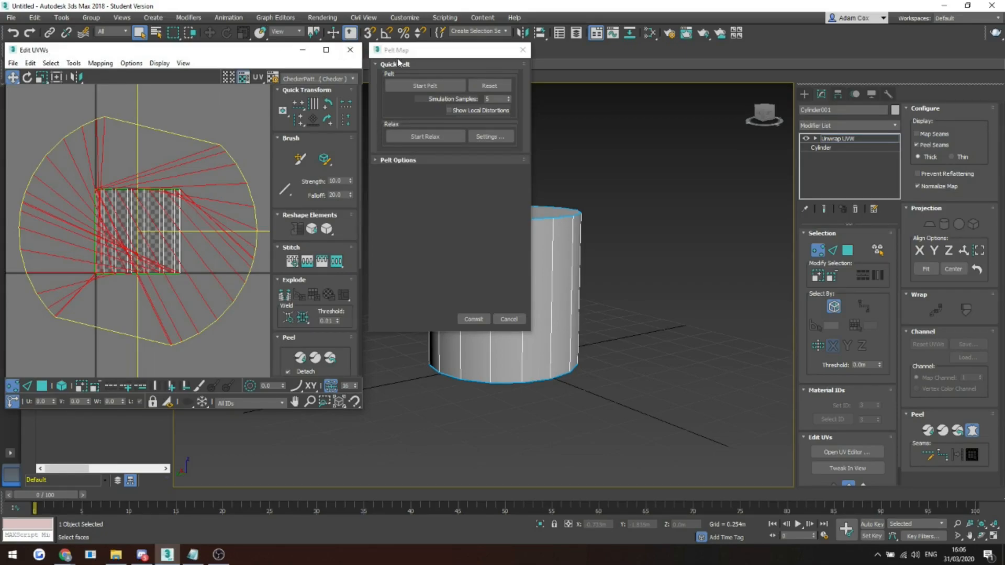
pyautogui.click(422, 57)
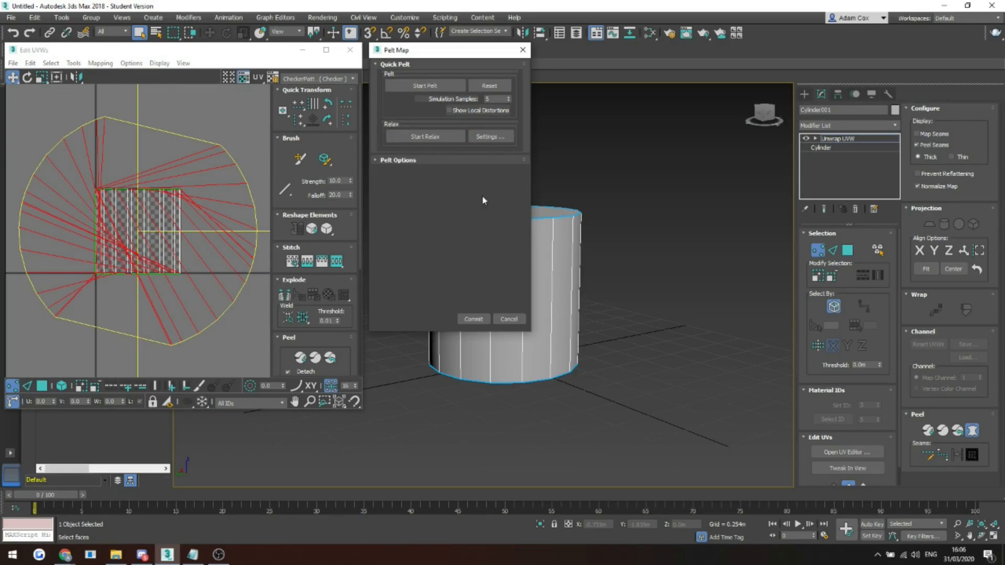
# Step: Switch to polygon selection and run the pelt simulation on the cylinder's side faces
pyautogui.moveTo(556, 309); pyautogui.dragTo(715, 294, button='middle')
pyautogui.click(848, 251)
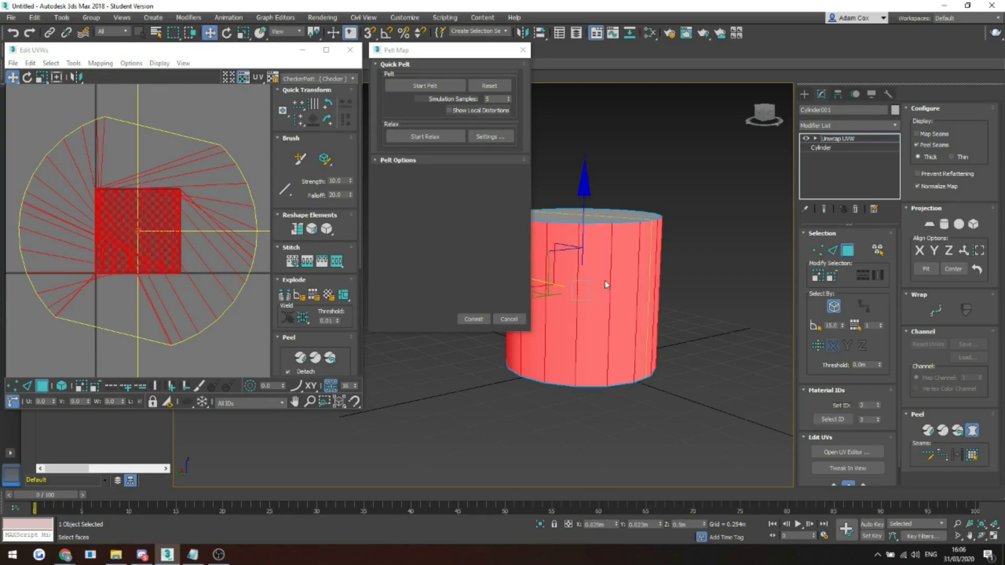
pyautogui.moveTo(635, 273); pyautogui.dragTo(652, 278, button='middle')
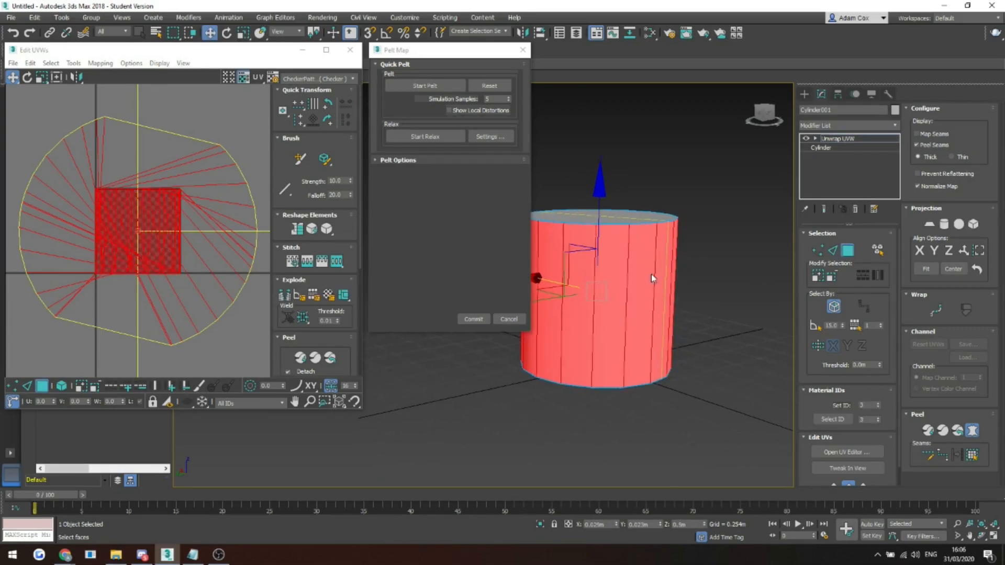
pyautogui.click(423, 86)
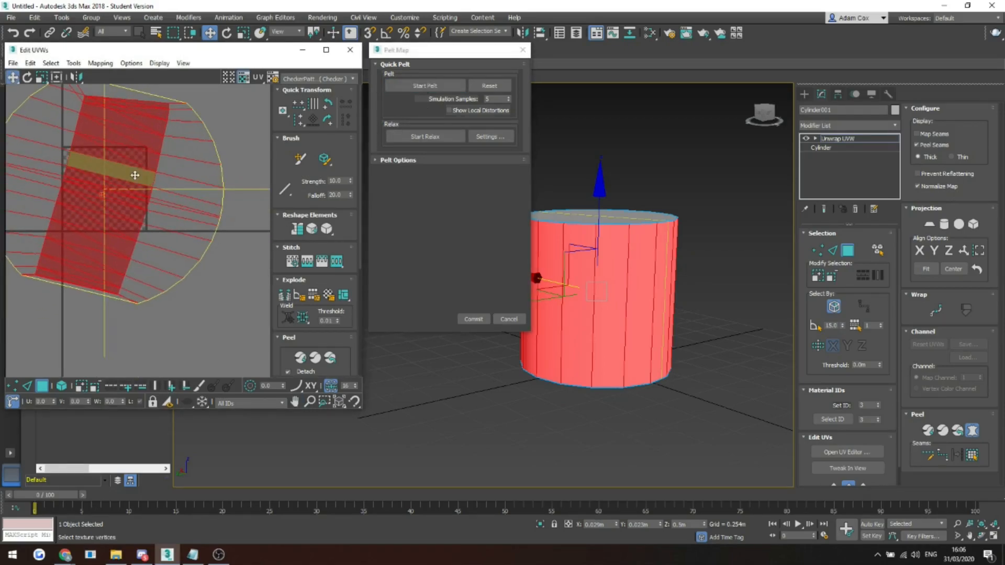
pyautogui.moveTo(135, 176); pyautogui.dragTo(167, 193, button='middle')
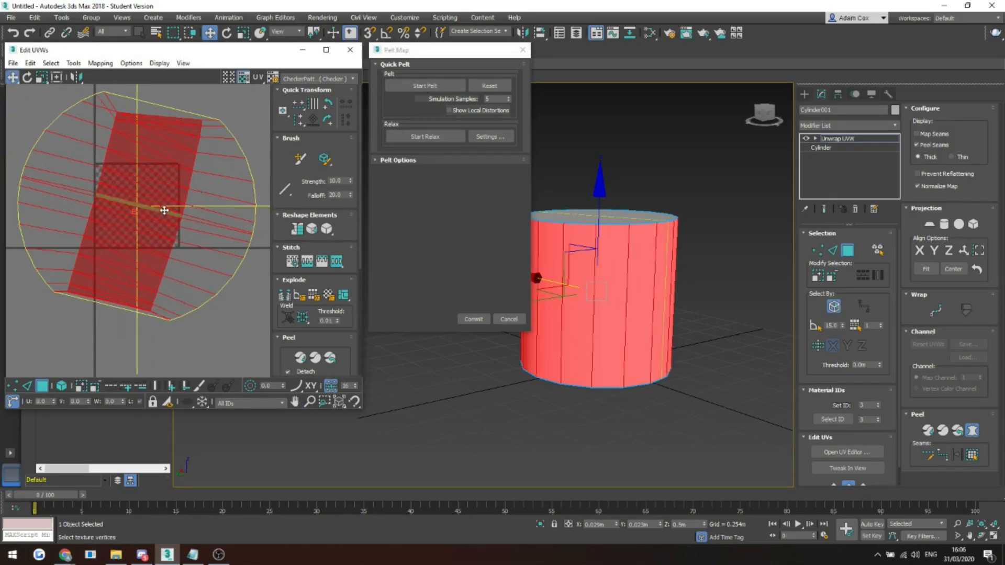
pyautogui.scroll(-2, 164, 210)
# Step: Show the UV_Checker.png texture, switch to CheckerPattern, and inspect the cylinder's side faces for distortion
pyautogui.click(319, 79)
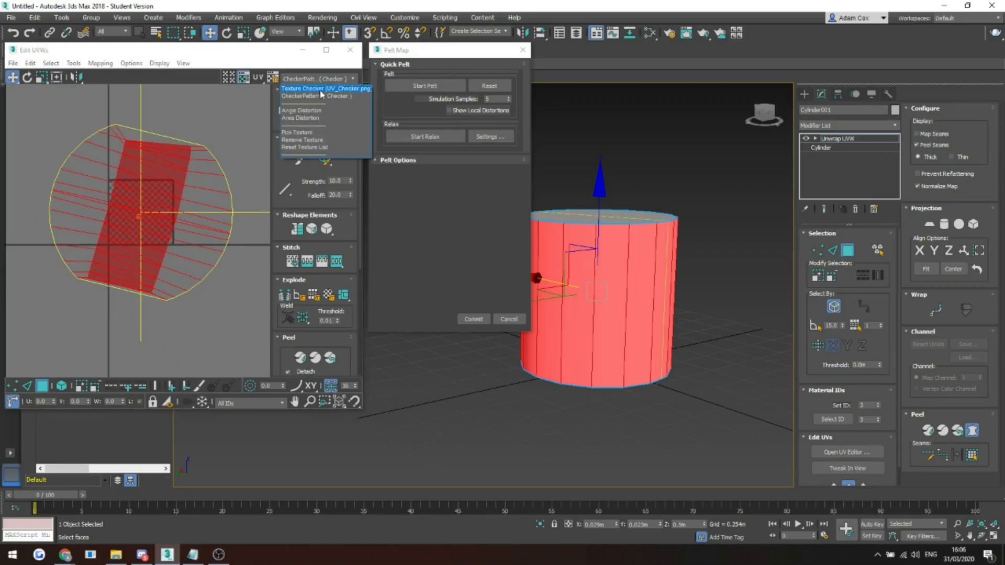
pyautogui.click(314, 89)
pyautogui.click(320, 79)
pyautogui.click(322, 96)
pyautogui.keyDown('alt'); pyautogui.moveTo(641, 343); pyautogui.dragTo(679, 302, button='middle'); pyautogui.keyUp('alt')
pyautogui.scroll(4, 641, 278)
pyautogui.keyDown('alt'); pyautogui.moveTo(709, 245); pyautogui.dragTo(624, 243, button='middle'); pyautogui.keyUp('alt')
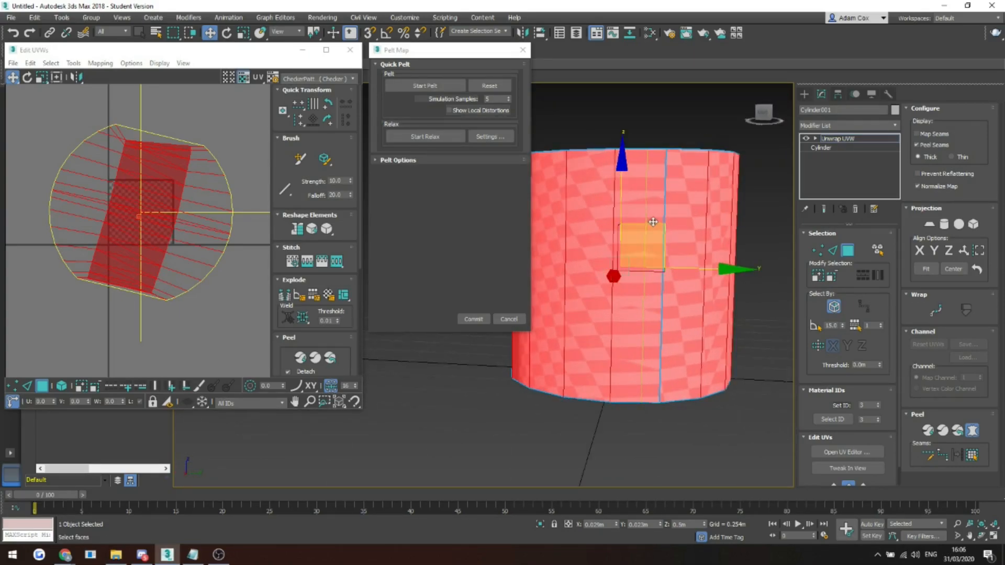
pyautogui.moveTo(567, 261); pyautogui.dragTo(599, 255, button='middle')
pyautogui.scroll(-3, 599, 255)
pyautogui.keyDown('alt'); pyautogui.moveTo(639, 281); pyautogui.dragTo(785, 287, button='middle'); pyautogui.keyUp('alt')
pyautogui.keyDown('alt'); pyautogui.moveTo(683, 299); pyautogui.dragTo(707, 322, button='middle'); pyautogui.keyUp('alt')
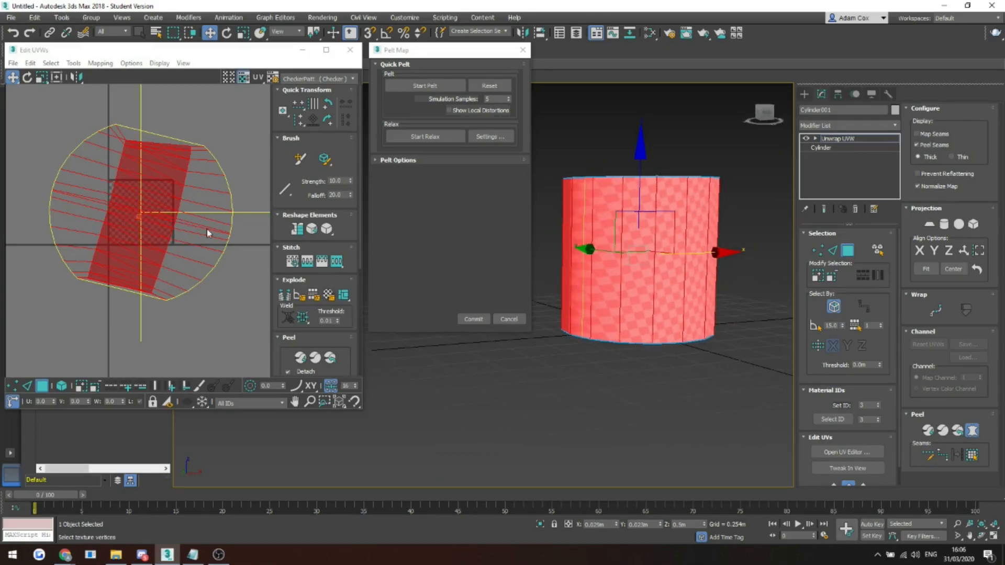
# Step: Relax the pelted side shell while checking the checker pattern on the cylinder
pyautogui.click(423, 137)
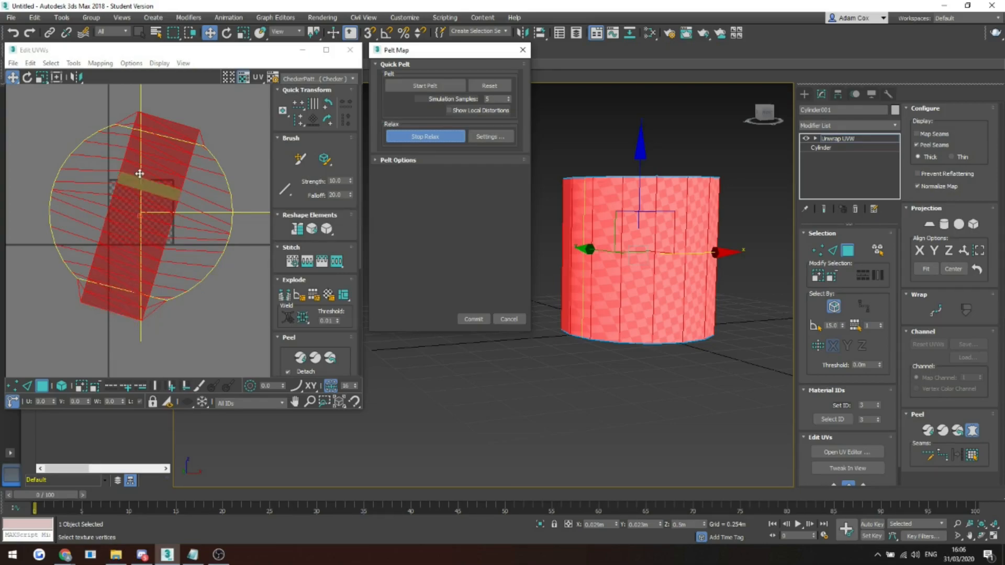
pyautogui.click(601, 288)
pyautogui.keyDown('alt'); pyautogui.moveTo(611, 288); pyautogui.dragTo(639, 287, button='middle'); pyautogui.keyUp('alt')
pyautogui.scroll(3, 623, 288)
pyautogui.scroll(2, 119, 308)
# Step: Rotate the relaxed side shell in the UV editor until the strip stands upright
pyautogui.press('e')
pyautogui.moveTo(118, 307); pyautogui.dragTo(152, 318)
pyautogui.keyDown('alt'); pyautogui.moveTo(677, 281); pyautogui.dragTo(617, 233, button='middle'); pyautogui.keyUp('alt')
pyautogui.press('w')
pyautogui.scroll(-3, 178, 271)
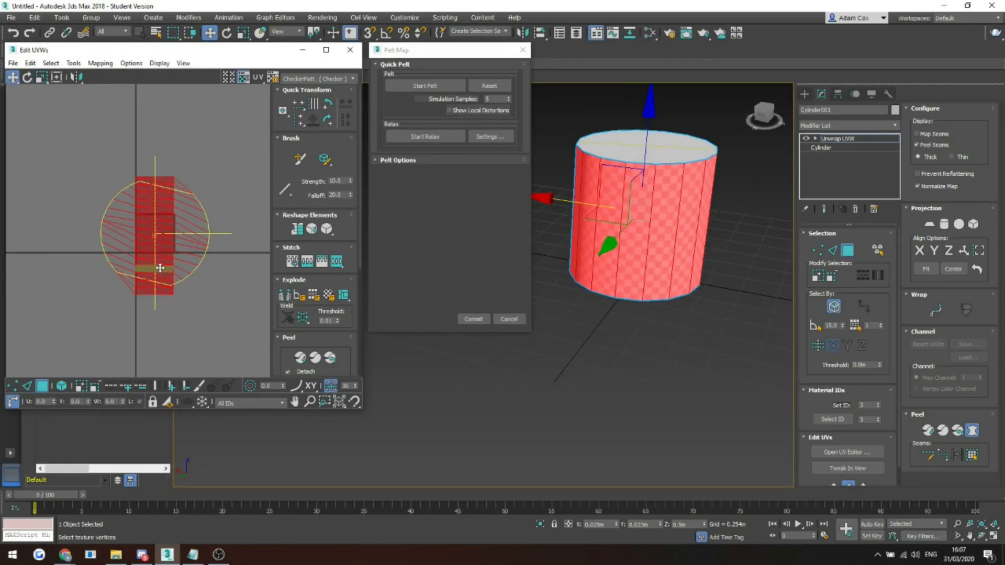
# Step: Undo a trial move of the side shell, commit the pelt map, and move the shell off the checker tile
pyautogui.moveTo(158, 268); pyautogui.dragTo(90, 215)
pyautogui.hotkey('ctrl', 'z')
pyautogui.click(474, 320)
pyautogui.moveTo(155, 204); pyautogui.dragTo(212, 161)
# Step: Try scaling the side shell to compare checker sizes on the cylinder, and place it above and beside the tile
pyautogui.moveTo(649, 241); pyautogui.dragTo(570, 243, button='middle')
pyautogui.scroll(3, 564, 261)
pyautogui.moveTo(210, 222); pyautogui.dragTo(196, 227, button='middle')
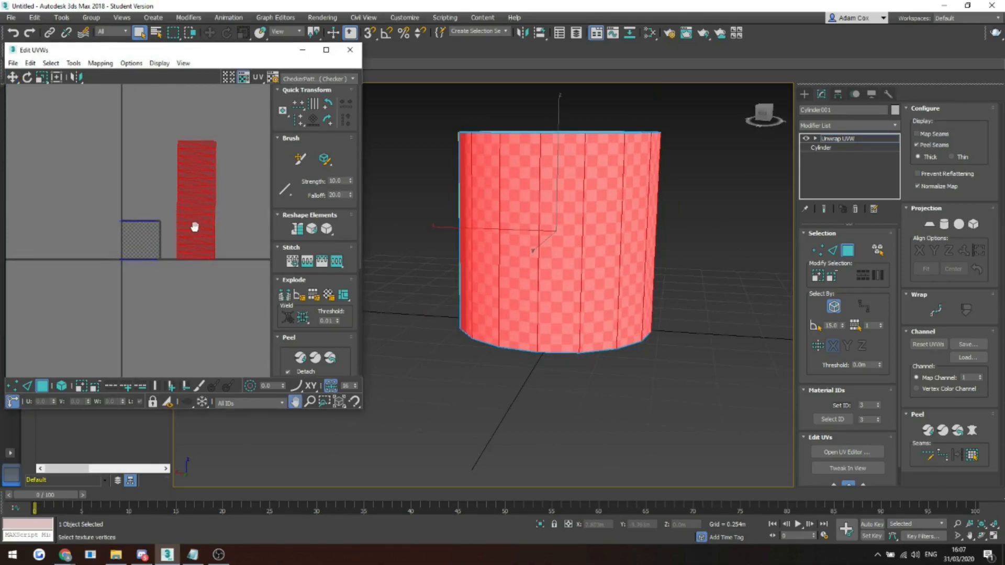
pyautogui.scroll(3, 196, 225)
pyautogui.press('e')
pyautogui.press('r')
pyautogui.moveTo(198, 218); pyautogui.dragTo(190, 194)
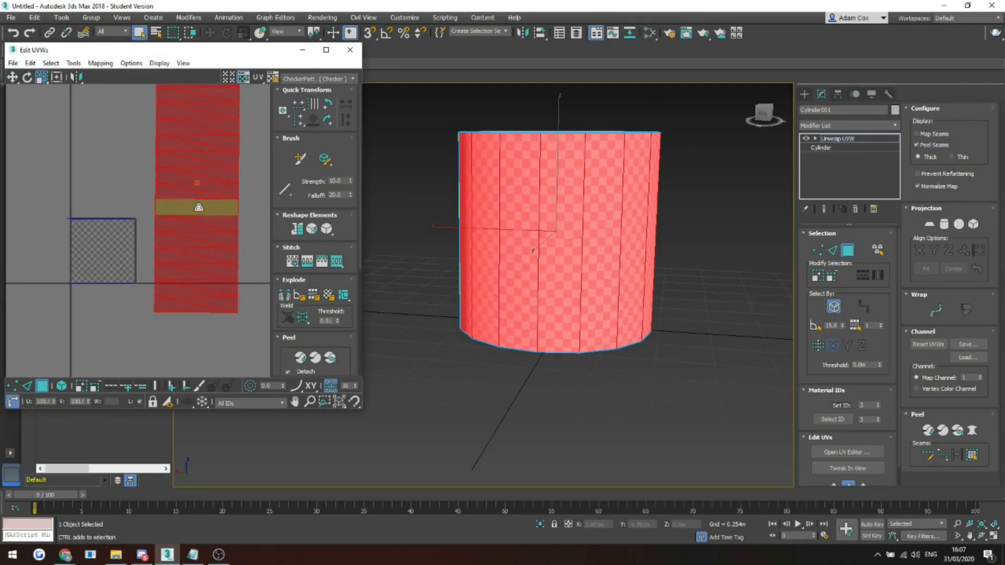
pyautogui.press('w')
pyautogui.scroll(-3, 77, 318)
pyautogui.scroll(3, 547, 236)
pyautogui.scroll(-3, 548, 330)
# Step: Select the top cap face, apply a Quick Planar Map and move its shell clear of the checker tile
pyautogui.keyDown('alt'); pyautogui.moveTo(547, 330); pyautogui.dragTo(563, 224, button='middle'); pyautogui.keyUp('alt')
pyautogui.click(563, 225)
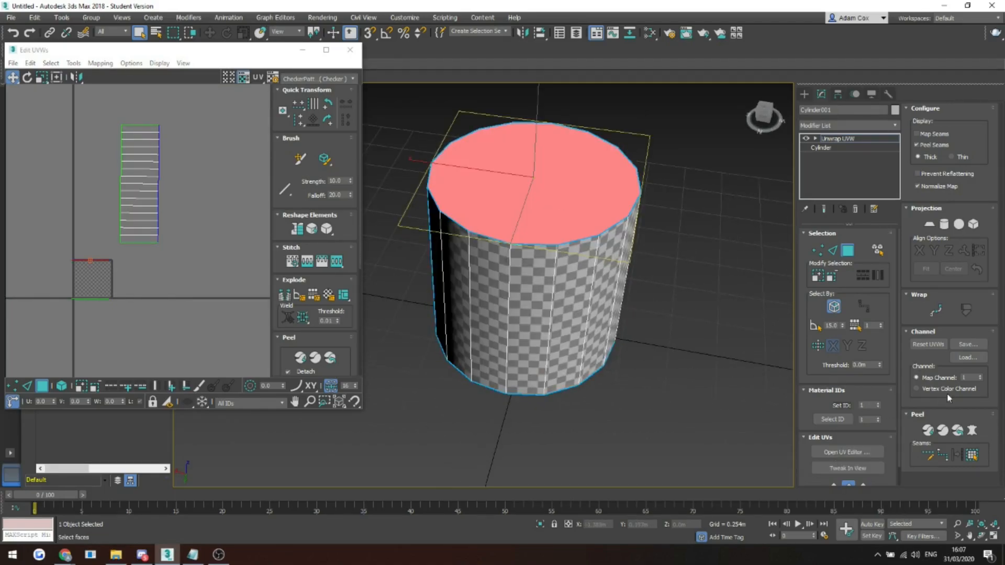
pyautogui.scroll(-2, 896, 444)
pyautogui.click(834, 467)
pyautogui.moveTo(100, 280); pyautogui.dragTo(84, 206)
# Step: Apply a Quick Planar Map to the bottom cap face and move its shell off the checker tile
pyautogui.keyDown('alt'); pyautogui.moveTo(554, 351); pyautogui.dragTo(576, 335, button='middle'); pyautogui.keyUp('alt')
pyautogui.click(576, 335)
pyautogui.click(835, 468)
pyautogui.scroll(-3, 102, 276)
pyautogui.moveTo(102, 277); pyautogui.dragTo(141, 275, button='middle')
pyautogui.moveTo(142, 275); pyautogui.dragTo(112, 256)
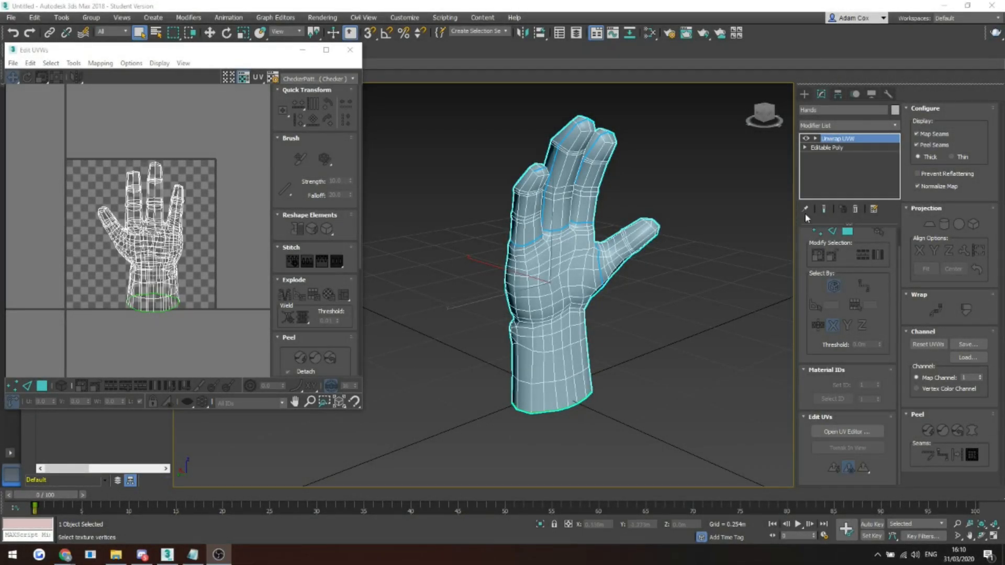
# Step: Enter polygon selection on the hand model and examine the seams around the fingers, thumb and wrist
pyautogui.moveTo(546, 240)
pyautogui.keyDown('alt'); pyautogui.mouseDown(button='middle')
pyautogui.moveTo(582, 237)
pyautogui.moveTo(587, 220)
pyautogui.moveTo(438, 247)
pyautogui.moveTo(547, 236)
pyautogui.mouseUp(button='middle'); pyautogui.keyUp('alt')
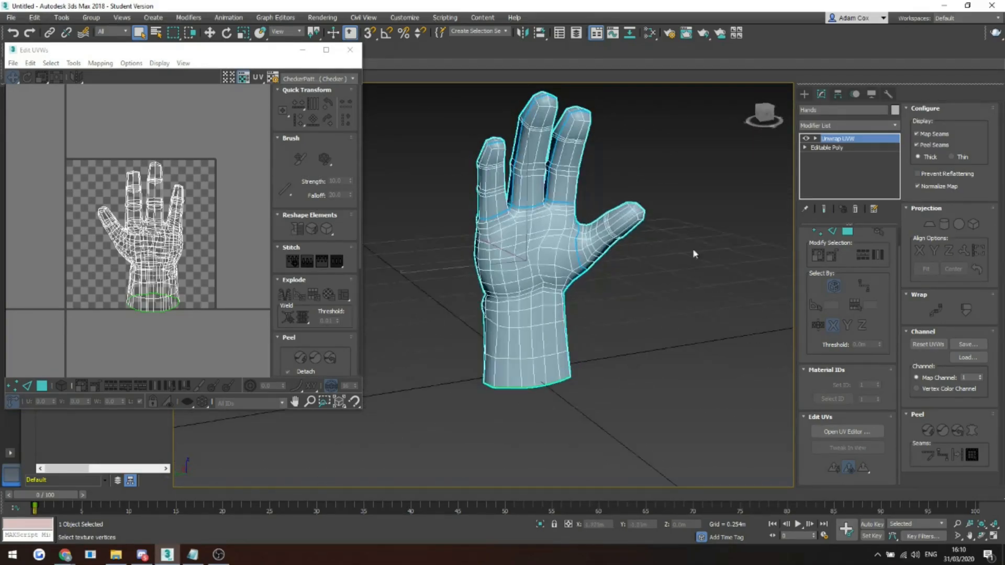
pyautogui.click(849, 233)
pyautogui.scroll(5, 525, 195)
pyautogui.keyDown('alt'); pyautogui.moveTo(525, 195); pyautogui.dragTo(586, 241, button='middle'); pyautogui.keyUp('alt')
pyautogui.scroll(-5, 599, 244)
pyautogui.scroll(5, 574, 248)
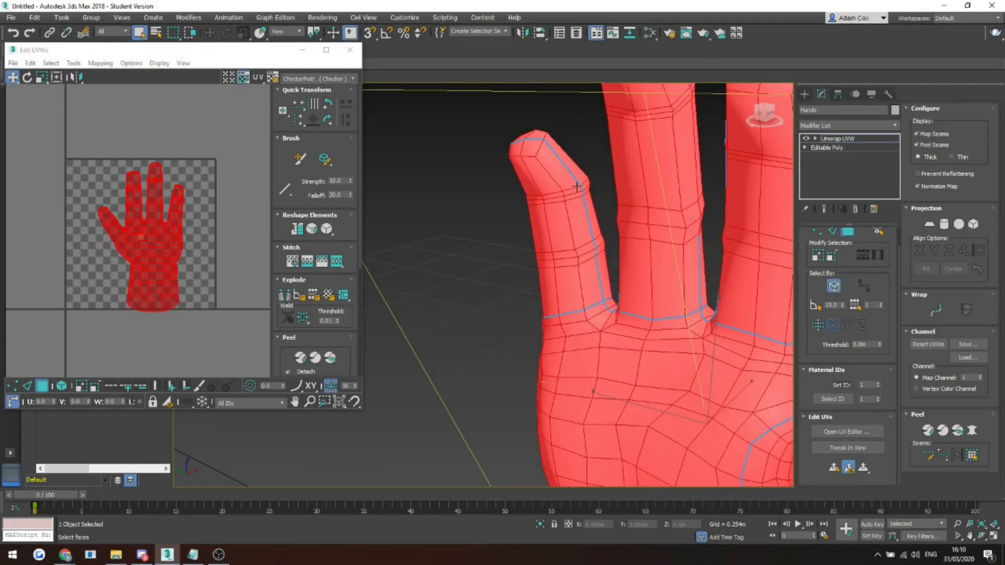
pyautogui.scroll(-5, 576, 190)
pyautogui.keyDown('alt'); pyautogui.moveTo(579, 196); pyautogui.dragTo(652, 214, button='middle'); pyautogui.keyUp('alt')
pyautogui.keyDown('alt'); pyautogui.moveTo(652, 215); pyautogui.dragTo(642, 296, button='middle'); pyautogui.keyUp('alt')
pyautogui.scroll(-5, 638, 217)
pyautogui.scroll(8, 639, 236)
pyautogui.scroll(-5, 634, 217)
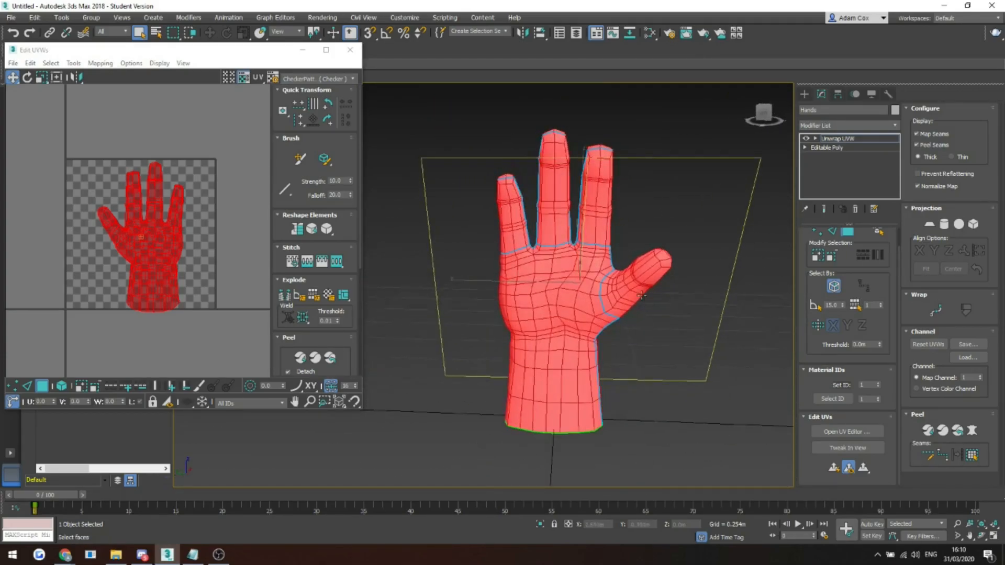
# Step: Select a little-finger face, expand the selection to its seams, and pelt and relax the finger in Pelt Map
pyautogui.scroll(3, 520, 224)
pyautogui.click(510, 250)
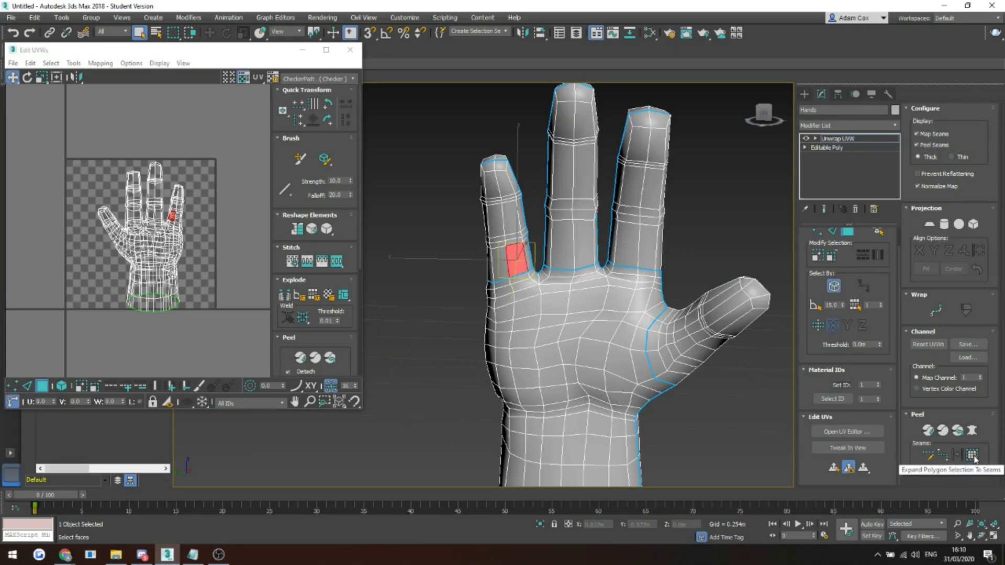
pyautogui.click(974, 458)
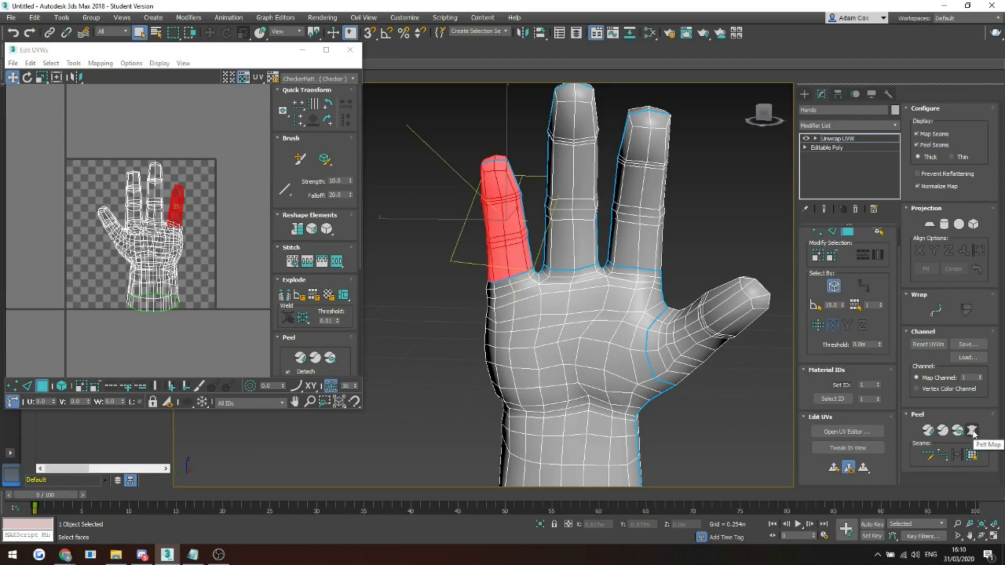
pyautogui.click(972, 431)
pyautogui.click(433, 86)
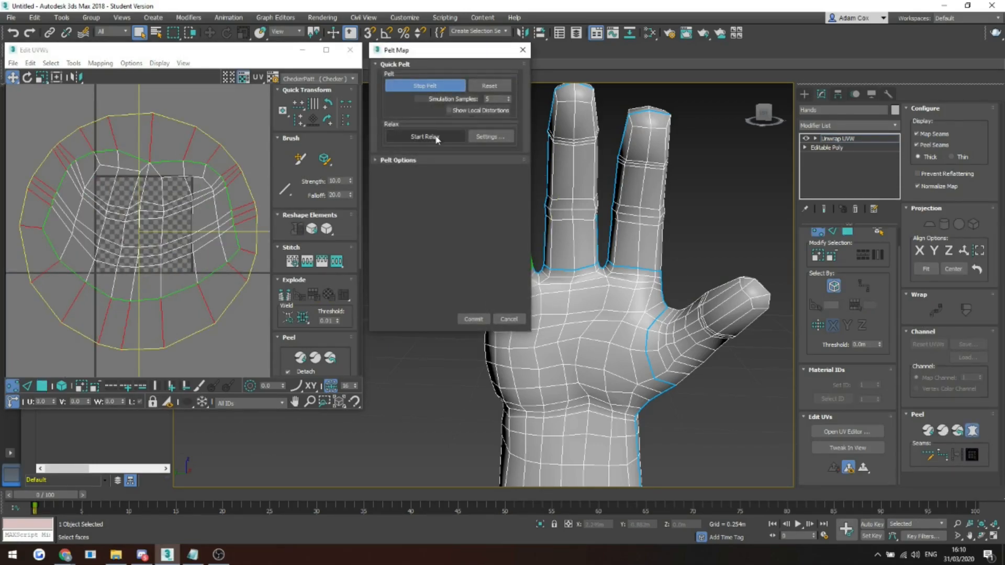
pyautogui.click(438, 140)
# Step: Display the checker texture on the hand and compare the pelted little finger's pattern with the rest of the model
pyautogui.click(306, 78)
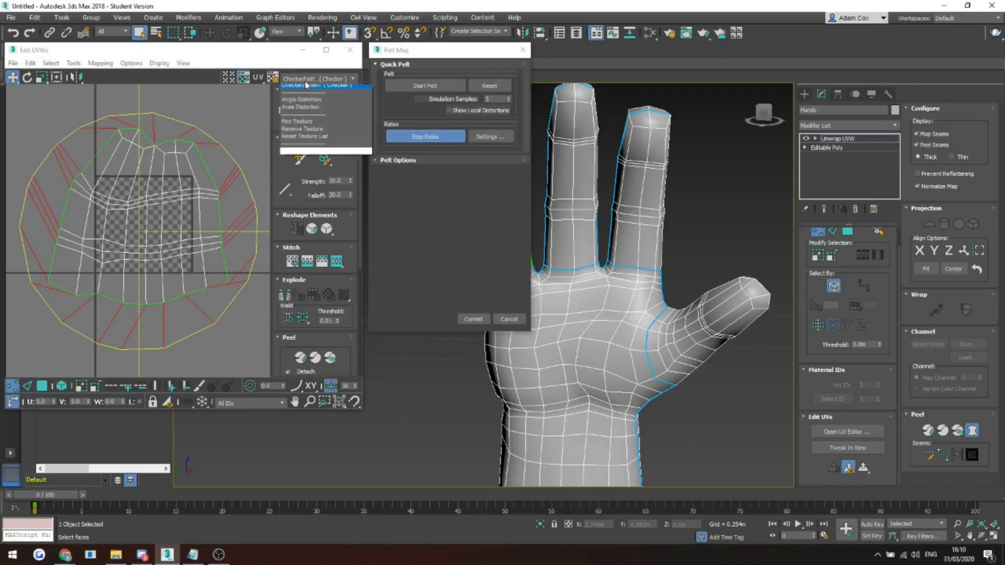
pyautogui.click(307, 86)
pyautogui.click(307, 79)
pyautogui.click(313, 96)
pyautogui.moveTo(669, 294); pyautogui.dragTo(780, 289, button='middle')
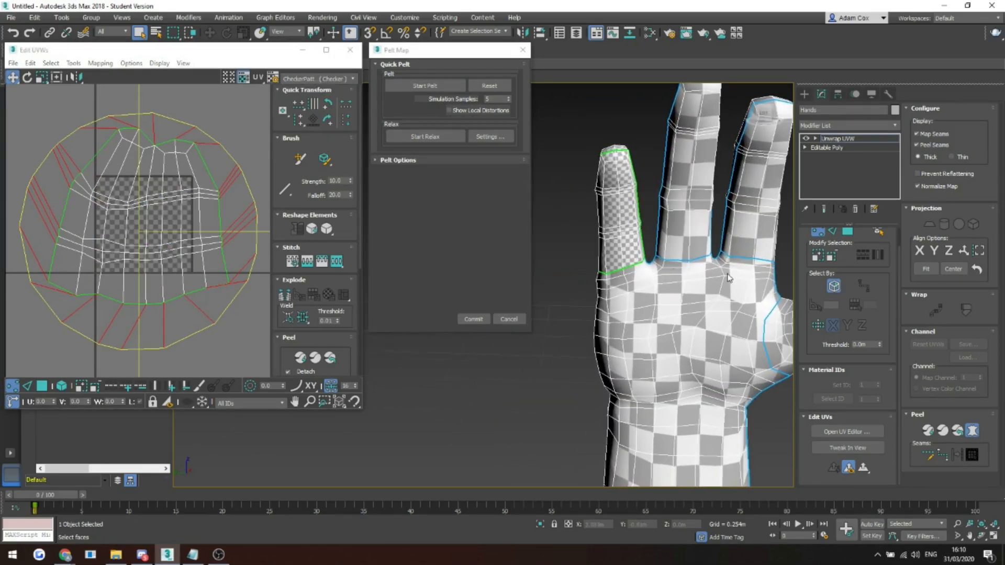
pyautogui.scroll(4, 643, 241)
pyautogui.scroll(-5, 643, 241)
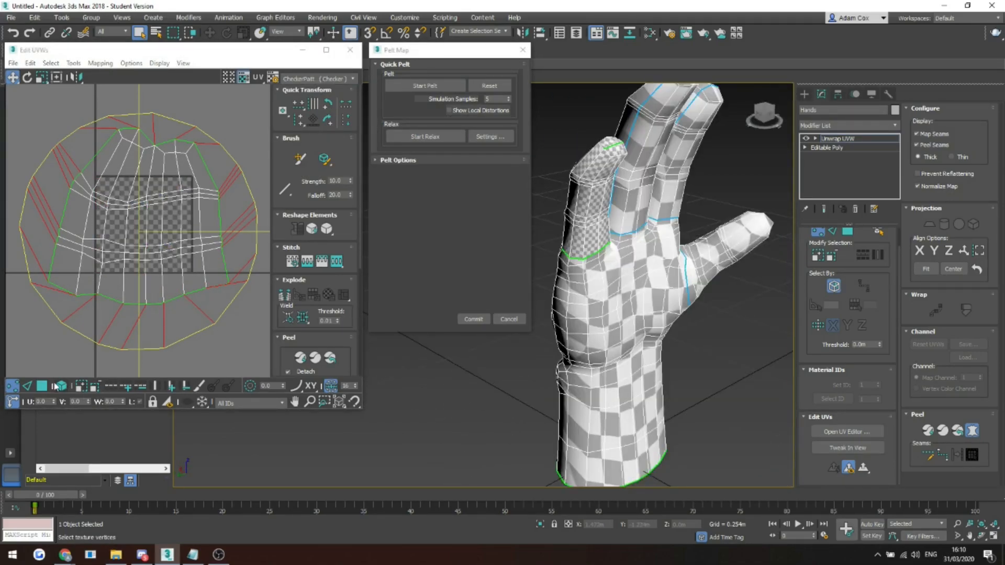
# Step: Commit the little finger's pelt and move its shell clear of the checker tile, above and to one side
pyautogui.click(473, 319)
pyautogui.scroll(-3, 152, 214)
pyautogui.moveTo(156, 200); pyautogui.dragTo(75, 103)
pyautogui.scroll(2, 78, 96)
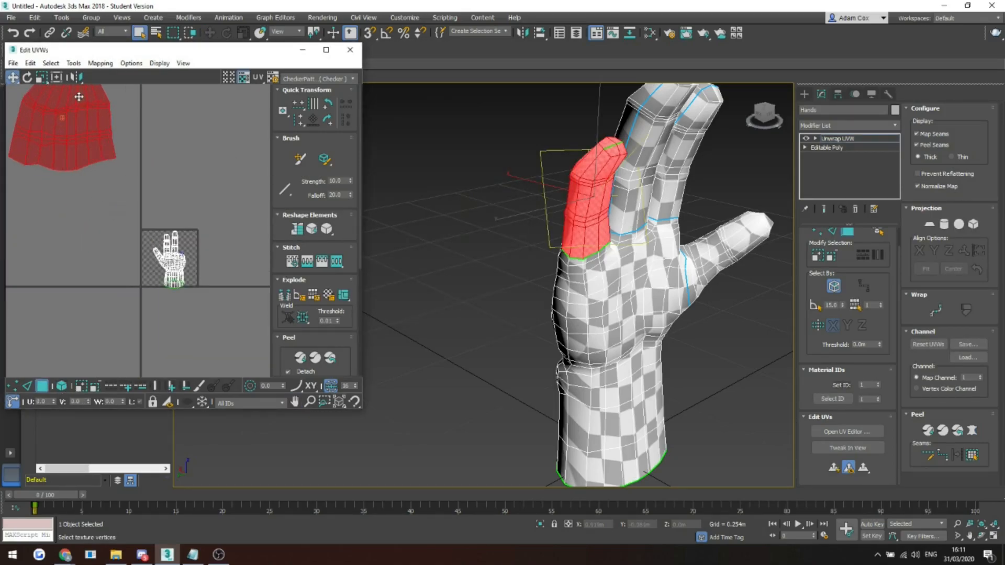
pyautogui.moveTo(79, 96); pyautogui.dragTo(182, 188, button='middle')
pyautogui.moveTo(197, 244); pyautogui.dragTo(165, 213)
# Step: Expand a middle-finger face selection to its seams, then pelt, relax and commit it in Pelt Map
pyautogui.keyDown('alt'); pyautogui.moveTo(737, 289); pyautogui.dragTo(843, 296, button='middle'); pyautogui.keyUp('alt')
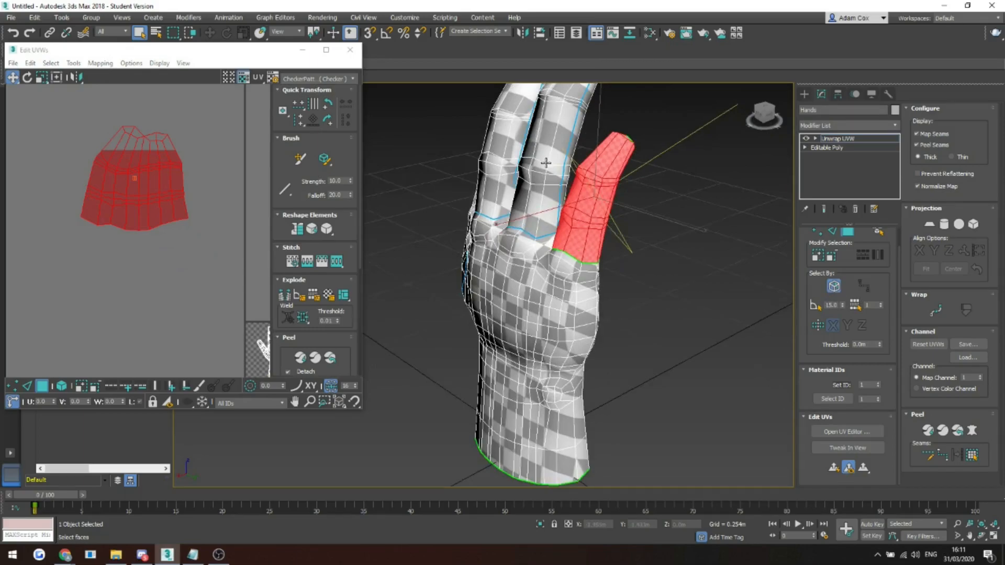
pyautogui.click(552, 164)
pyautogui.click(970, 454)
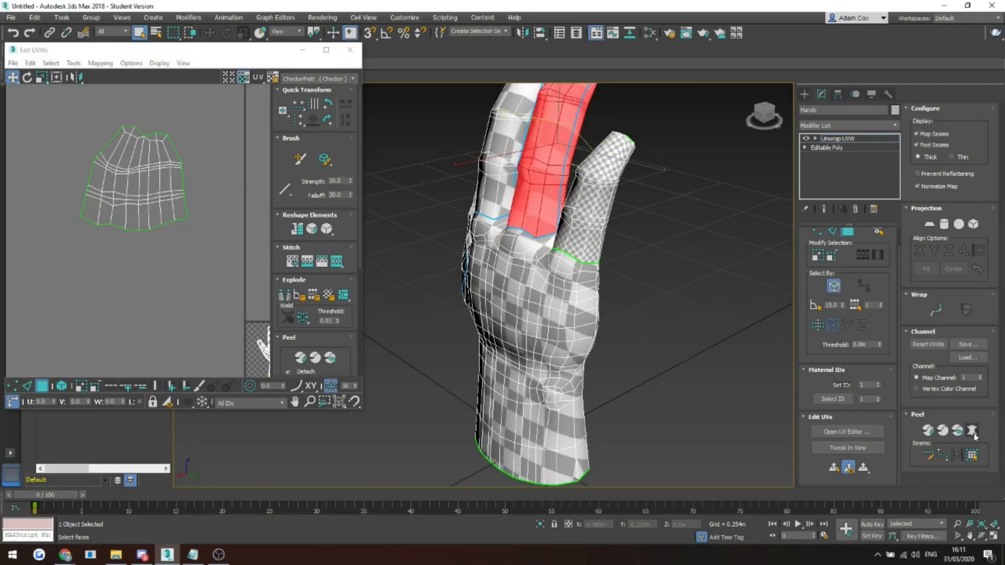
pyautogui.click(973, 430)
pyautogui.click(425, 86)
pyautogui.click(425, 137)
pyautogui.click(473, 319)
# Step: Rotate the middle finger's shell upright and move it above the checker tile, beside the little finger's shell
pyautogui.scroll(-3, 125, 271)
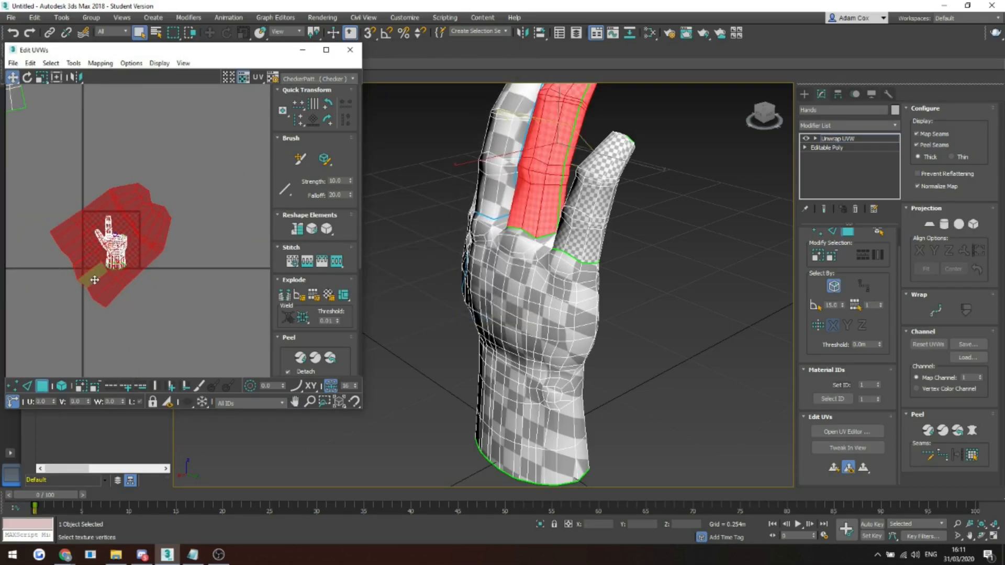
pyautogui.moveTo(126, 271); pyautogui.dragTo(126, 268)
pyautogui.scroll(-2, 126, 269)
pyautogui.moveTo(126, 269); pyautogui.dragTo(150, 296, button='middle')
pyautogui.press('w')
pyautogui.moveTo(134, 289); pyautogui.dragTo(110, 148)
pyautogui.scroll(6, 109, 151)
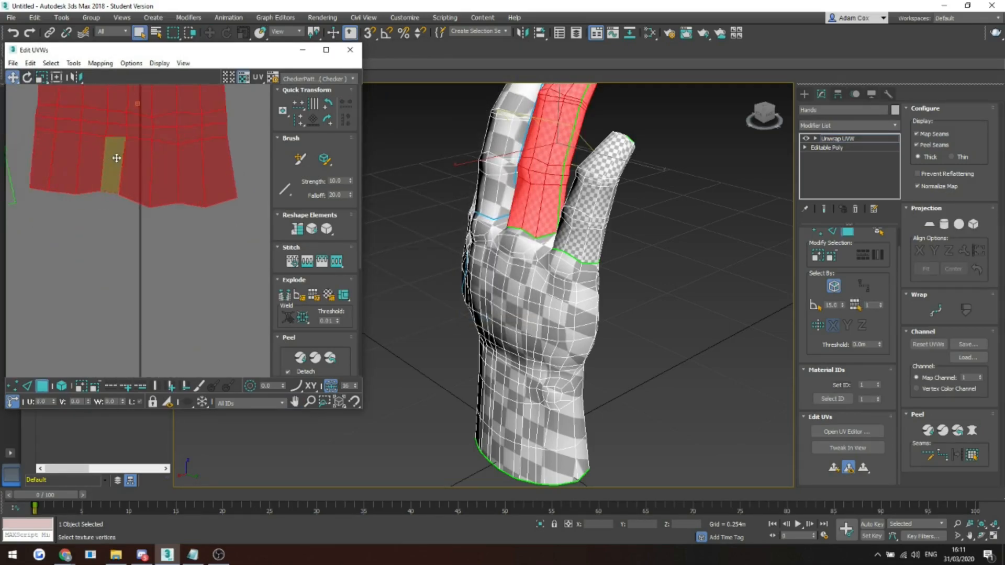
# Step: Examine the base edge of the middle finger's shell and the remaining seams around the index finger, thumb and wrist
pyautogui.press('2')
pyautogui.scroll(3, 129, 204)
pyautogui.click(128, 198)
pyautogui.rightClick(126, 200)
pyautogui.click(121, 246)
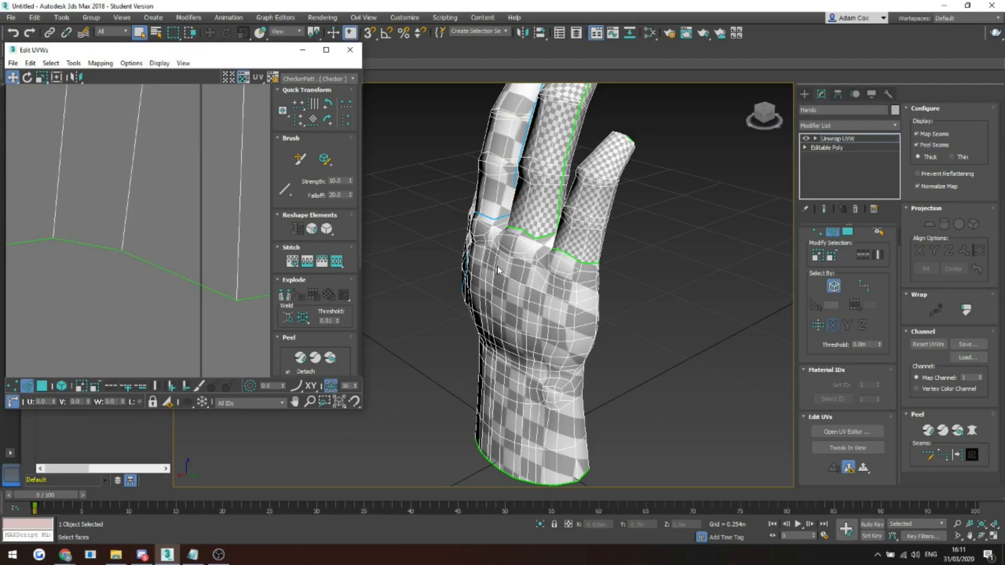
pyautogui.scroll(-5, 497, 270)
pyautogui.keyDown('alt'); pyautogui.moveTo(497, 269); pyautogui.dragTo(681, 240, button='middle'); pyautogui.keyUp('alt')
pyautogui.moveTo(511, 205)
pyautogui.keyDown('alt'); pyautogui.mouseDown(button='middle')
pyautogui.moveTo(581, 212)
pyautogui.moveTo(516, 221)
pyautogui.moveTo(524, 209)
pyautogui.mouseUp(button='middle'); pyautogui.keyUp('alt')
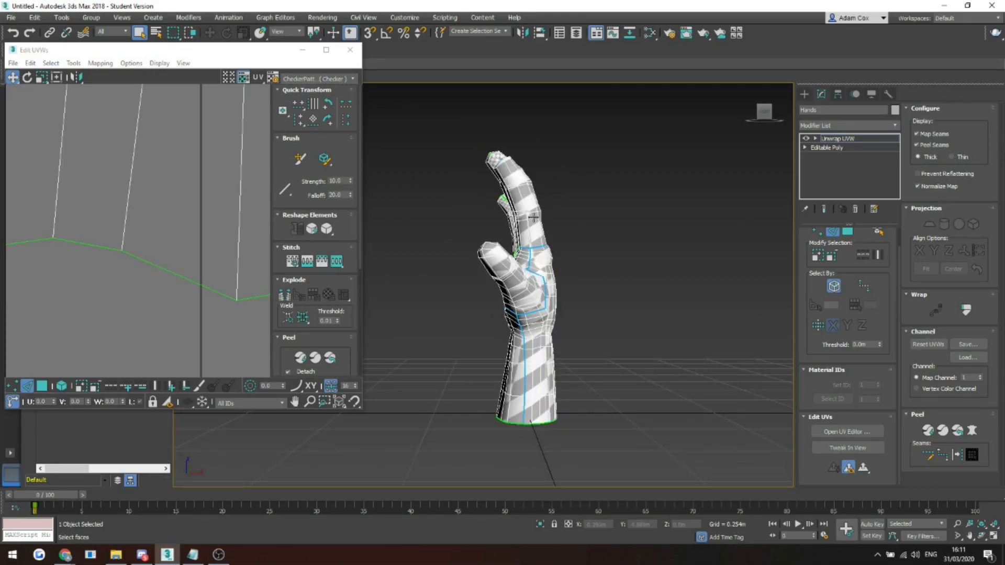
pyautogui.scroll(4, 533, 217)
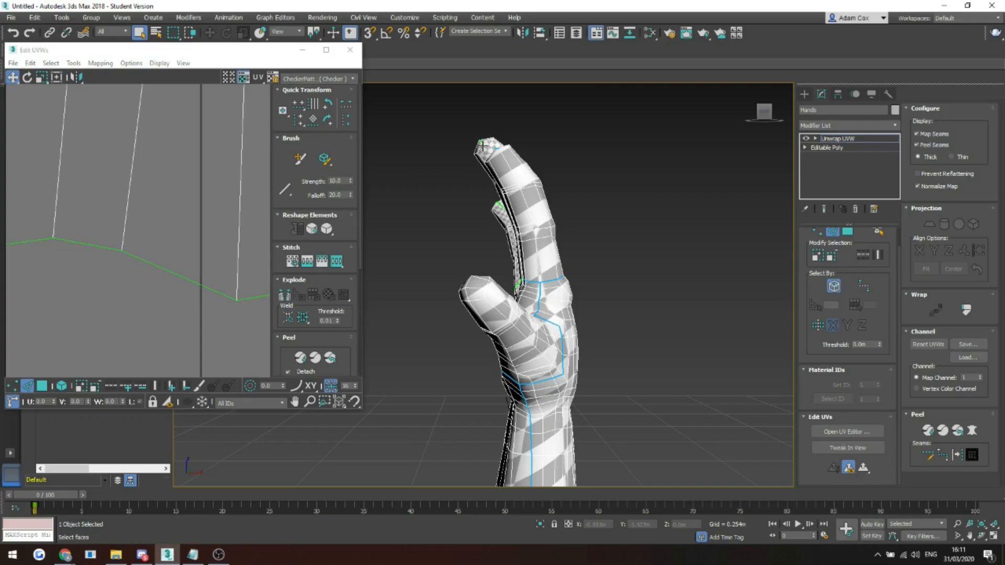
pyautogui.scroll(-4, 524, 234)
pyautogui.keyDown('alt'); pyautogui.moveTo(524, 233); pyautogui.dragTo(610, 248, button='middle'); pyautogui.keyUp('alt')
# Step: Pelt and relax the index finger within its seams, commit it, and place its shell beside the other finger shells
pyautogui.click(847, 232)
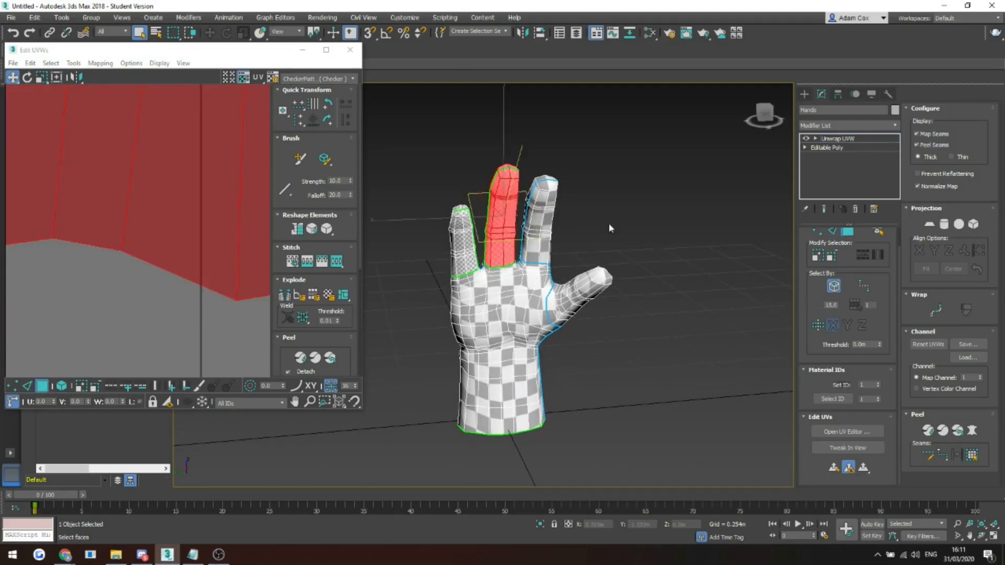
pyautogui.click(972, 455)
pyautogui.click(972, 431)
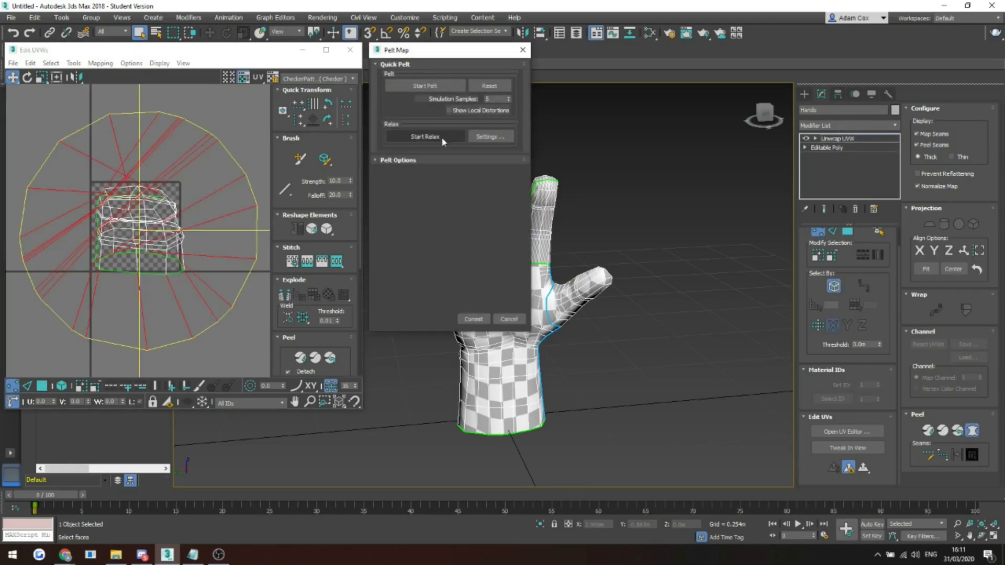
pyautogui.scroll(-5, 122, 240)
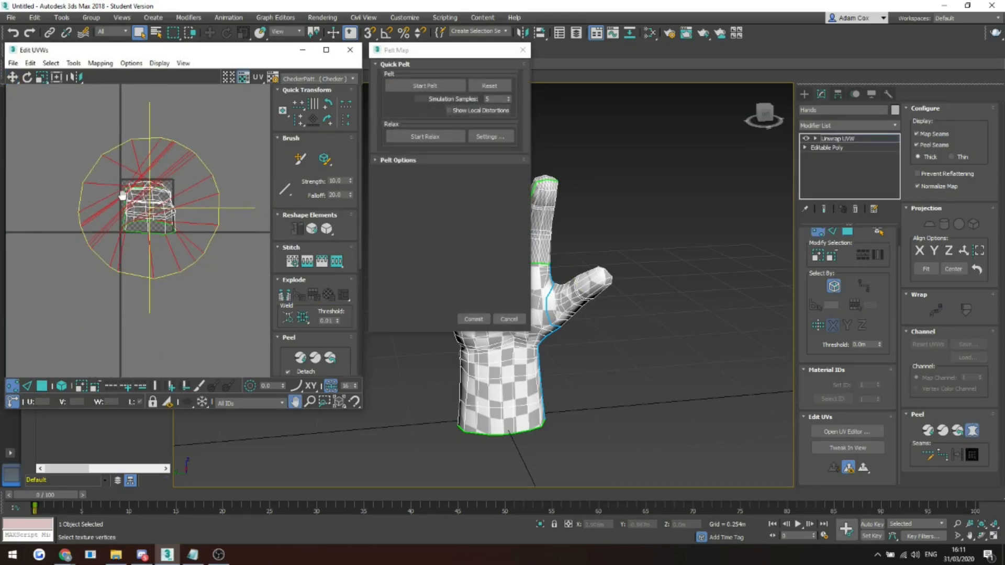
pyautogui.click(435, 87)
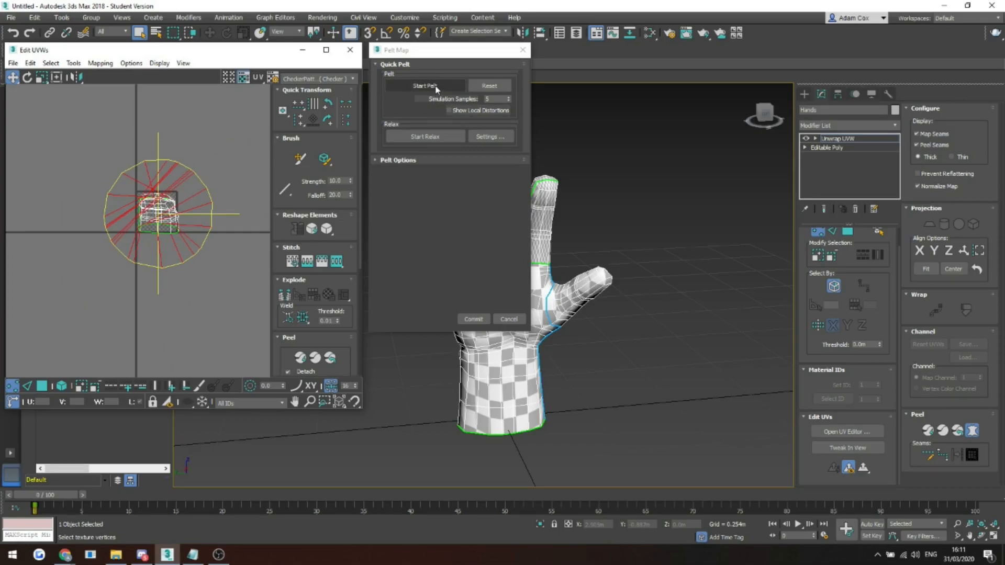
pyautogui.click(440, 137)
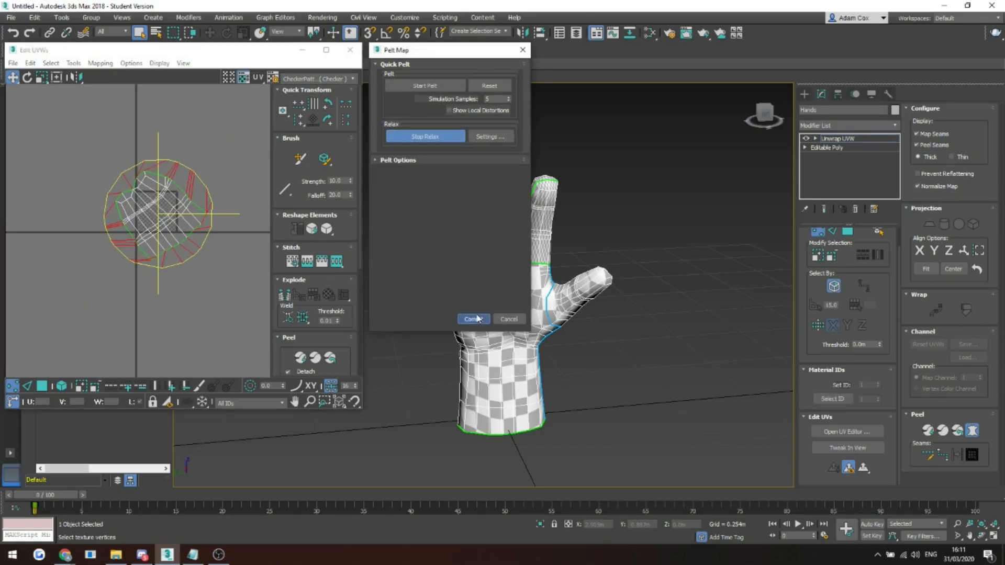
pyautogui.click(474, 319)
pyautogui.press('w')
pyautogui.moveTo(174, 234); pyautogui.dragTo(208, 174)
# Step: Expand a thumb face selection to its seams, try relaxing it in Pelt Map and commit
pyautogui.click(570, 290)
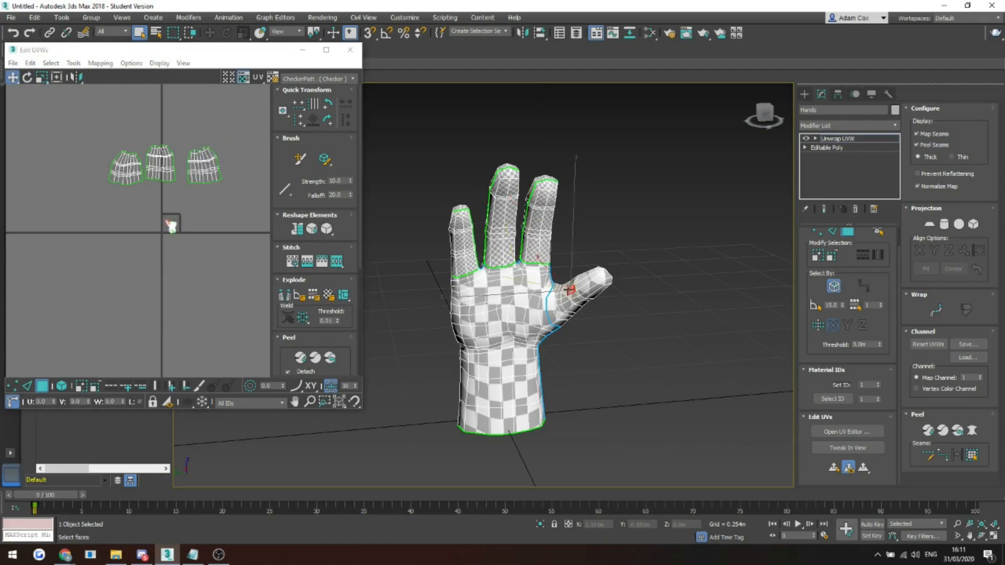
pyautogui.click(973, 451)
pyautogui.click(972, 431)
pyautogui.click(425, 136)
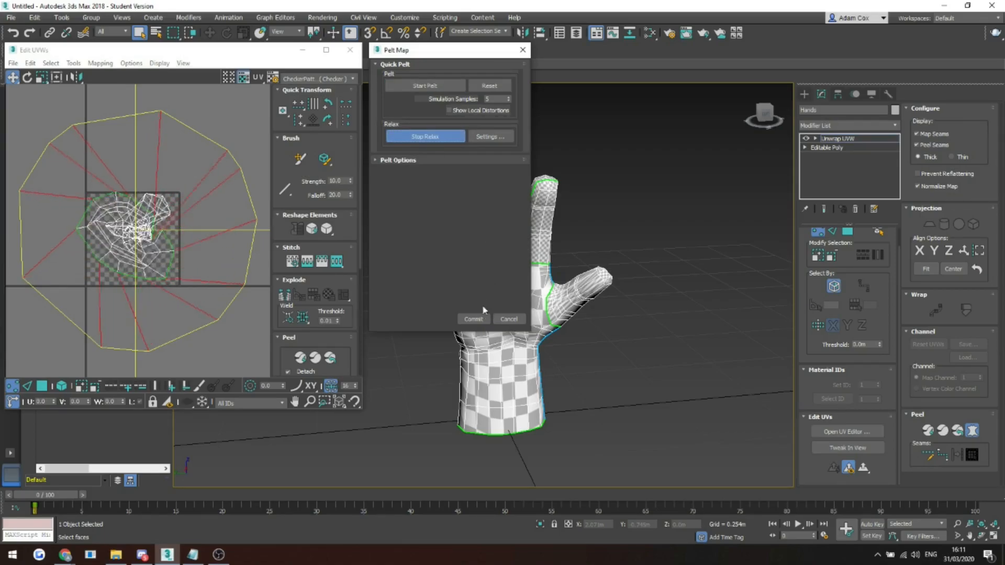
pyautogui.click(473, 319)
# Step: Add a point-to-point seam along the thumb and over its tip so the thumb can be opened out
pyautogui.scroll(5, 592, 301)
pyautogui.keyDown('alt'); pyautogui.moveTo(592, 302); pyautogui.dragTo(409, 282, button='middle'); pyautogui.keyUp('alt')
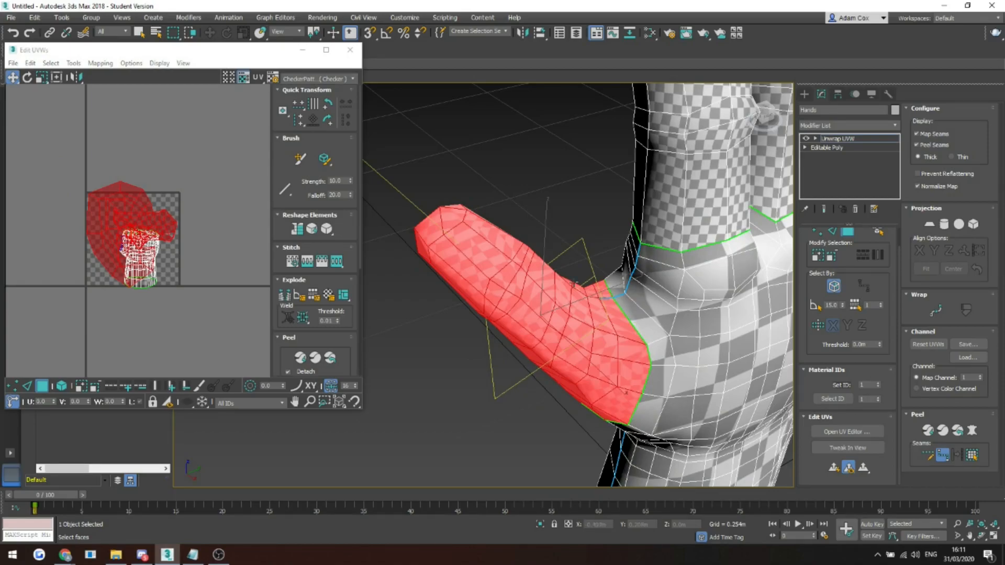
pyautogui.keyDown('alt'); pyautogui.moveTo(448, 210); pyautogui.dragTo(528, 272, button='middle'); pyautogui.keyUp('alt')
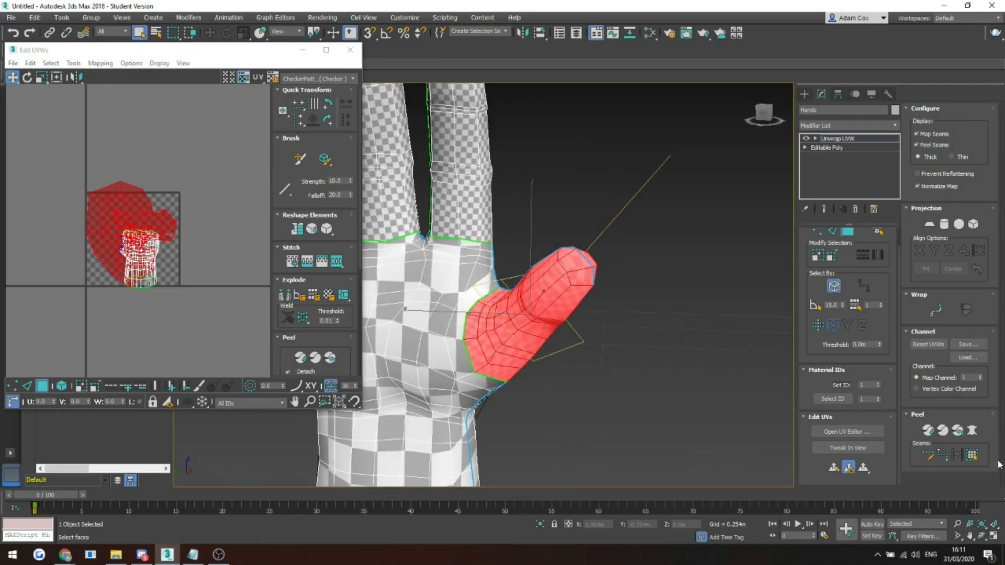
# Step: Pelt, relax and commit the thumb again with its new seam, and move its shell beside the finger shells
pyautogui.click(971, 431)
pyautogui.click(425, 85)
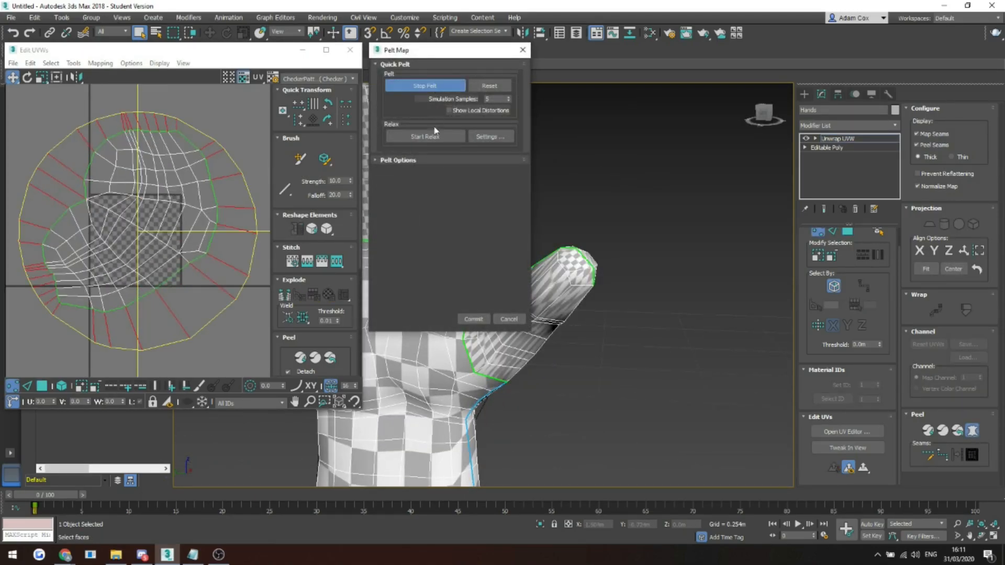
pyautogui.click(425, 137)
pyautogui.click(473, 319)
pyautogui.keyDown('alt'); pyautogui.moveTo(467, 320); pyautogui.dragTo(423, 318, button='middle'); pyautogui.keyUp('alt')
pyautogui.scroll(-5, 183, 206)
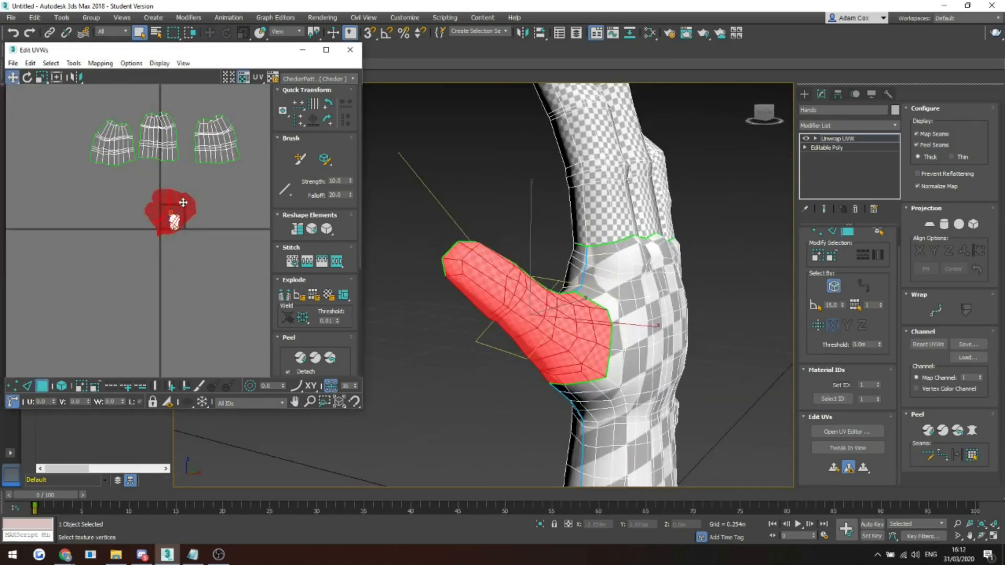
pyautogui.moveTo(184, 223); pyautogui.dragTo(72, 176)
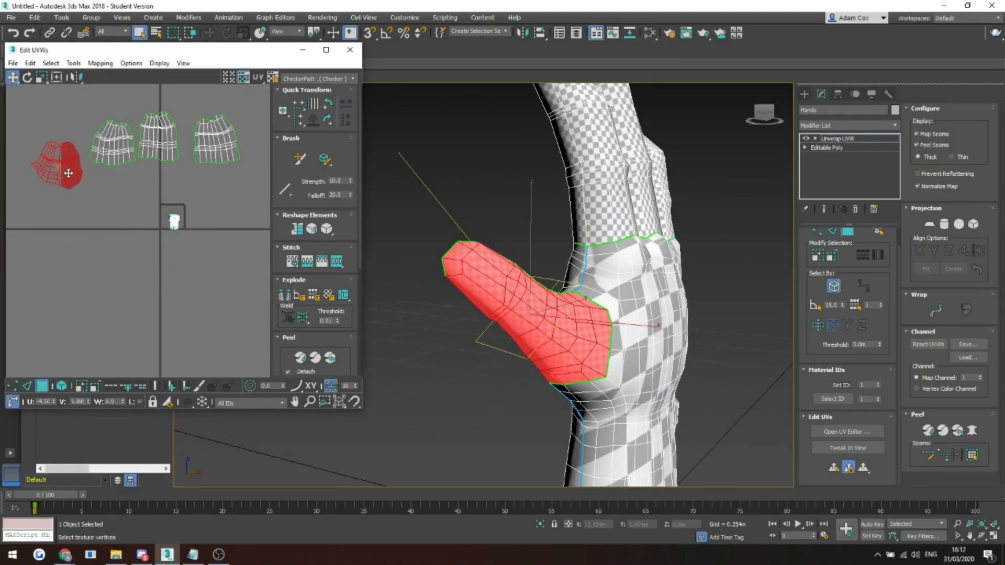
# Step: Check the checker pattern on the fingers, and move and rotate the thumb's shell upright in line with the finger shells
pyautogui.scroll(-4, 609, 233)
pyautogui.keyDown('alt'); pyautogui.moveTo(609, 233); pyautogui.dragTo(654, 262, button='middle'); pyautogui.keyUp('alt')
pyautogui.scroll(8, 559, 135)
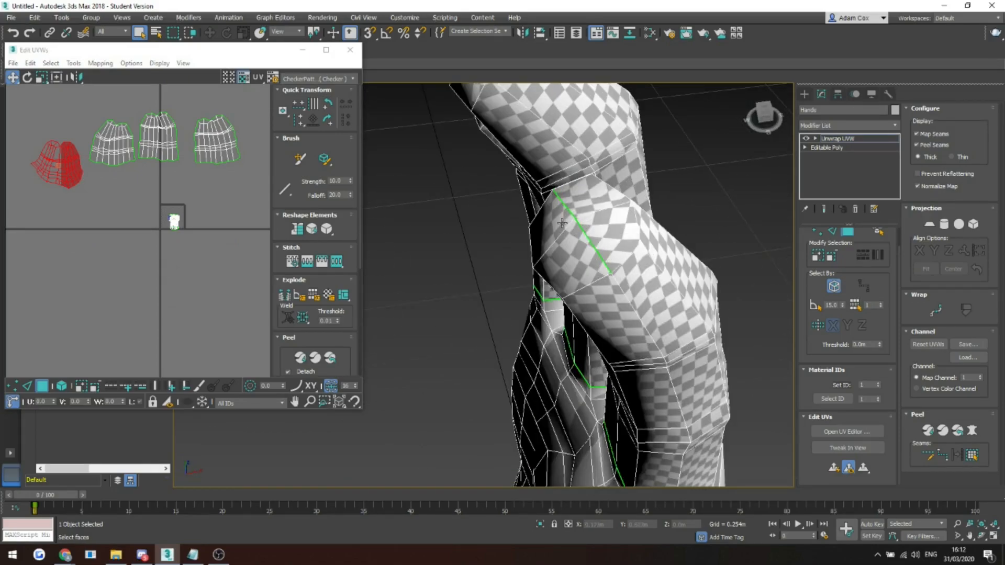
pyautogui.scroll(-5, 562, 223)
pyautogui.keyDown('alt'); pyautogui.moveTo(503, 225); pyautogui.dragTo(589, 195, button='middle'); pyautogui.keyUp('alt')
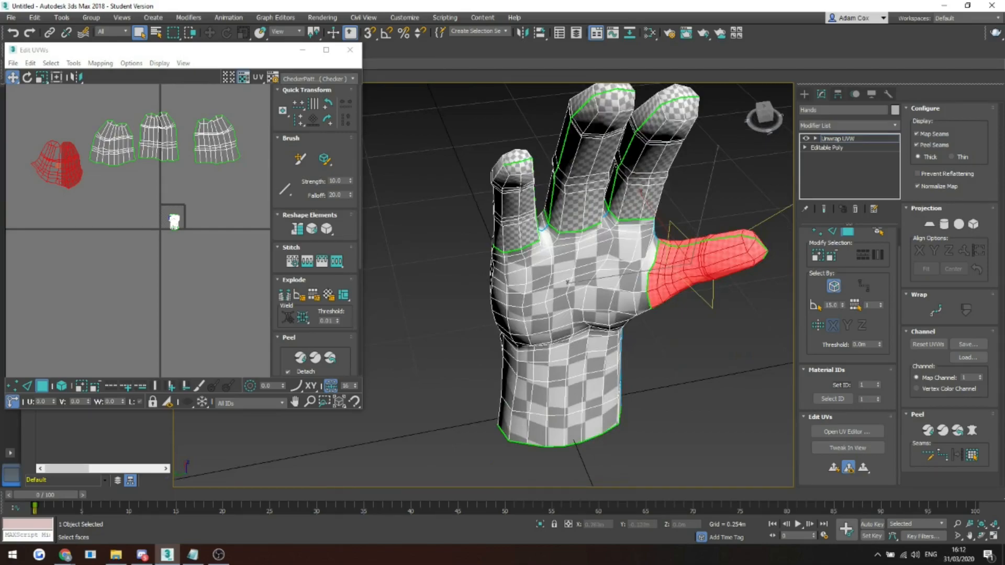
pyautogui.moveTo(571, 256); pyautogui.dragTo(538, 191, button='middle')
pyautogui.keyDown('alt'); pyautogui.moveTo(562, 285); pyautogui.dragTo(570, 256, button='middle'); pyautogui.keyUp('alt')
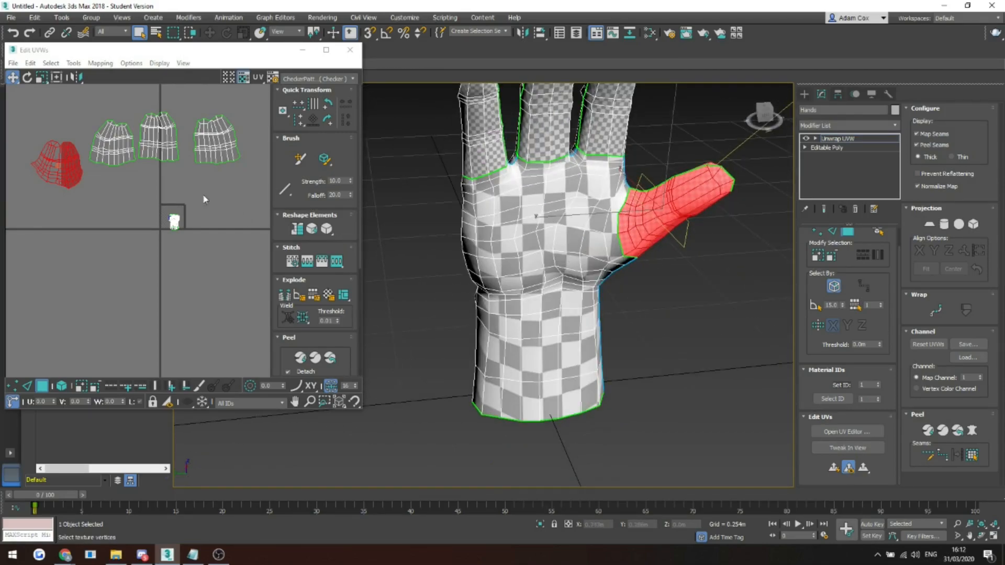
pyautogui.moveTo(71, 174); pyautogui.dragTo(68, 164)
pyautogui.press('e')
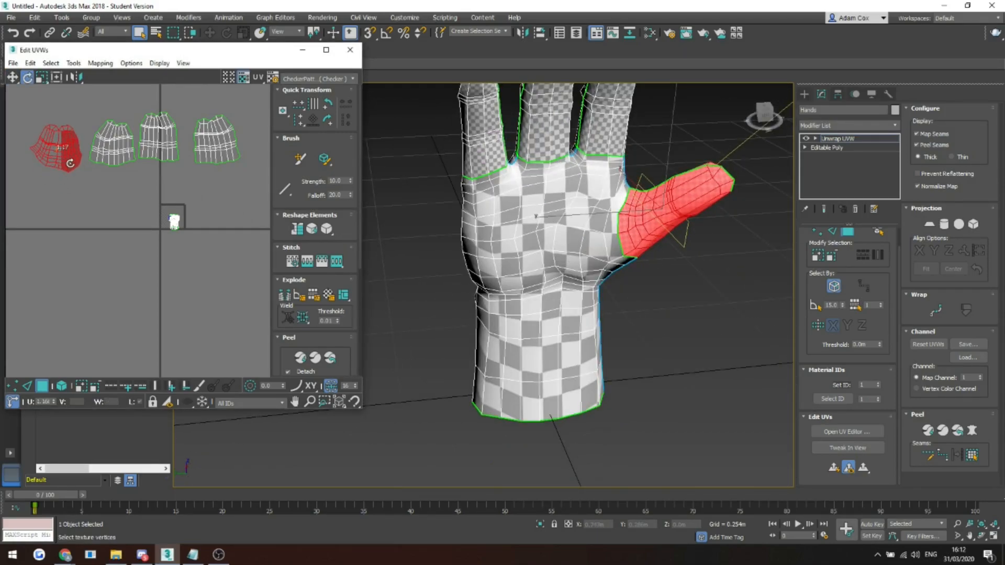
# Step: Select a single palm face and examine the seams enclosing the palm, the back of the hand and the wrist
pyautogui.scroll(-3, 651, 219)
pyautogui.keyDown('alt'); pyautogui.moveTo(556, 233); pyautogui.dragTo(544, 204, button='middle'); pyautogui.keyUp('alt')
pyautogui.scroll(3, 540, 223)
pyautogui.click(550, 204)
pyautogui.keyDown('alt'); pyautogui.moveTo(537, 169); pyautogui.dragTo(454, 225, button='middle'); pyautogui.keyUp('alt')
pyautogui.keyDown('alt'); pyautogui.moveTo(547, 186); pyautogui.dragTo(560, 180, button='middle'); pyautogui.keyUp('alt')
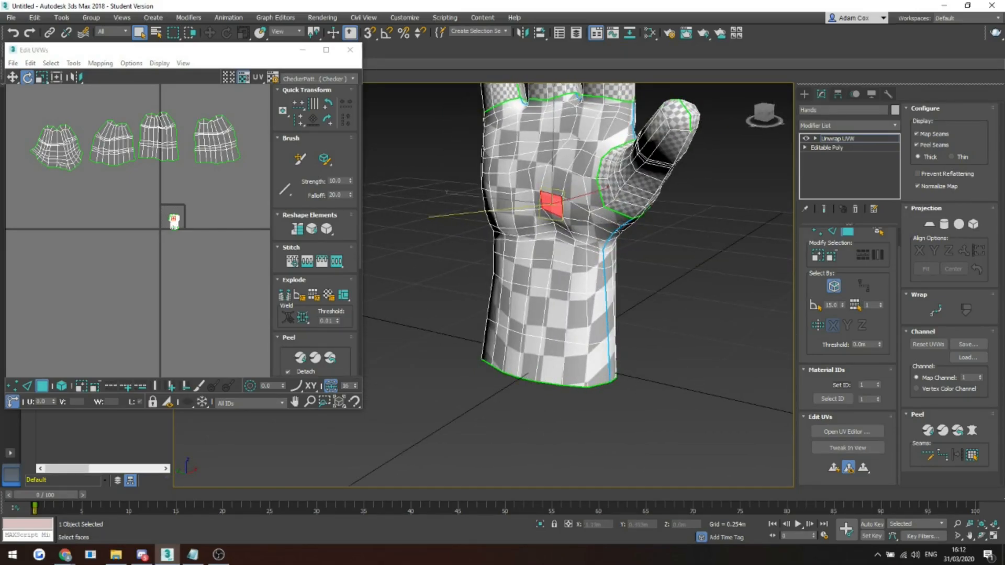
pyautogui.keyDown('alt'); pyautogui.moveTo(616, 247); pyautogui.dragTo(593, 310, button='middle'); pyautogui.keyUp('alt')
pyautogui.keyDown('alt'); pyautogui.moveTo(520, 226); pyautogui.dragTo(687, 204, button='middle'); pyautogui.keyUp('alt')
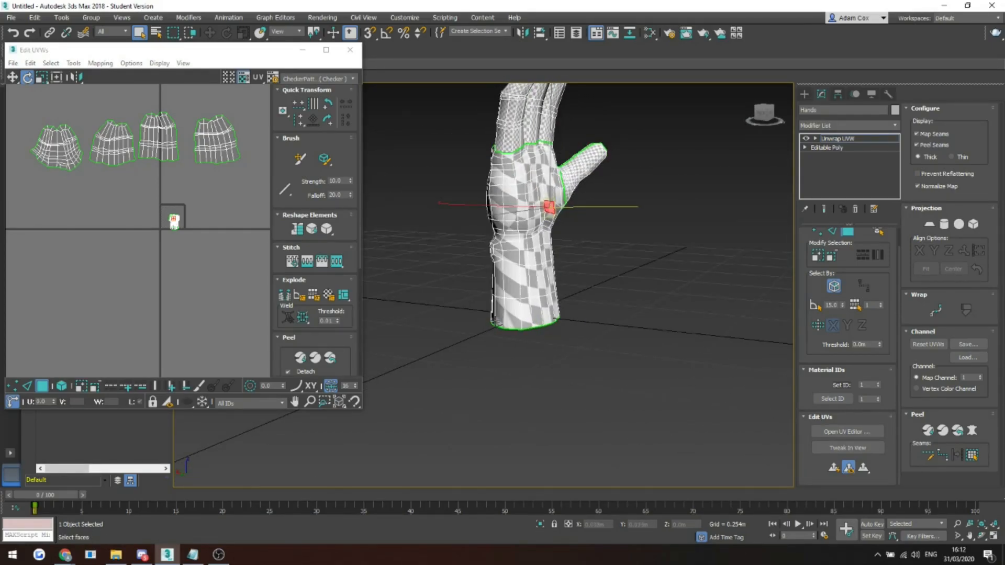
pyautogui.keyDown('alt'); pyautogui.moveTo(548, 250); pyautogui.dragTo(515, 241, button='middle'); pyautogui.keyUp('alt')
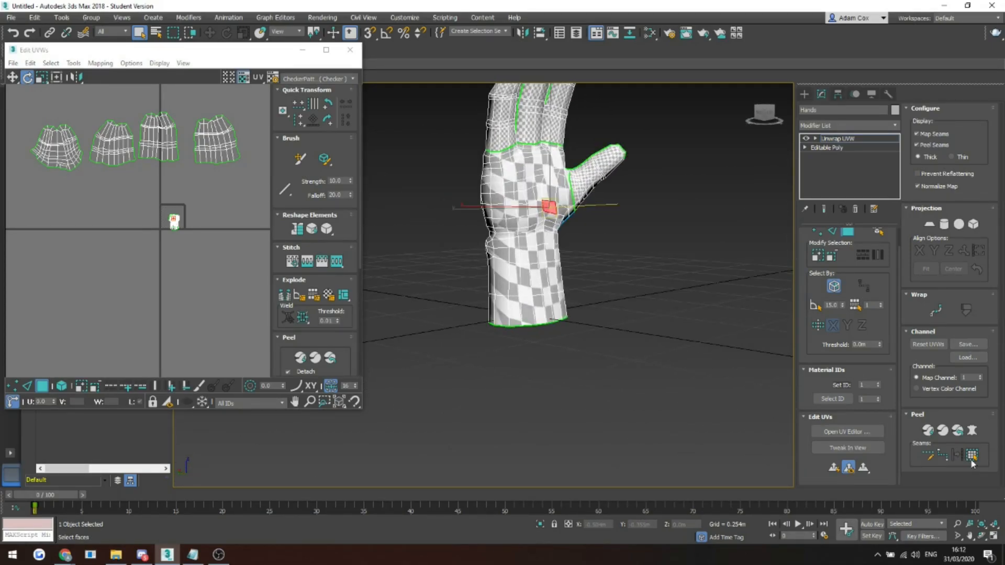
# Step: Expand the palm face selection to its enclosing seams and pelt map the palm and wrist
pyautogui.click(972, 457)
pyautogui.scroll(3, 175, 226)
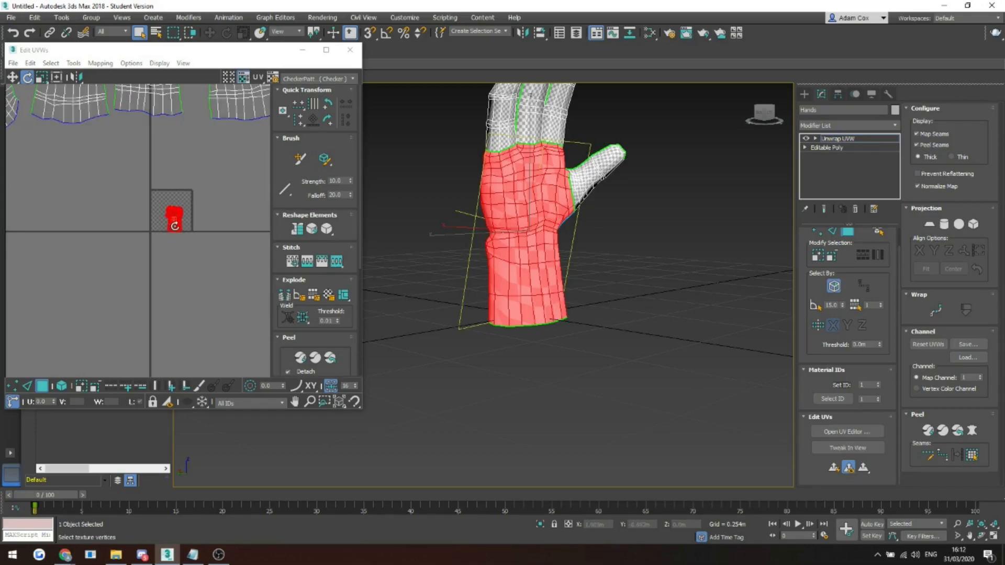
pyautogui.click(971, 431)
pyautogui.click(424, 85)
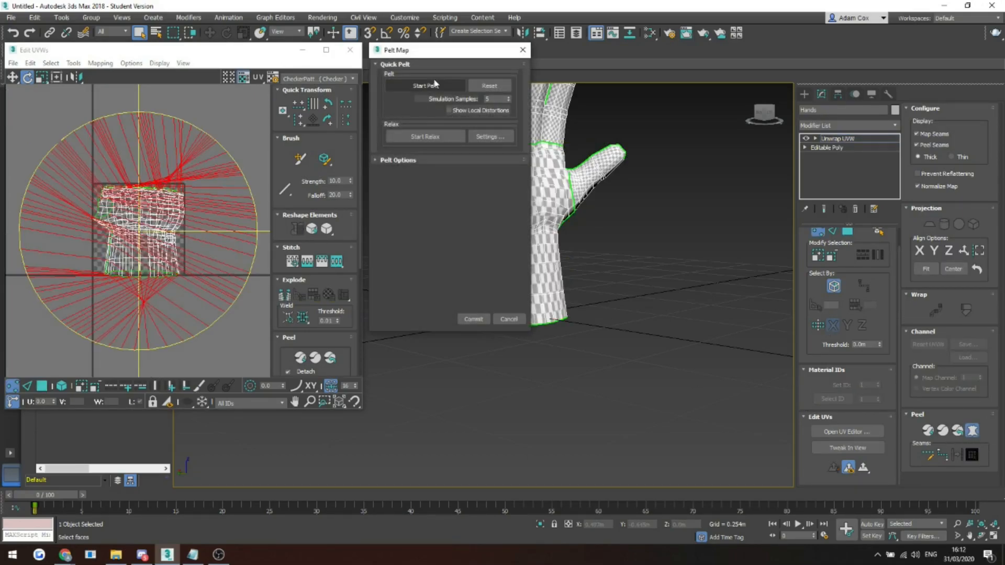
# Step: Relax the pelted palm and wrist, check the checker pattern on the model, and commit the pelt
pyautogui.click(432, 137)
pyautogui.scroll(3, 624, 246)
pyautogui.keyDown('alt'); pyautogui.moveTo(625, 246); pyautogui.dragTo(780, 239, button='middle'); pyautogui.keyUp('alt')
pyautogui.click(427, 132)
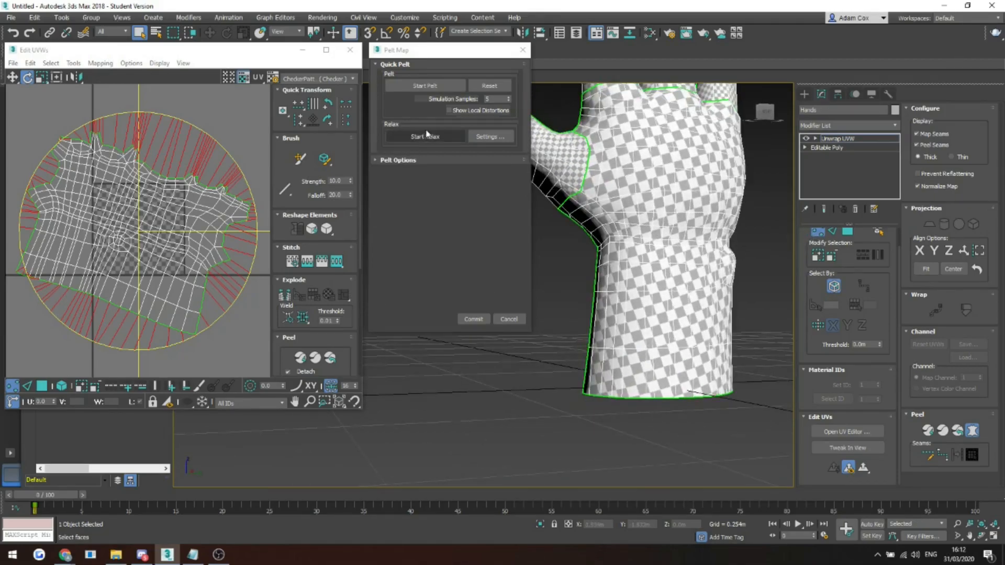
pyautogui.click(473, 319)
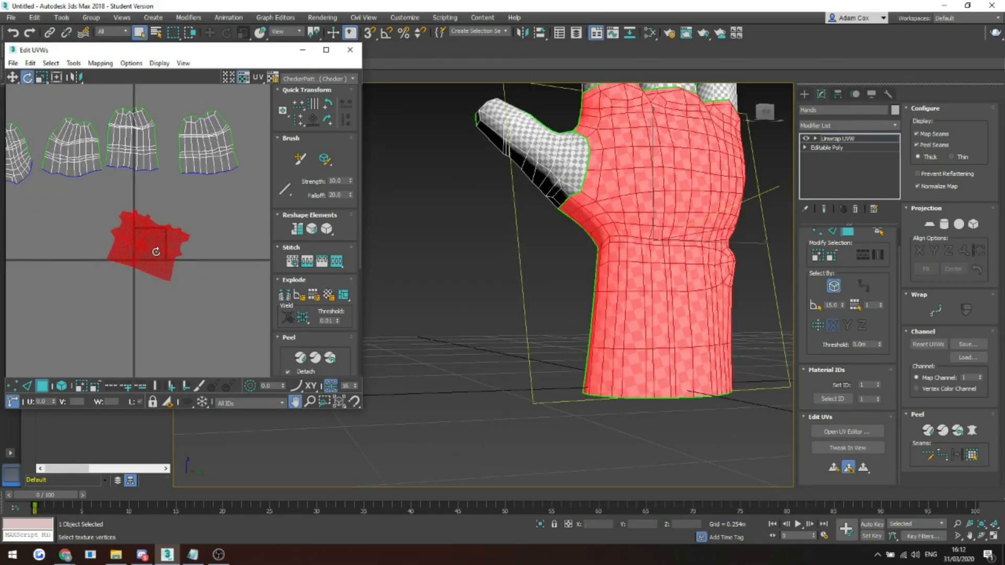
# Step: Rotate the palm's shell straight and move it below the finger and thumb shells
pyautogui.moveTo(156, 271); pyautogui.dragTo(135, 249)
pyautogui.press('w')
pyautogui.scroll(-3, 183, 259)
# Step: Select all the hand's shells and rescale the elements so their texture density matches
pyautogui.moveTo(251, 291); pyautogui.dragTo(101, 162)
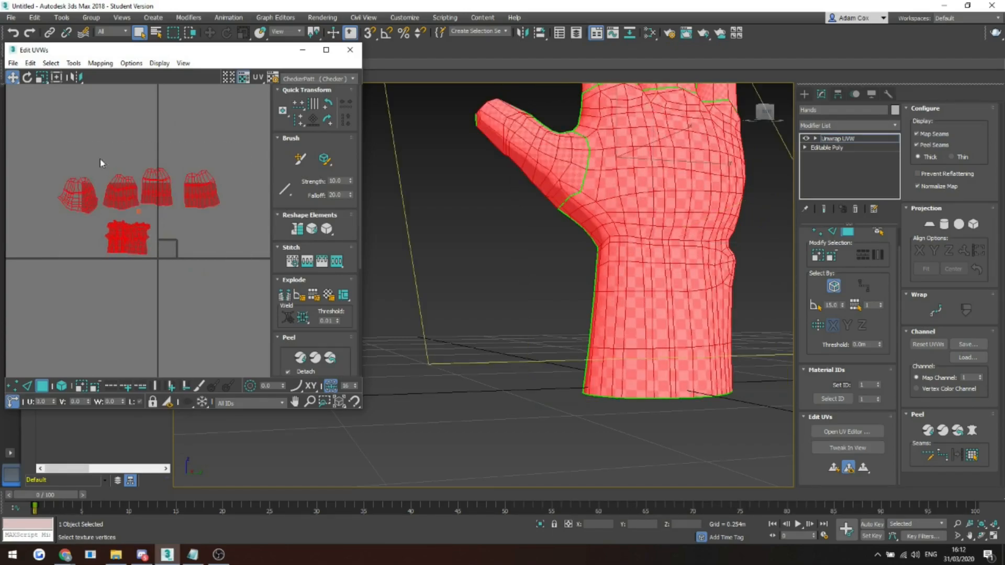
pyautogui.scroll(-5, 308, 318)
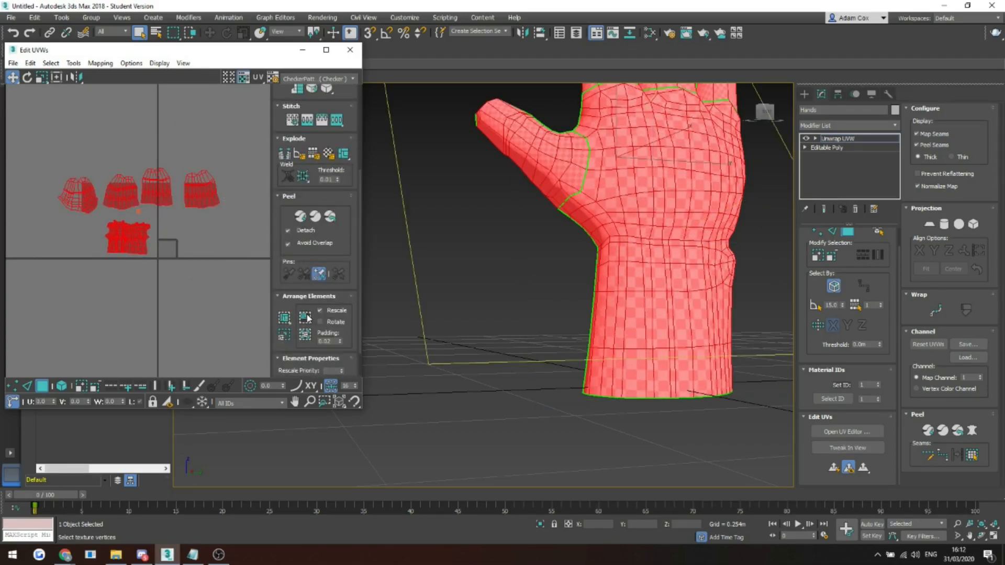
pyautogui.click(285, 335)
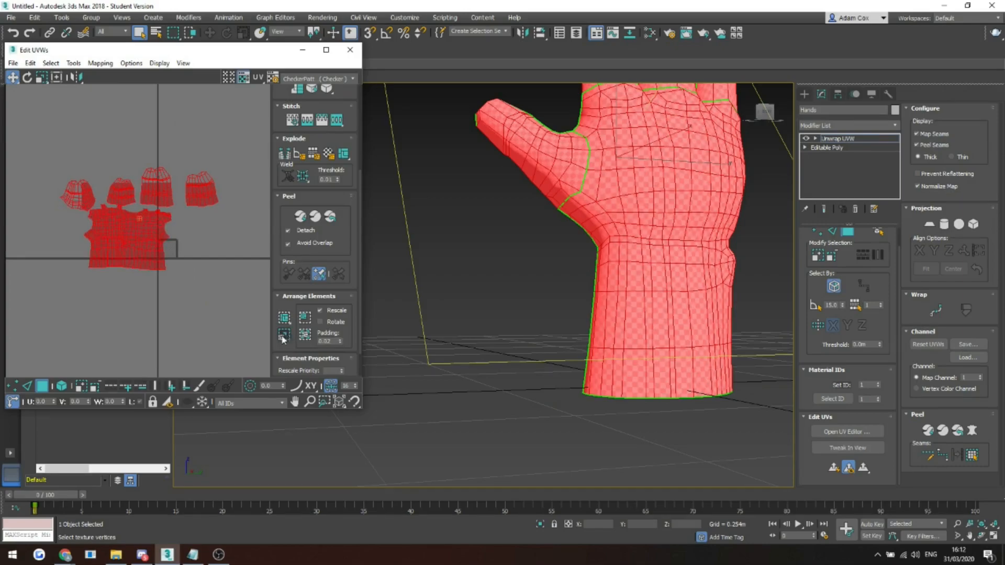
# Step: Move and scale all the hand's shells together to bring them over the checkered UV tile
pyautogui.scroll(-2, 129, 198)
pyautogui.scroll(-3, 131, 202)
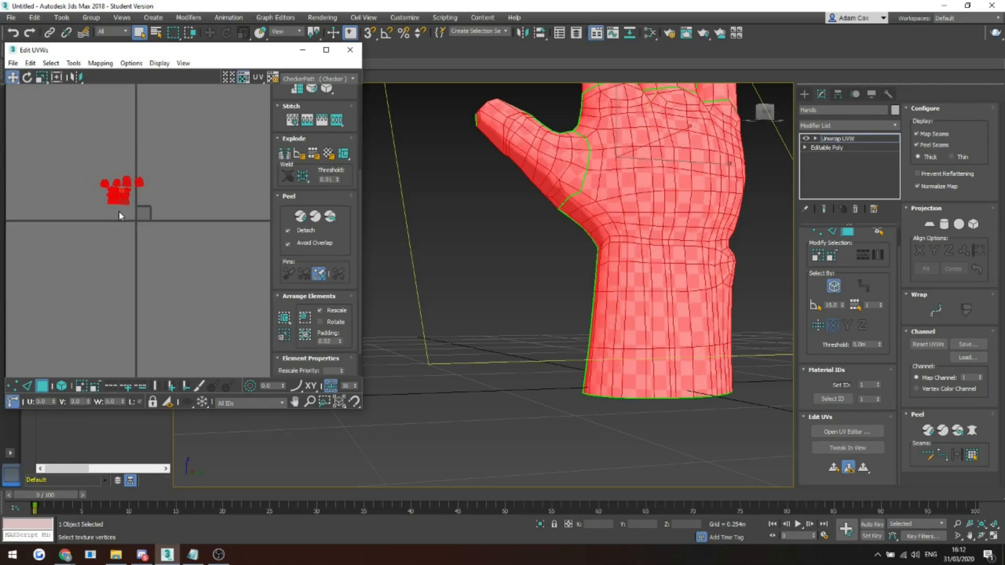
pyautogui.scroll(8, 142, 209)
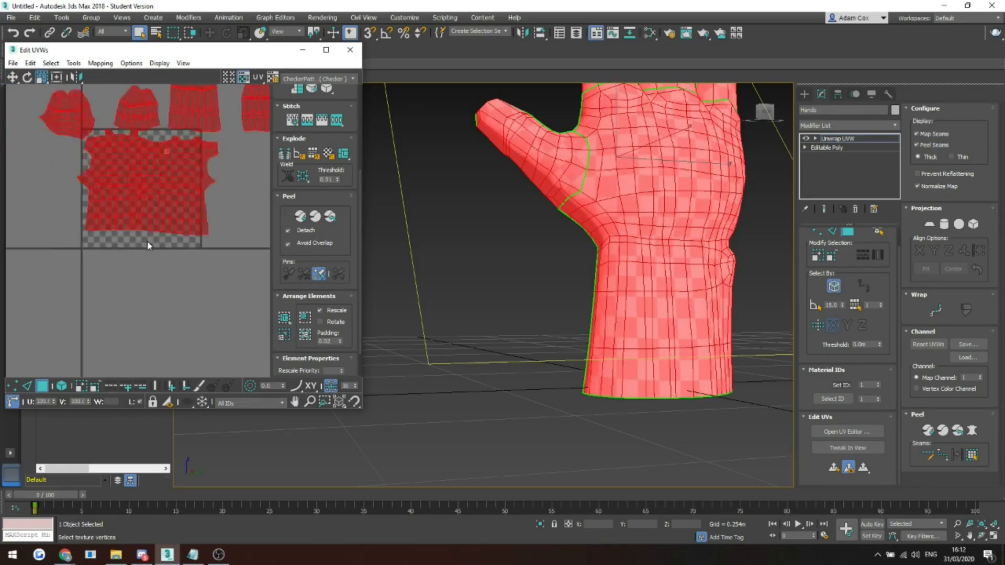
pyautogui.press('e')
pyautogui.press('r')
pyautogui.press('w')
pyautogui.moveTo(148, 197); pyautogui.dragTo(164, 218)
pyautogui.press('e')
pyautogui.press('w')
pyautogui.press('e')
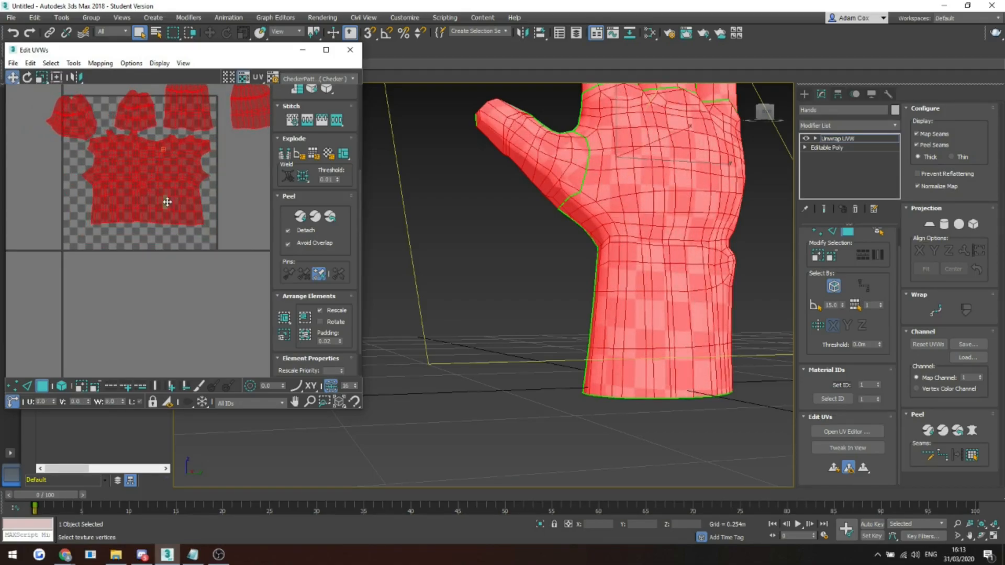
pyautogui.moveTo(164, 218); pyautogui.dragTo(173, 223)
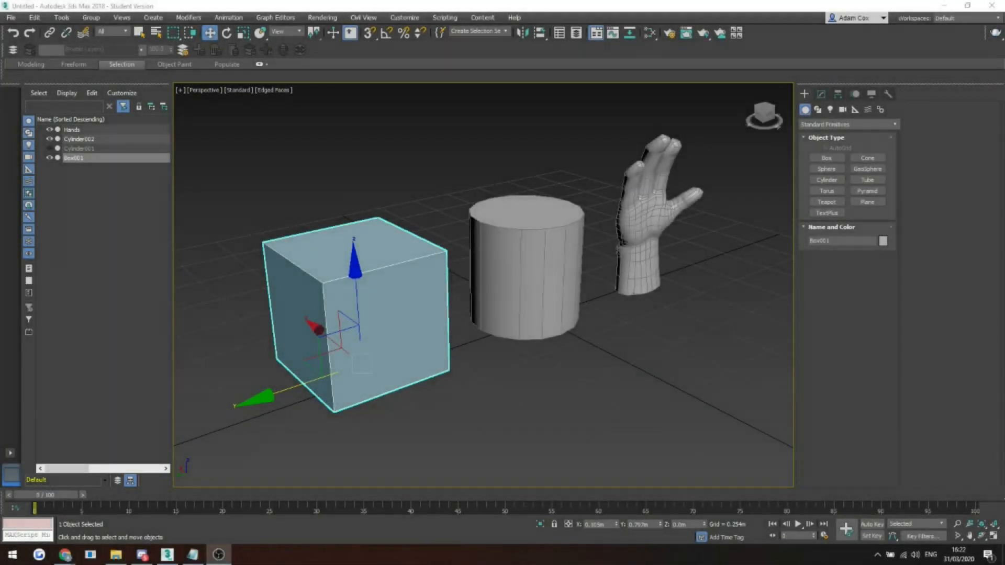